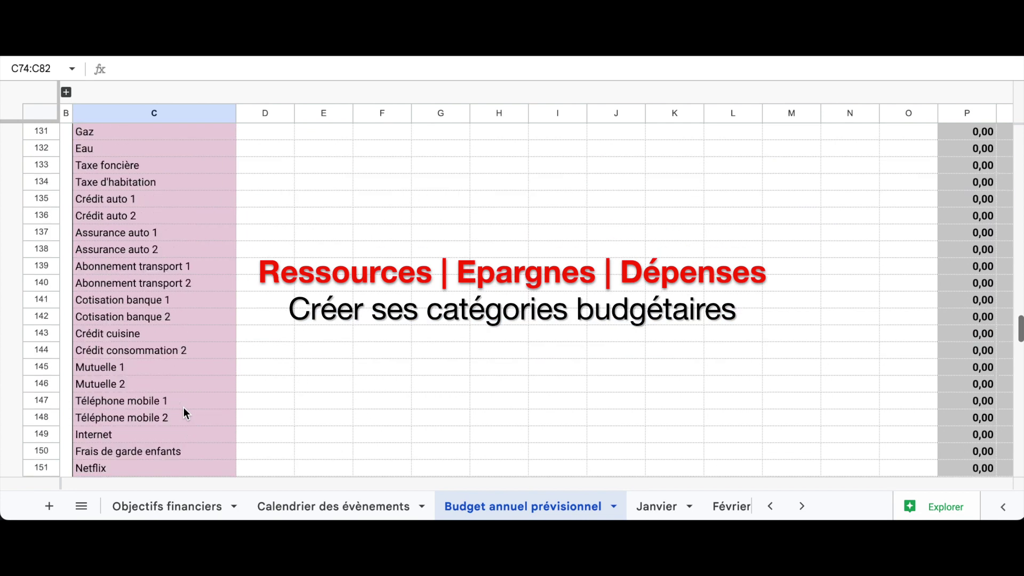
# - Clear the prefilled fixed-expense categories in cells C127:C153
pyautogui.click(172, 185)
pyautogui.scroll(-4, 180, 345)
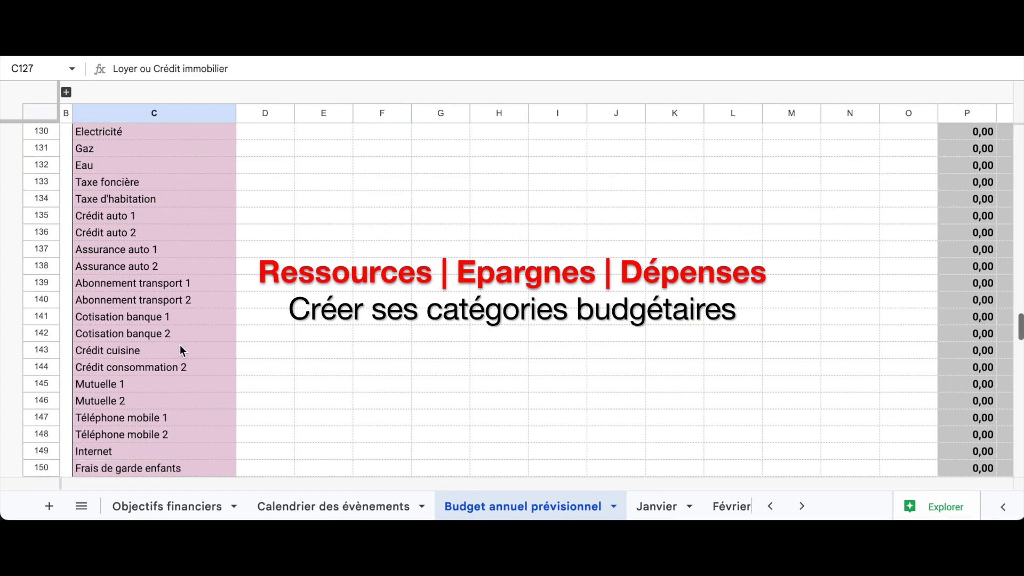
pyautogui.keyDown('shift'); pyautogui.click(171, 416); pyautogui.keyUp('shift')
pyautogui.press('Delete')
# - Clear the prefilled variable-expense categories in cells C180:C198
pyautogui.scroll(-10, 168, 346)
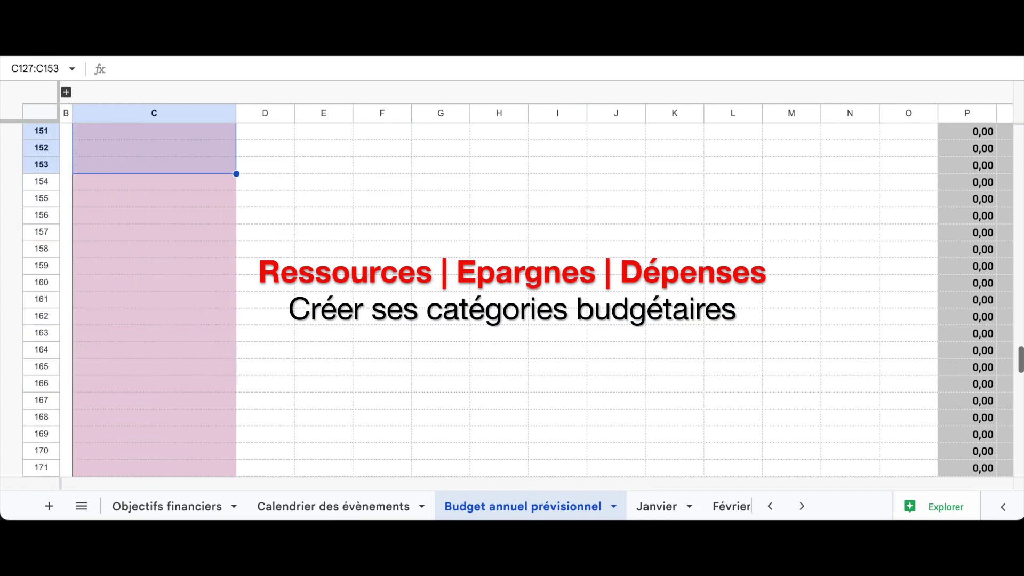
pyautogui.click(166, 326)
pyautogui.scroll(-4, 165, 371)
pyautogui.scroll(-1, 164, 372)
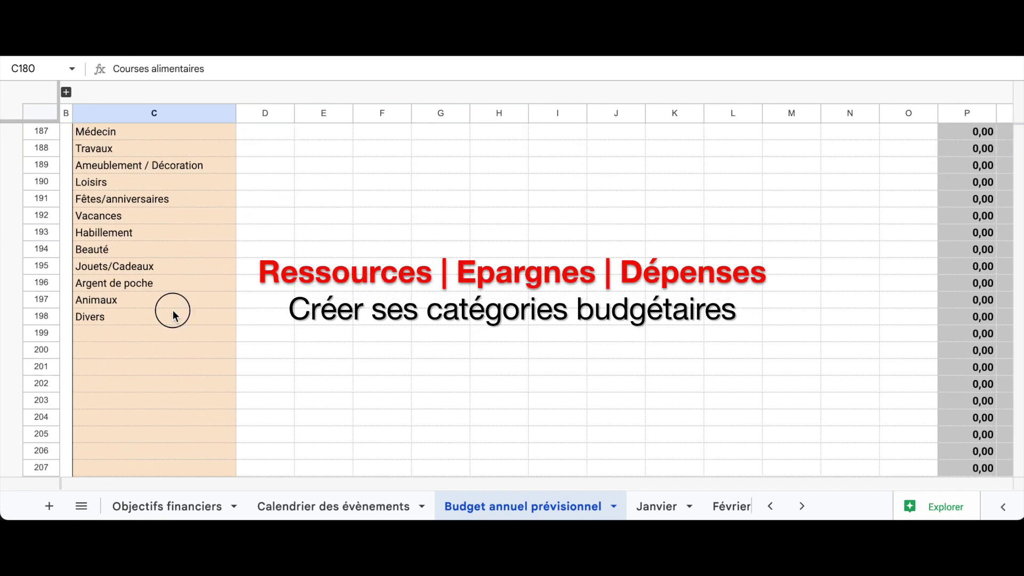
pyautogui.keyDown('shift'); pyautogui.click(172, 313); pyautogui.keyUp('shift')
# - Enter the income categories "Salaire net" and "Primes" in C32:C33 of the Ressources table
pyautogui.scroll(20, 172, 310)
pyautogui.scroll(20, 166, 299)
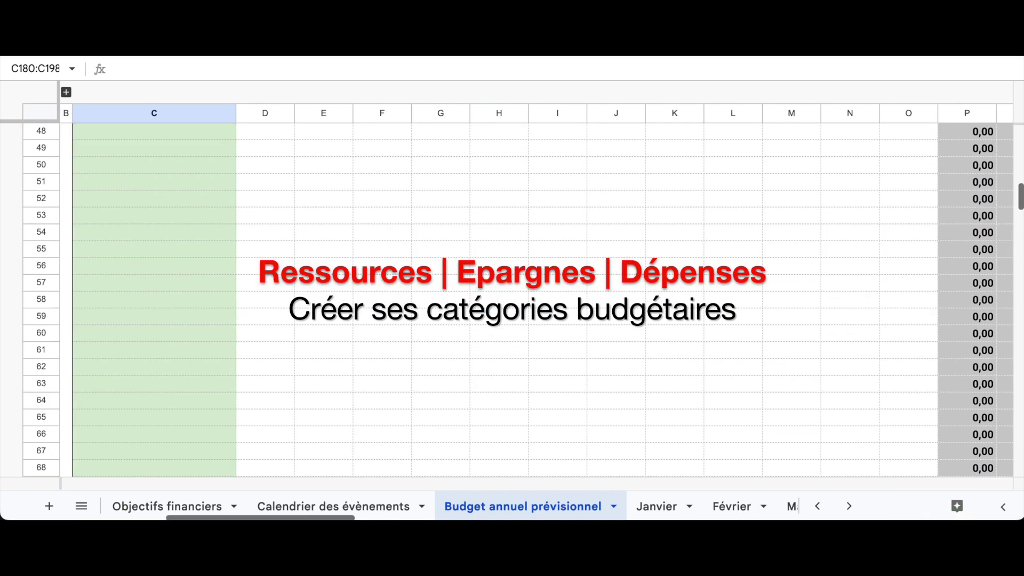
pyautogui.scroll(-8, 163, 299)
pyautogui.click(179, 199)
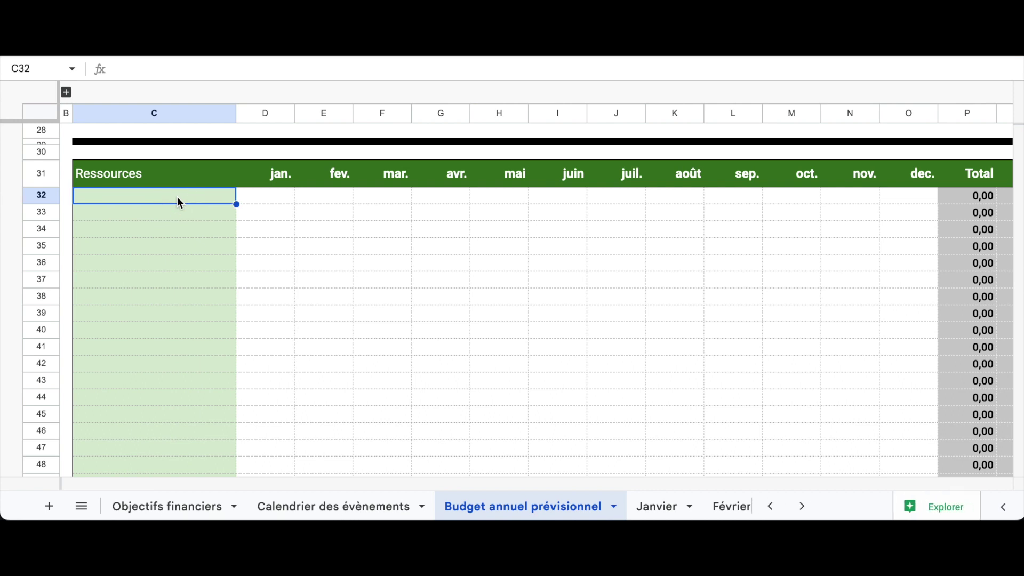
pyautogui.write('Salaire net')
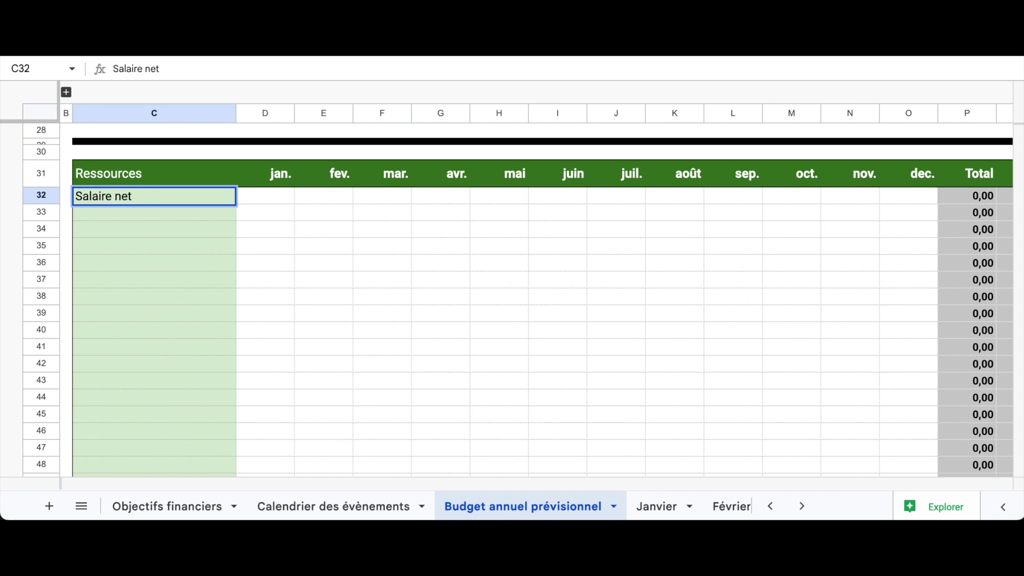
pyautogui.press('Return')
pyautogui.write('P')
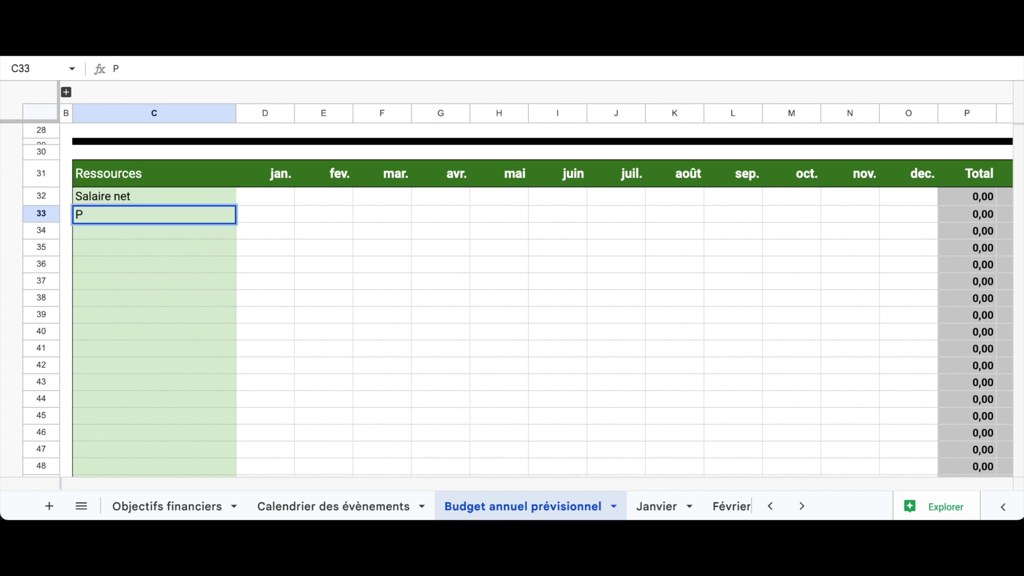
pyautogui.write('rimes')
pyautogui.press('Return')
# - Add "Remboursement", "Déblocage épargne" and "Solde M-1" to the Ressources categories in C34:C36
pyautogui.write('Rem')
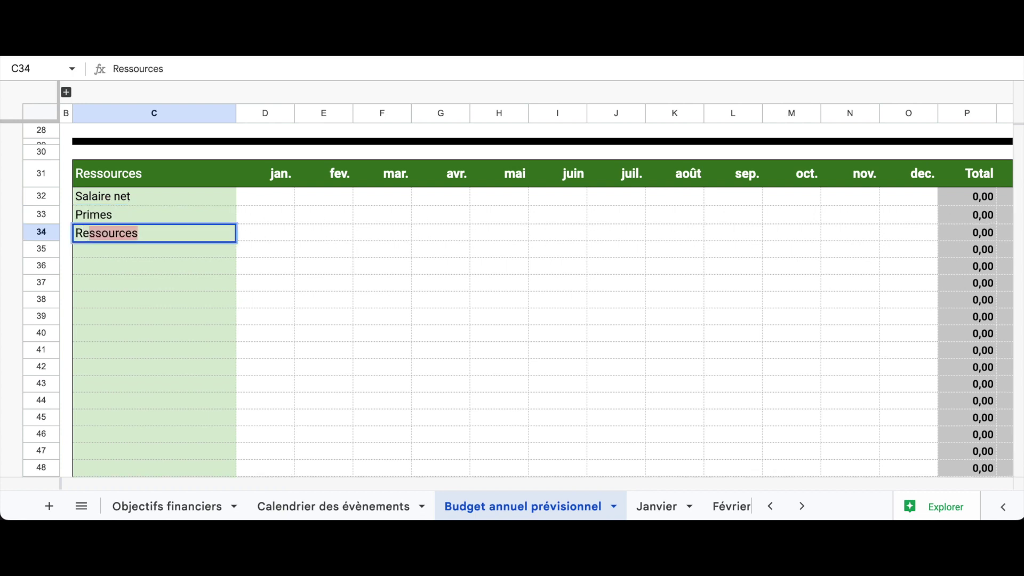
pyautogui.write('boursement')
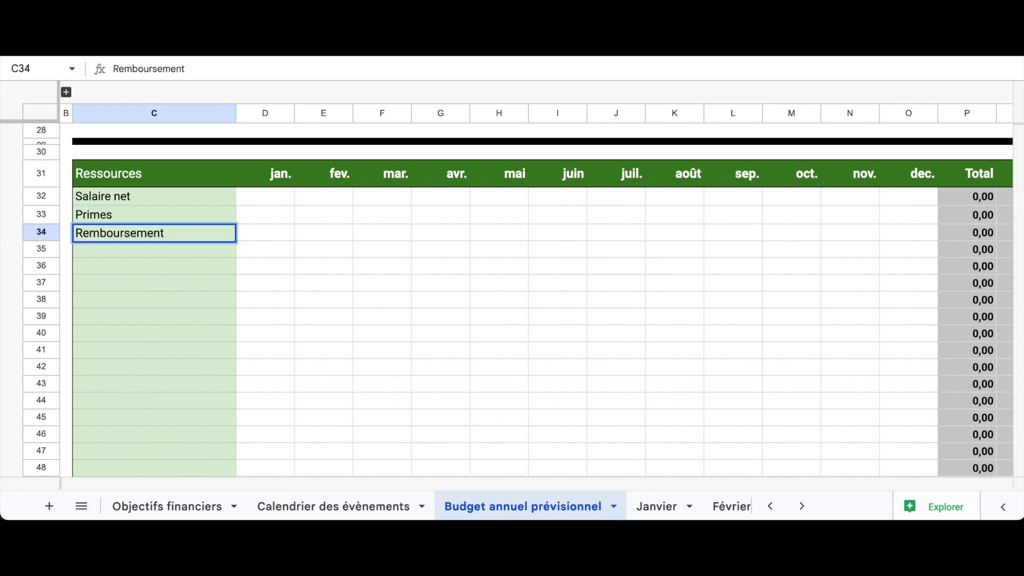
pyautogui.press('Return')
pyautogui.write('Débloca')
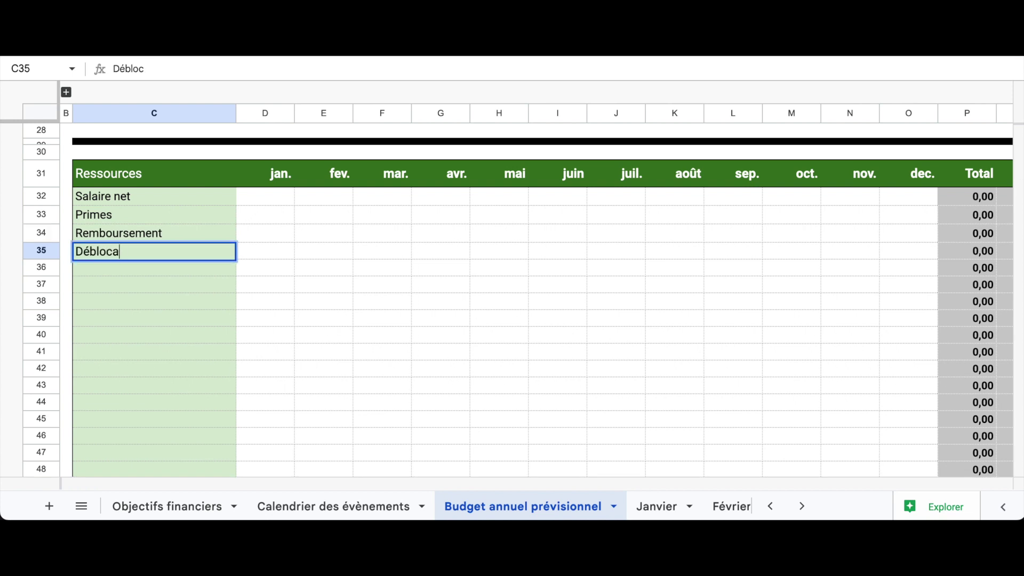
pyautogui.write('ge épargn')
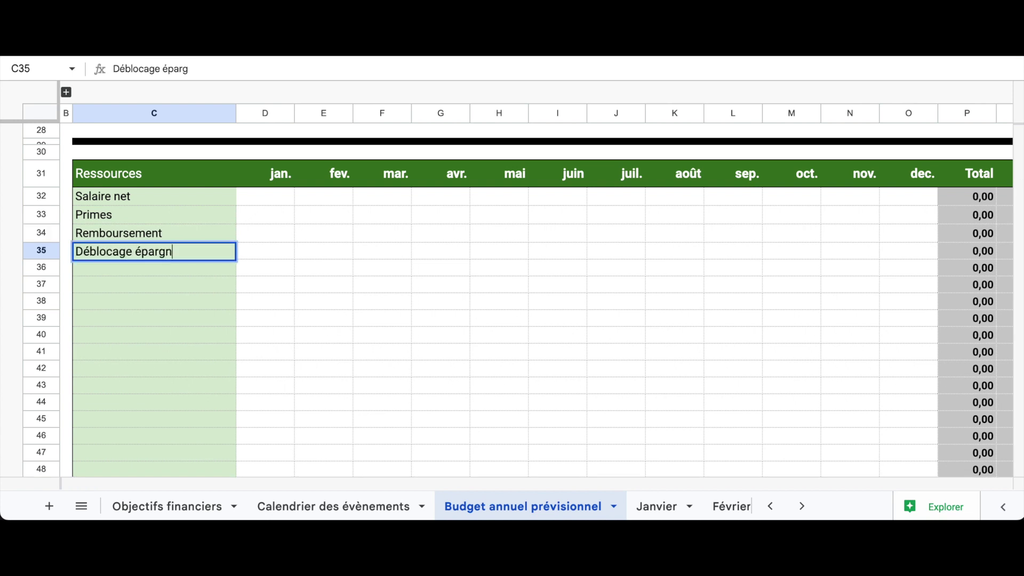
pyautogui.press('Return')
pyautogui.write('Solde M-1')
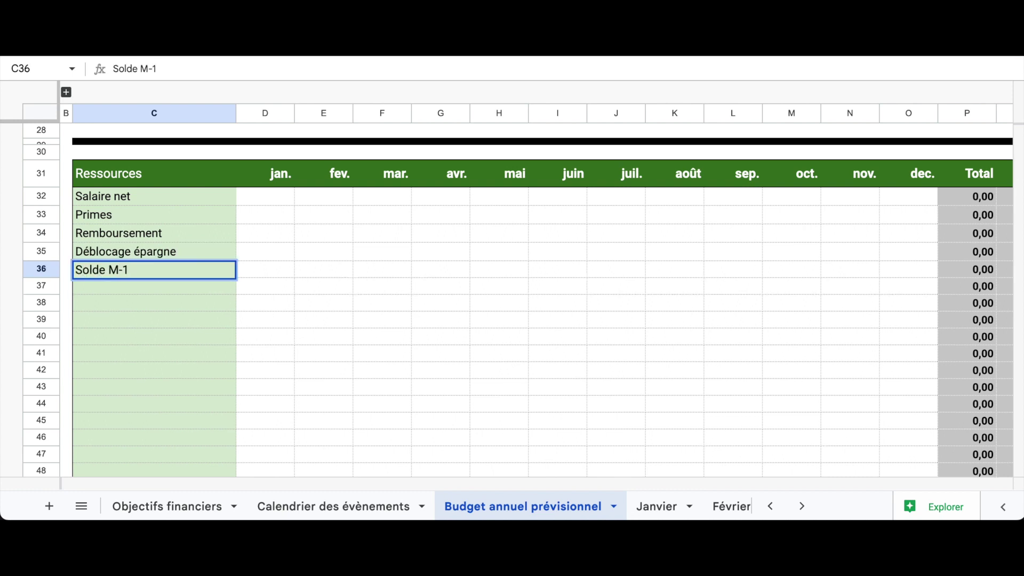
pyautogui.press('Return')
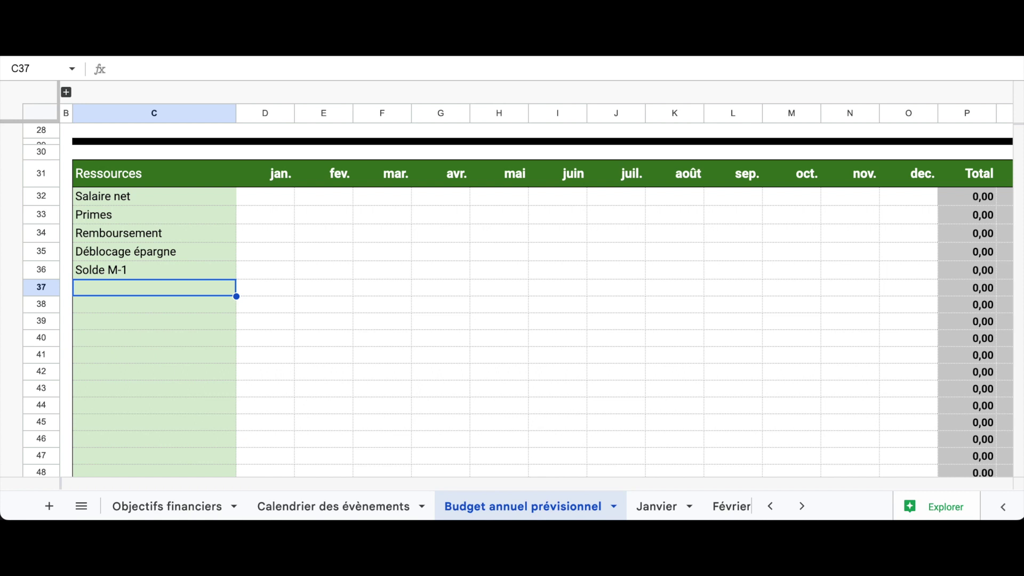
# - Enter "Epargne de précaution", "Epargne Zero crédit immo" and "Epargne retraite - PEA" in C74:C76 of the Epargnes table
pyautogui.scroll(1, 441, 308)
pyautogui.scroll(-11, 441, 309)
pyautogui.click(154, 320)
pyautogui.write('Epargne de précaution')
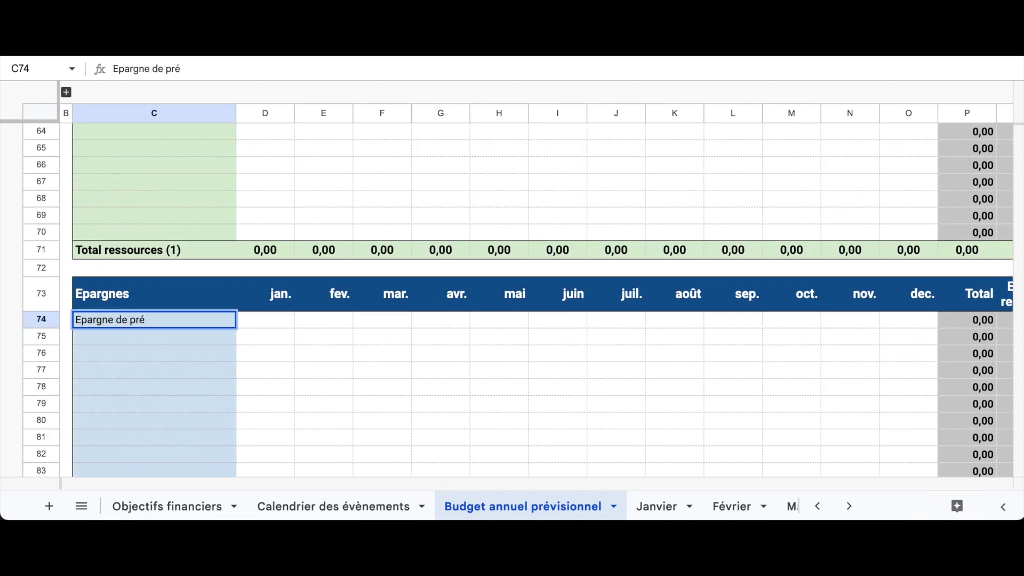
pyautogui.press('Return')
pyautogui.write('Epargne Zero crédit immo')
pyautogui.press('Return')
pyautogui.write('Epargne retraite - PEA')
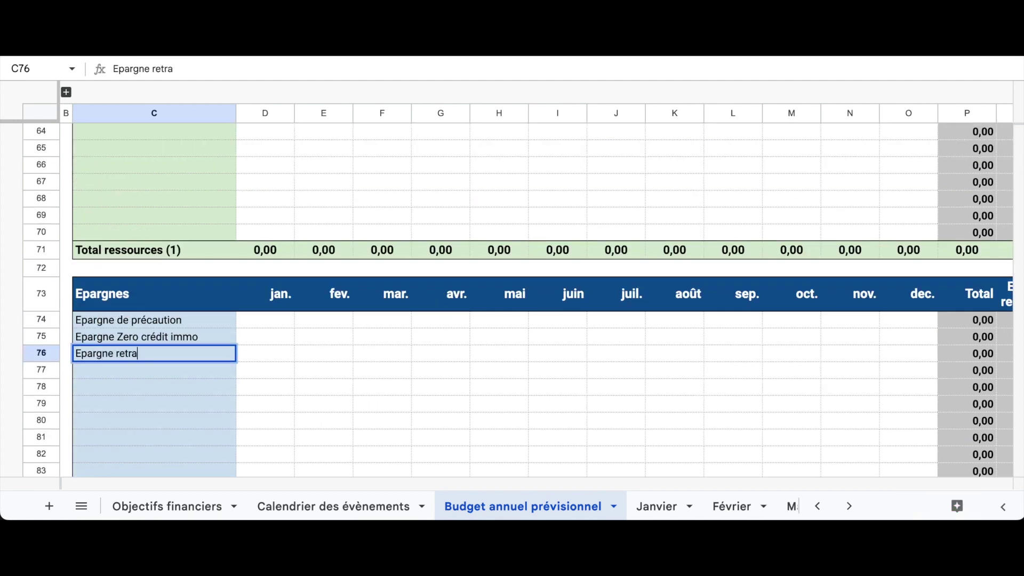
pyautogui.press('Return')
# - Add "Epargne retraite - Ass. vie", "Provisions vacances" and "Provisions Santé" to the Epargnes categories in C77:C79
pyautogui.write('Epargne retraite - Ass. vie')
pyautogui.press('Return')
pyautogui.write('Provisions vacances')
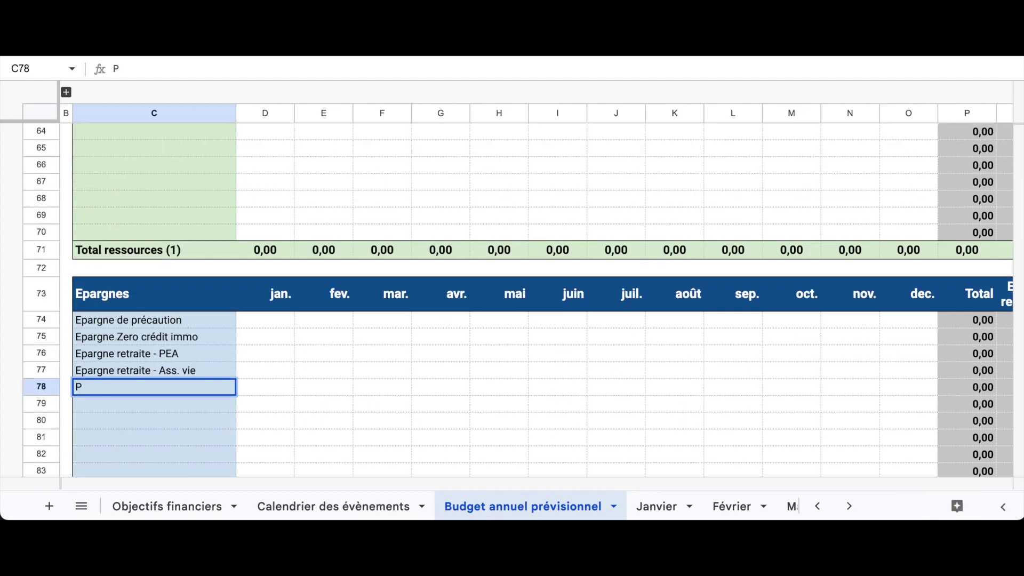
pyautogui.press('Return')
pyautogui.write('Provi')
pyautogui.moveTo(130, 404); pyautogui.dragTo(213, 396)
pyautogui.press('Escape')
pyautogui.write('Provisions Santé')
pyautogui.press('Return')
# - Add "Provisions Technologie" and "Provisions plantes" to the Epargnes categories in C80:C81
pyautogui.write('Provisions Technolog')
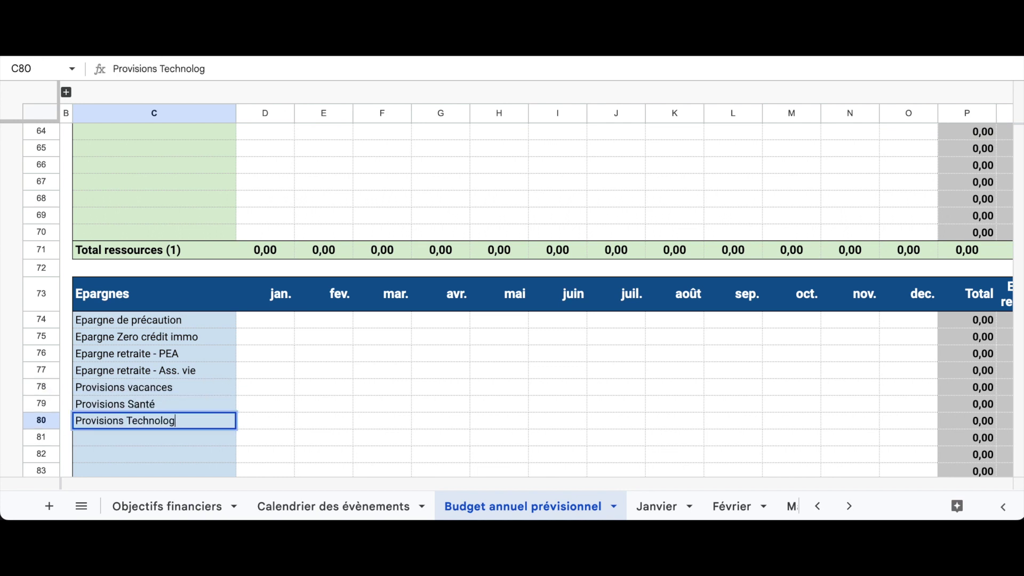
pyautogui.write('ie')
pyautogui.press('Return')
pyautogui.write('Provisions plantes')
pyautogui.press('Return')
pyautogui.scroll(-1, 171, 407)
pyautogui.write('https://www.lafinancepourtous.com/2019/02/07/niches-fiscales-vers-une-refonte-du-dispositif/')
pyautogui.press('Escape')
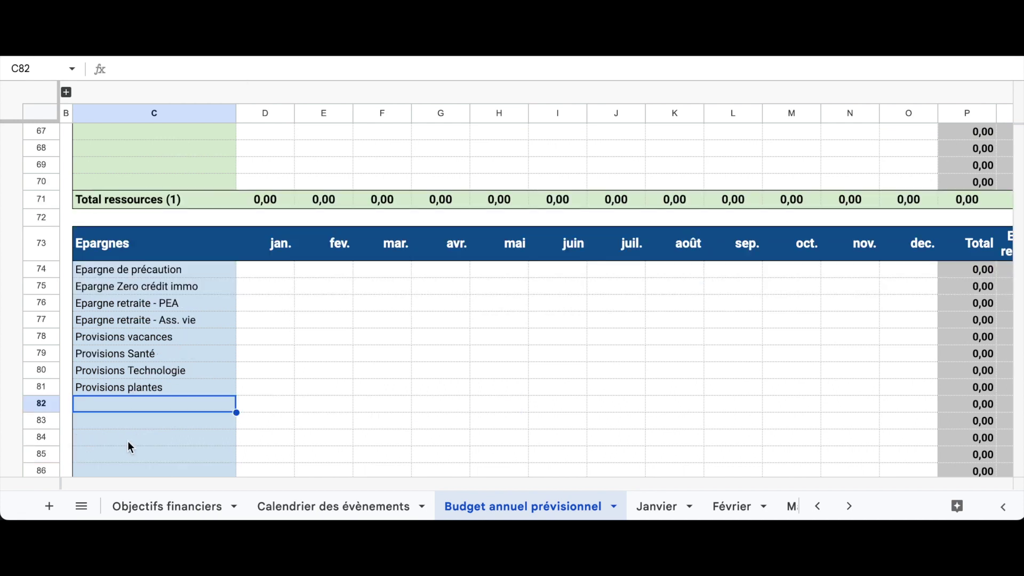
# - Add "Provisions charges copro", "Provisions travaux appartement" and "Provisions travaux copro" to the Epargnes categories in C82:C84
pyautogui.write('Provisions charges copro')
pyautogui.press('Return')
pyautogui.write('Provisions travaux appartement')
pyautogui.press('Return')
pyautogui.write('Provisions travaux copro')
# - Fill fixed expenses C127:C137 with Crédit immobilier, Charges de copropriété, Electricité, Assurance MRH, Taxe foncière, Abonnement banque, Abonnement transport public, Abonnement mobile, Abonnement internet, Sport, Abonnement Office 365
pyautogui.scroll(-16, 207, 320)
pyautogui.click(207, 320)
pyautogui.write('Crédit immobilier Charges de copropriété Electricité Assurance MRH Taxe foncière Abonnement banque Abonnement transport public Abonnement mobile Abonnement internet Sport Abonnement Office 365')
# - Fill variable expenses C180:C191 with Alimentation/Entretien, Beauté/Hygiène, Restaurant entreprise, Restaurant, Abonnement Bibliothèque, Cadeaux, Divers, Compétition Crossfit, Santé, Vacances/WE, Décoration, Habillement
pyautogui.scroll(-4, 207, 320)
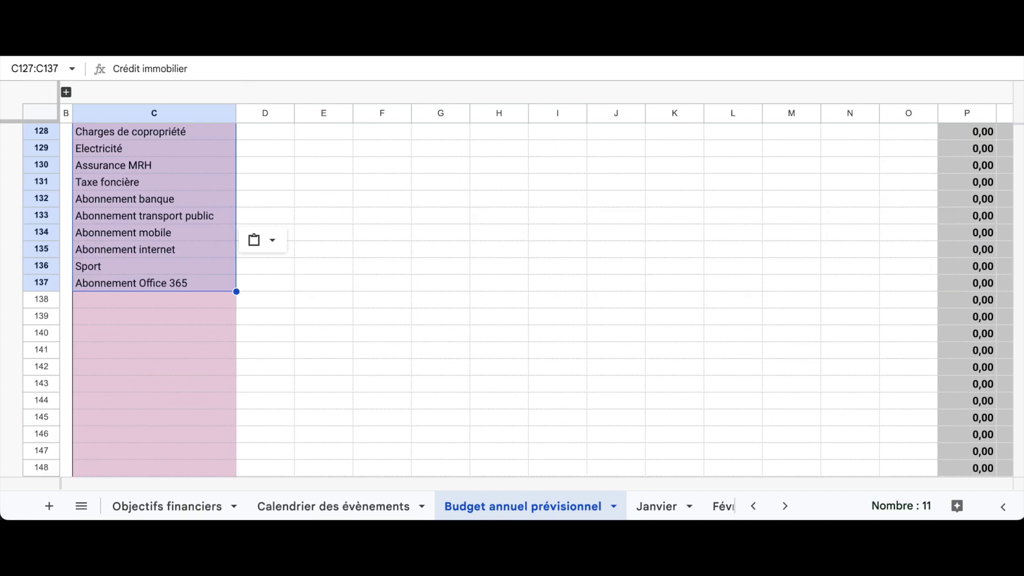
pyautogui.scroll(-15, 283, 261)
pyautogui.click(188, 258)
pyautogui.write('Alimentation/Entretien Beauté/Hygiène Restaurant entreprise Restaurant Abonnement Bibliothèque Cadeaux Divers Compétition Crossfit Santé Vacances/WE Décoration Habillement')
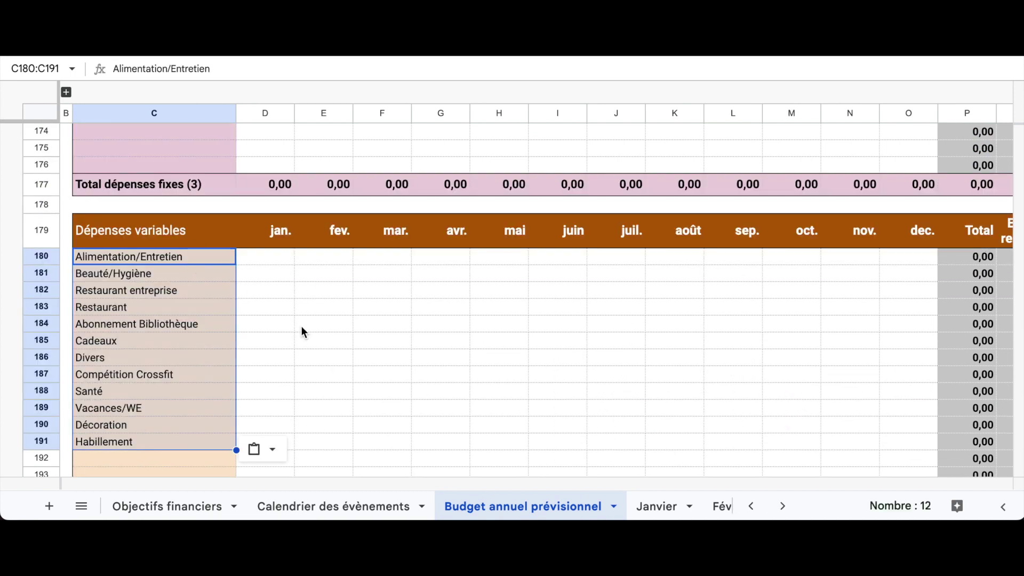
# - Examine the category lists in the Ressources and Epargnes tables of the Janvier sheet
pyautogui.scroll(15, 302, 327)
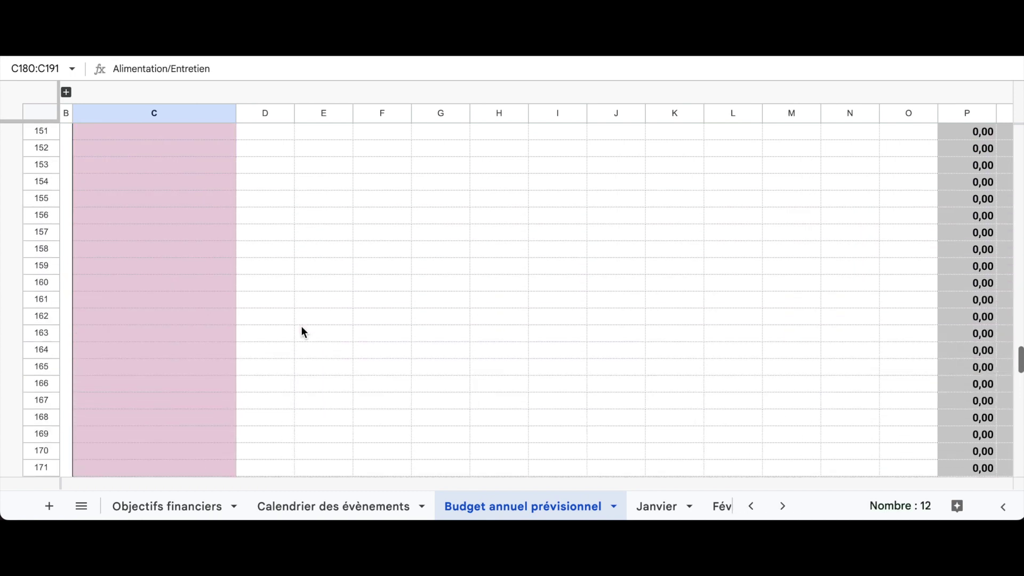
pyautogui.scroll(20, 302, 327)
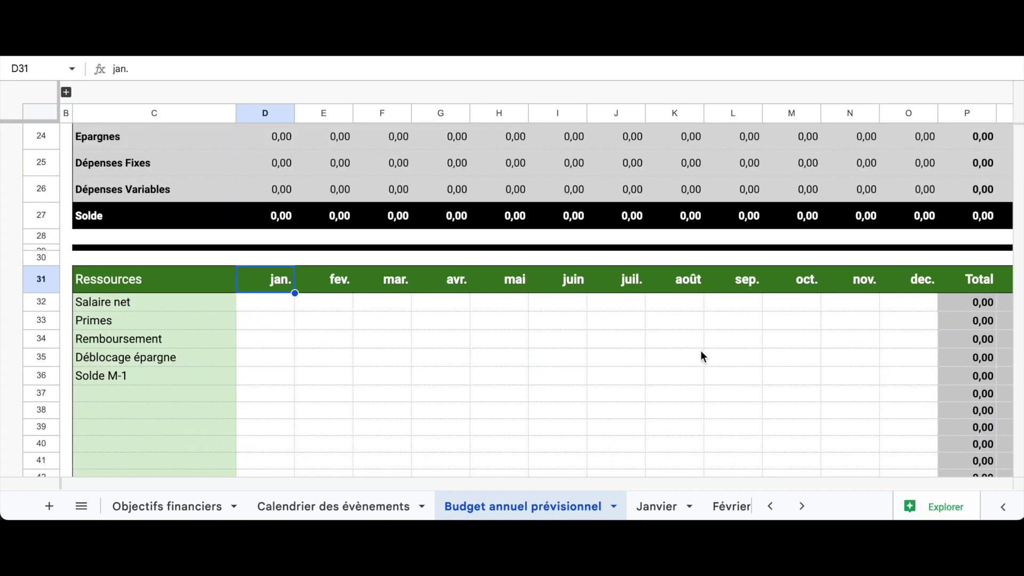
pyautogui.click(656, 506)
pyautogui.scroll(-5, 151, 254)
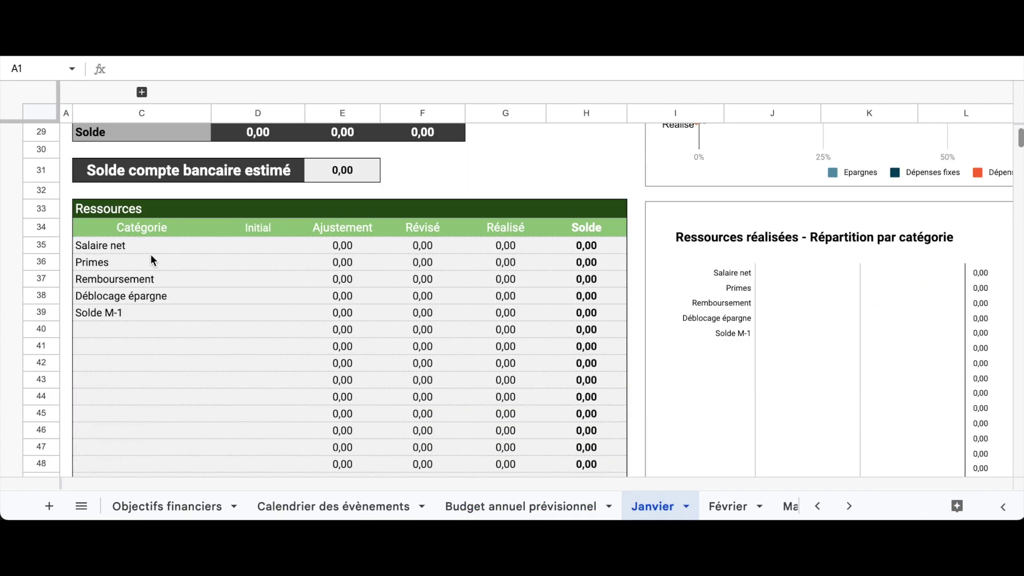
pyautogui.moveTo(150, 248); pyautogui.dragTo(170, 314)
pyautogui.scroll(-14, 182, 372)
pyautogui.moveTo(174, 223); pyautogui.dragTo(183, 395)
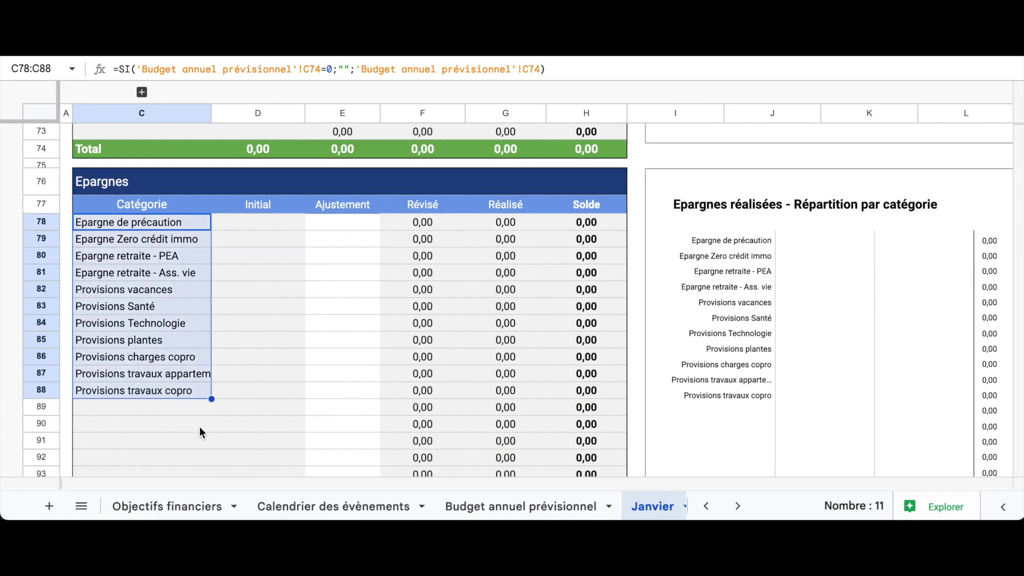
pyautogui.scroll(-4, 200, 427)
# - Examine the budget category lists on the Février and Mai sheets, down to the Dépenses fixes table on Mai
pyautogui.hscroll(4, 492, 506)
pyautogui.click(498, 507)
pyautogui.scroll(-3, 256, 342)
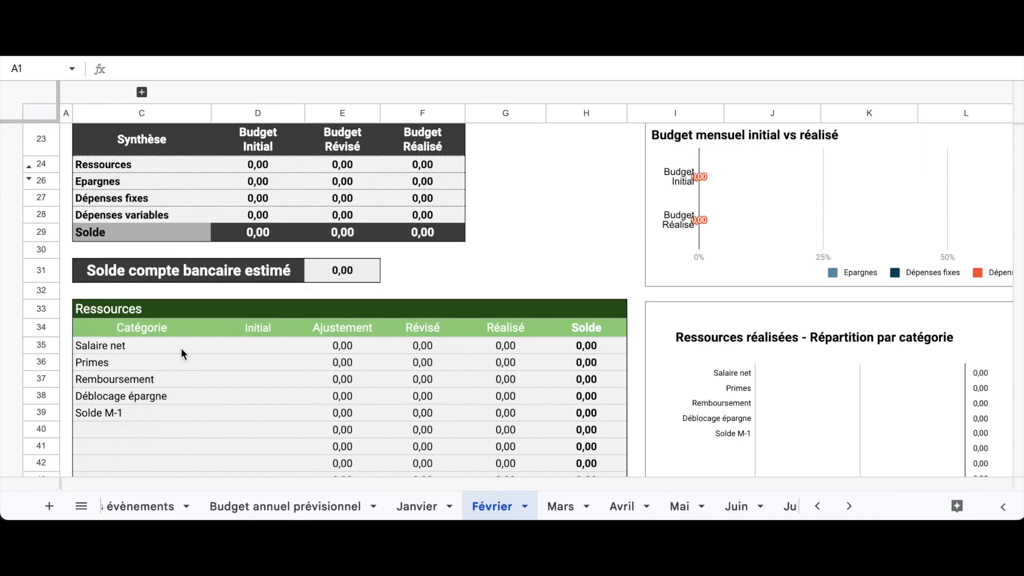
pyautogui.moveTo(181, 348); pyautogui.dragTo(170, 410)
pyautogui.scroll(-4, 170, 410)
pyautogui.scroll(-12, 169, 408)
pyautogui.hscroll(4, 492, 506)
pyautogui.click(490, 506)
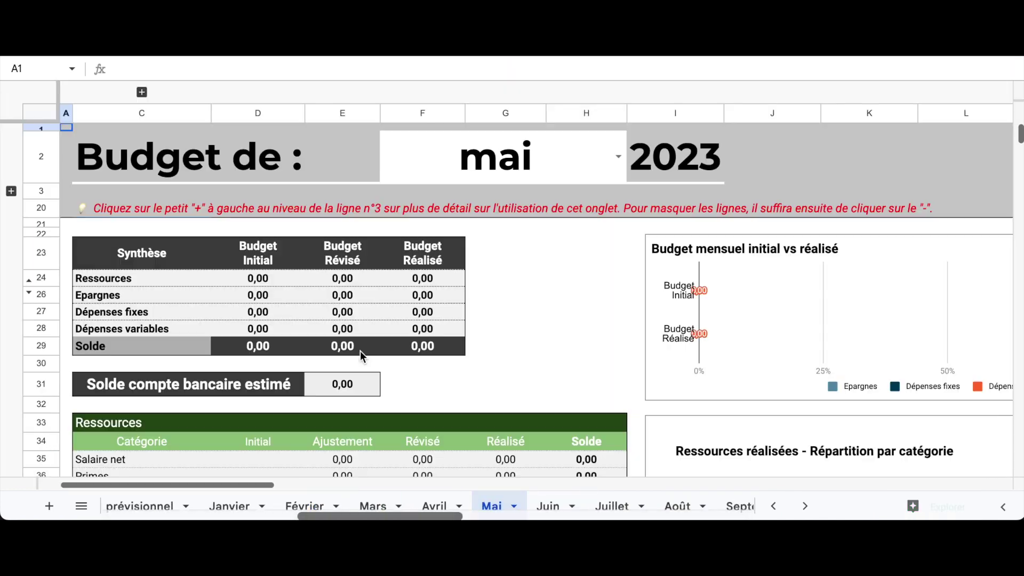
pyautogui.scroll(-5, 360, 351)
pyautogui.scroll(-20, 360, 351)
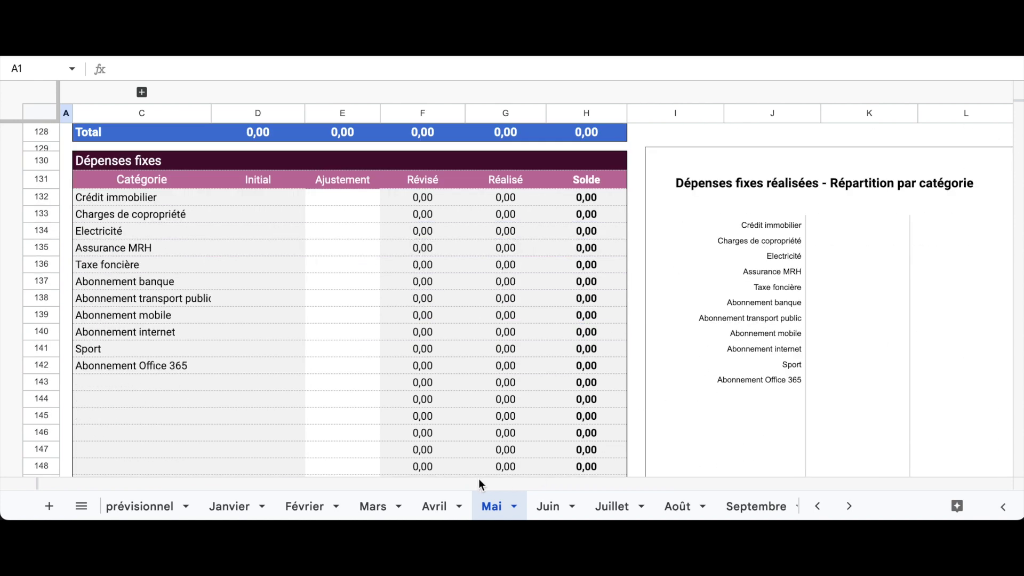
# - Add a trial income category "Test 1" in C37 of the Budget annuel prévisionnel sheet
pyautogui.hscroll(-1, 419, 504)
pyautogui.hscroll(-5, 419, 506)
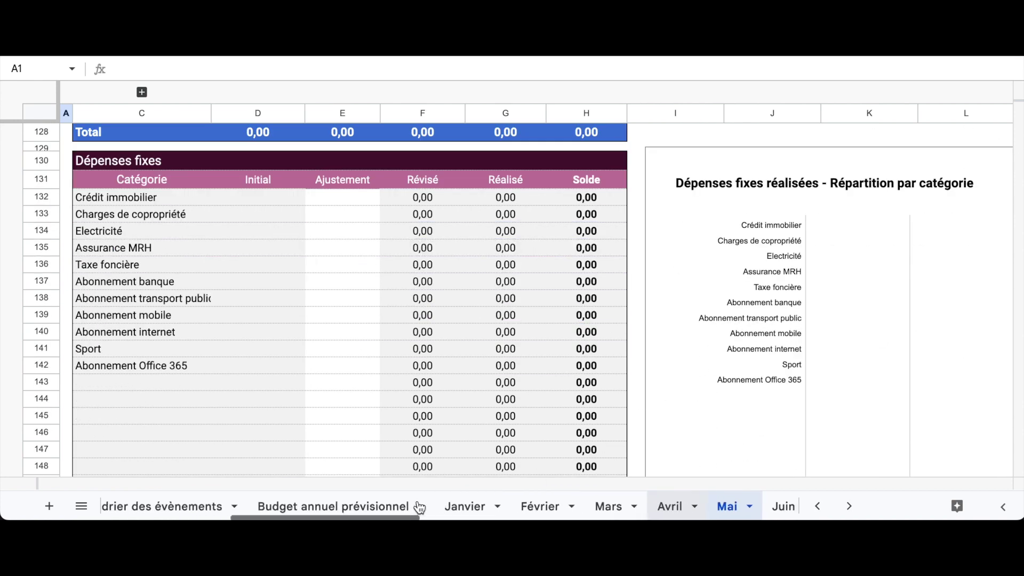
pyautogui.click(397, 508)
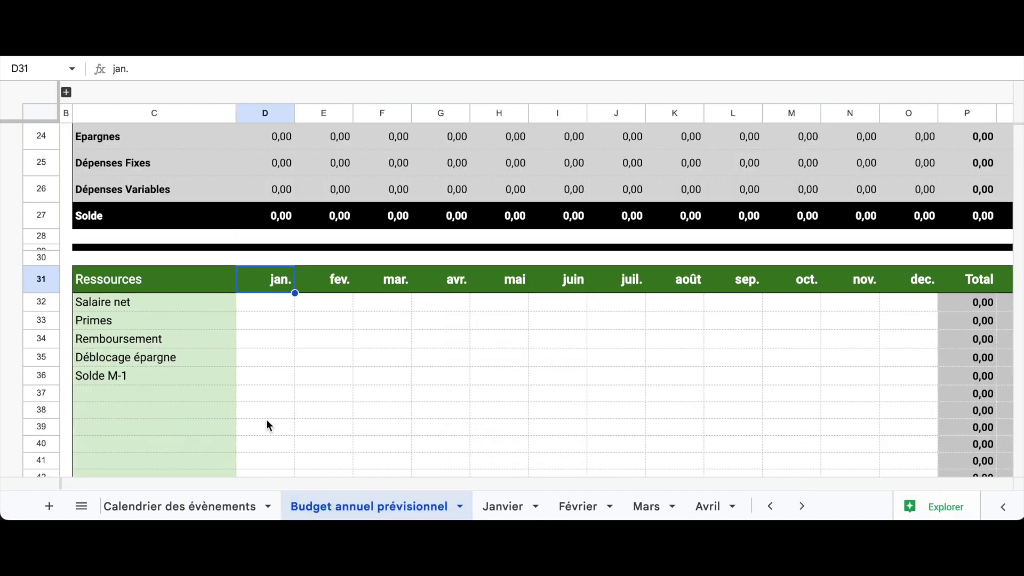
pyautogui.click(210, 404)
pyautogui.write('Test')
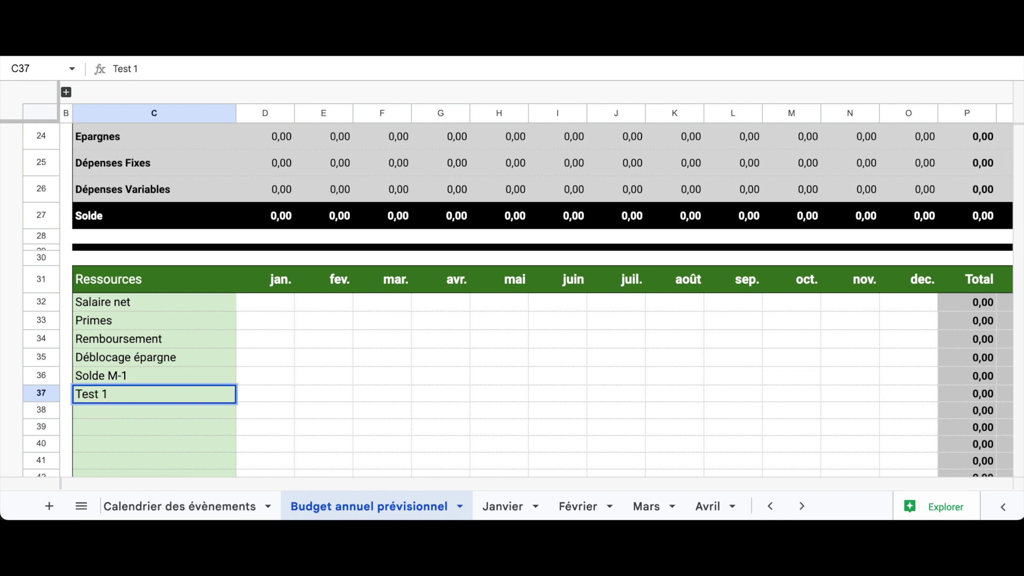
pyautogui.write(' 1')
pyautogui.press('Return')
# - Look for the "Test 1" category in the Ressources table of the Janvier sheet and browse the other monthly sheets
pyautogui.click(507, 512)
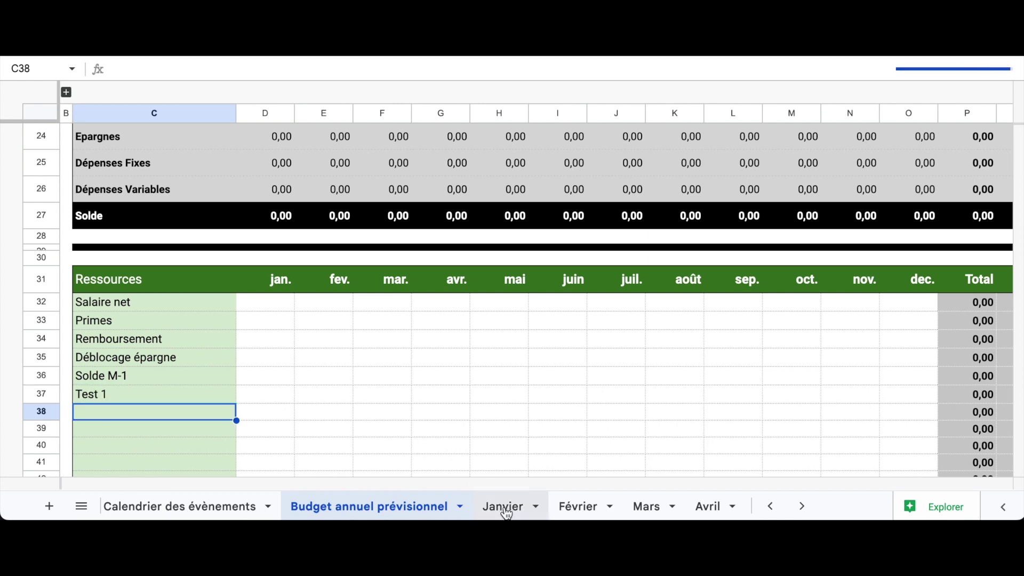
pyautogui.scroll(10, 215, 296)
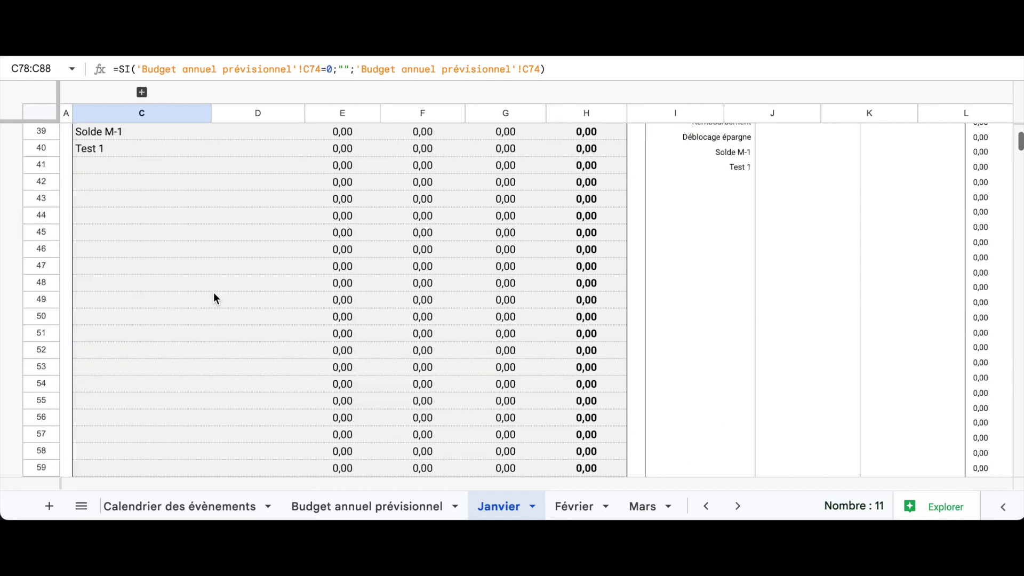
pyautogui.scroll(5, 214, 292)
pyautogui.click(157, 449)
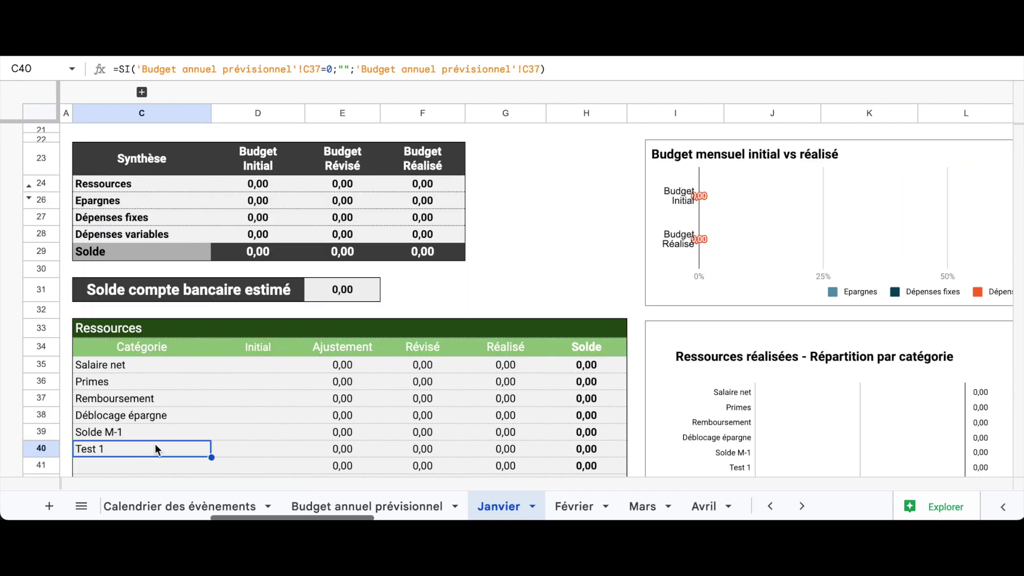
pyautogui.click(578, 515)
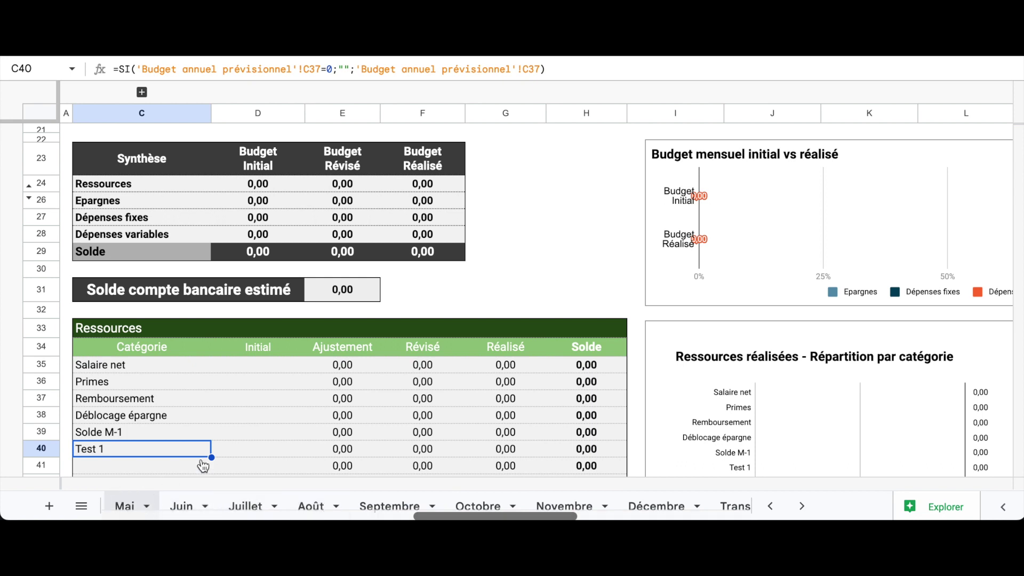
pyautogui.scroll(10, 233, 430)
pyautogui.scroll(15, 233, 429)
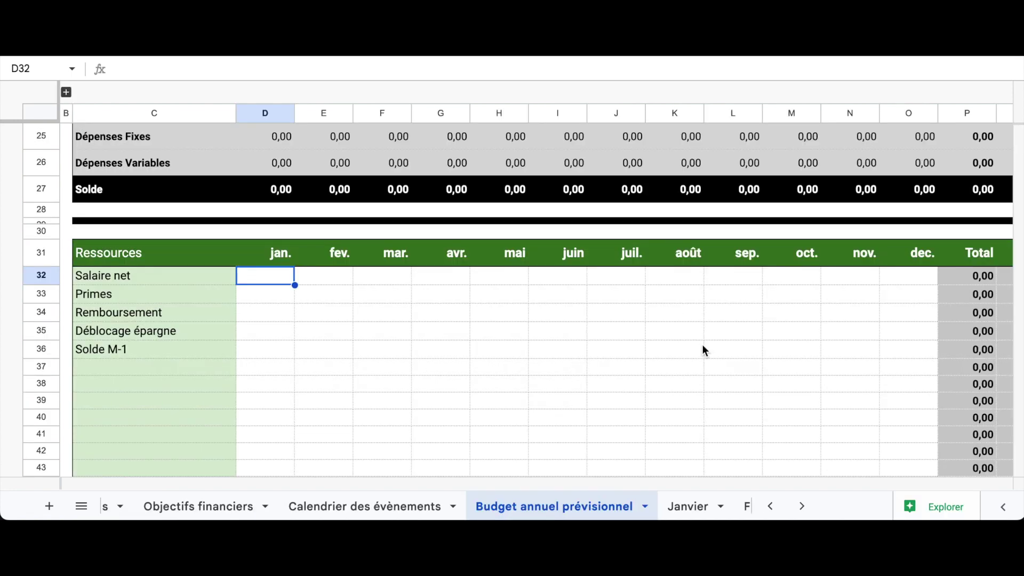
# - Enter 3200 as the January Salaire net in the Ressources table and copy it across February to December
pyautogui.write('320')
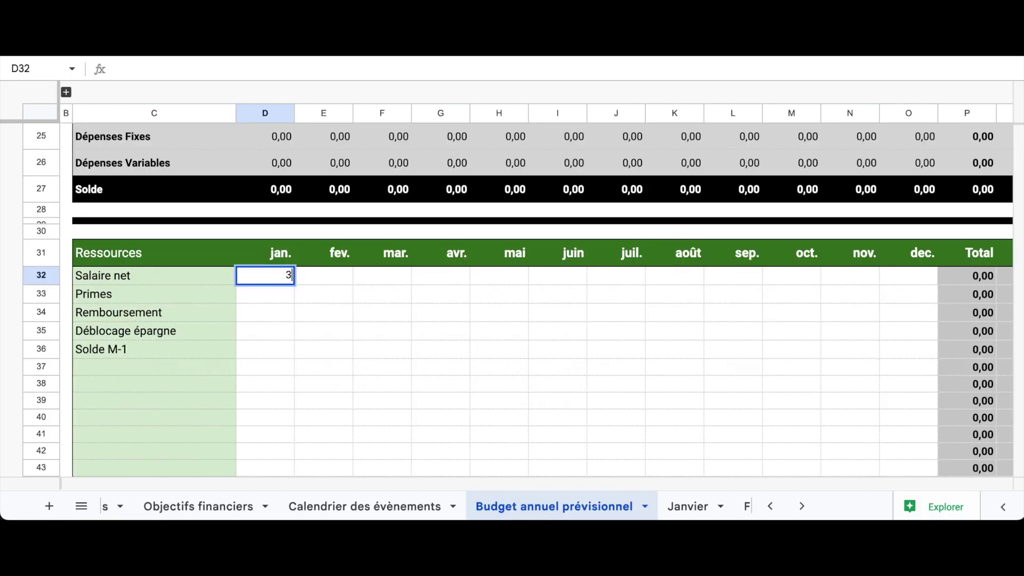
pyautogui.press('Return')
pyautogui.press('Up')
pyautogui.press('Right')
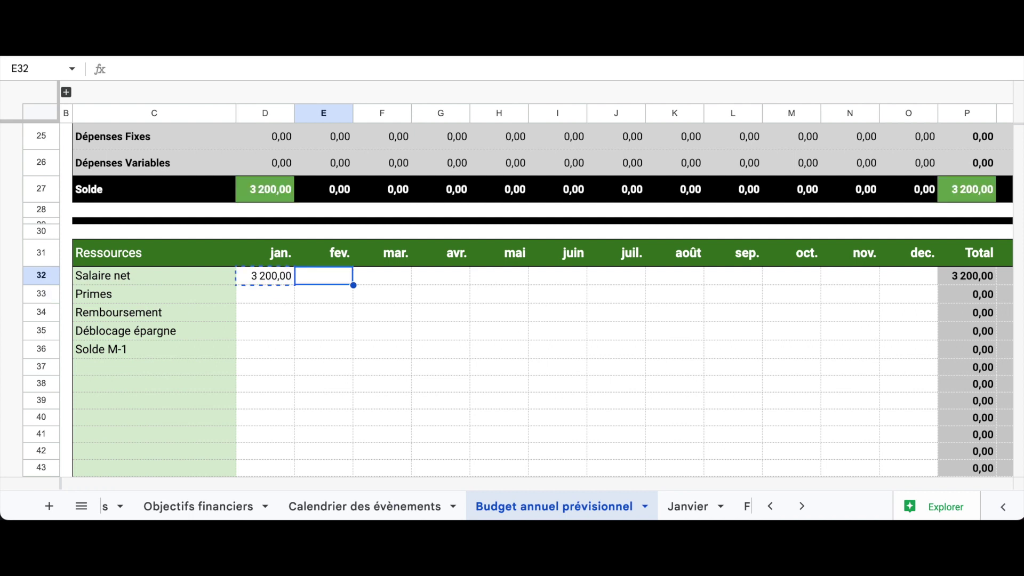
pyautogui.hotkey('shift', 'Right')
pyautogui.hotkey('shift', 'Right')
pyautogui.hotkey('shift', 'Right')
pyautogui.hotkey('shift', 'Right')
pyautogui.hotkey('shift', 'Right')
pyautogui.hotkey('shift', 'Right')
pyautogui.hotkey('shift', 'Right')
pyautogui.hotkey('shift', 'Right')
pyautogui.hotkey('shift', 'Right')
pyautogui.hotkey('shift', 'Right')
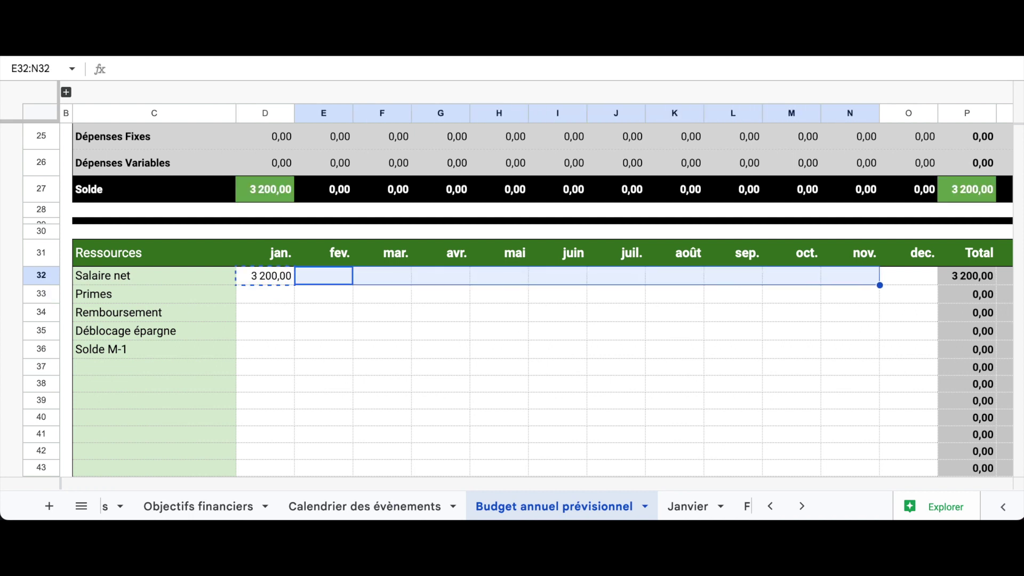
pyautogui.write('3 200,00\t3 200,00\t3 200,00\t3 200,00\t3 200,00\t3 200,00\t3 200,00\t3 200,00\t3 200,00\t3 200,00\t3 200,00')
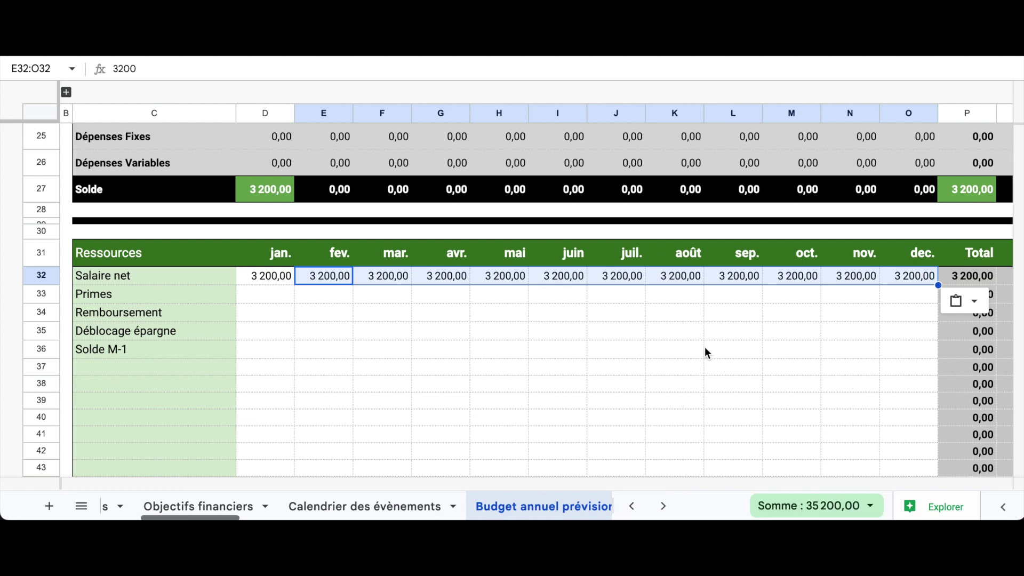
pyautogui.click(815, 366)
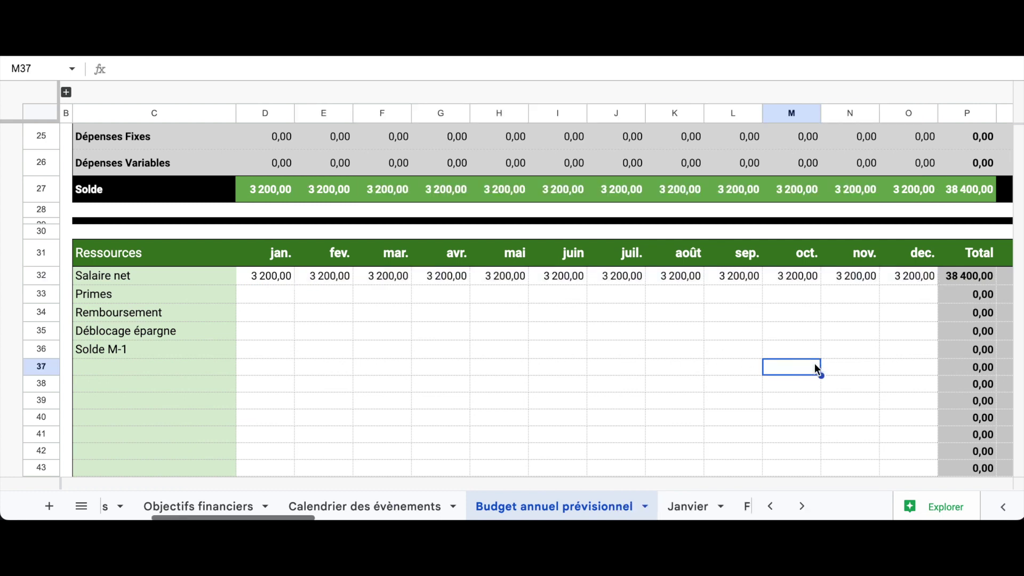
pyautogui.click(972, 279)
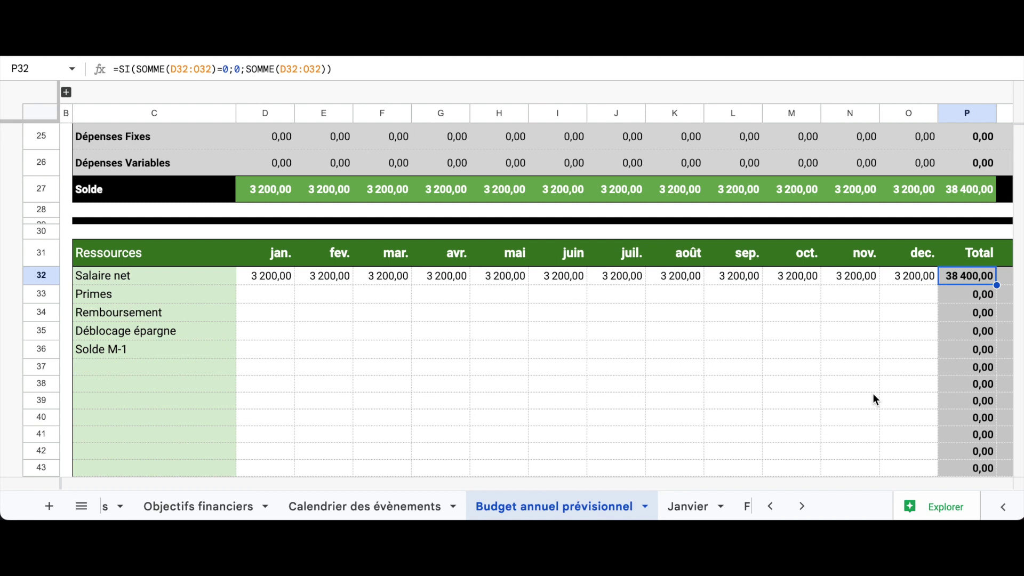
# - Enter 167 as the January Epargne retraite - PEA amount in the Epargnes table and copy it across February to December
pyautogui.scroll(-5, 873, 395)
pyautogui.scroll(-5, 873, 395)
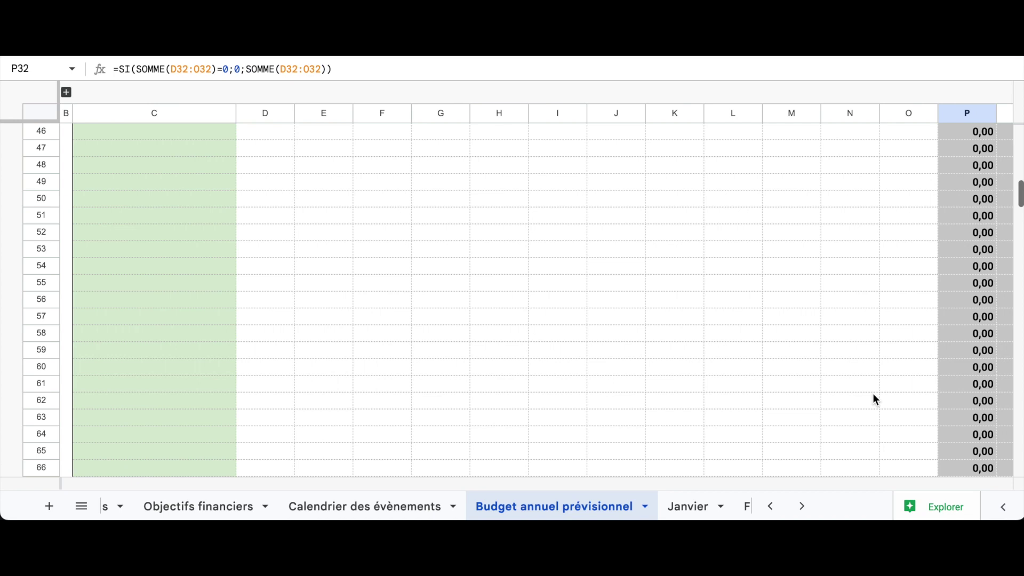
pyautogui.scroll(-6, 873, 395)
pyautogui.scroll(-3, 873, 398)
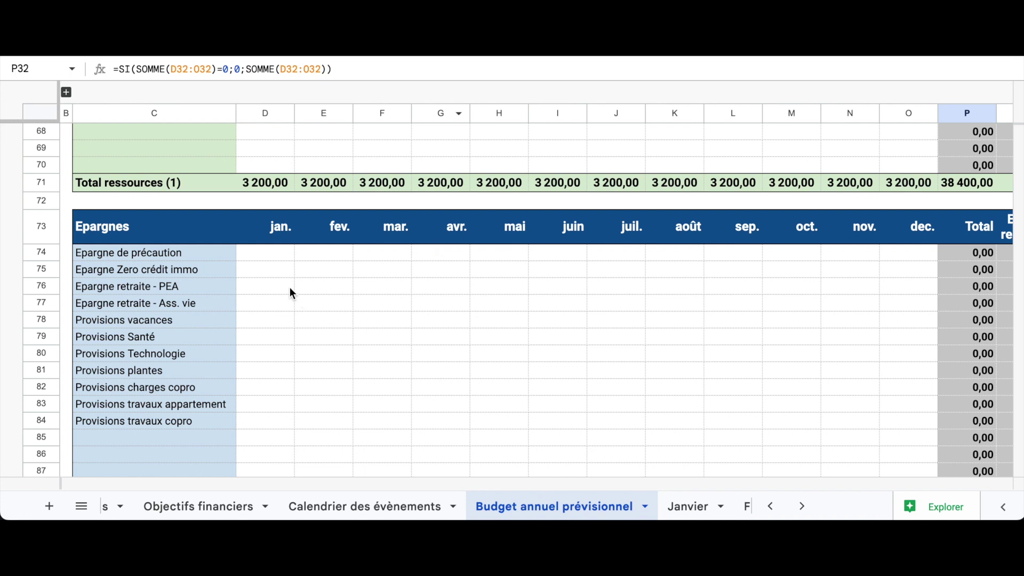
pyautogui.click(274, 271)
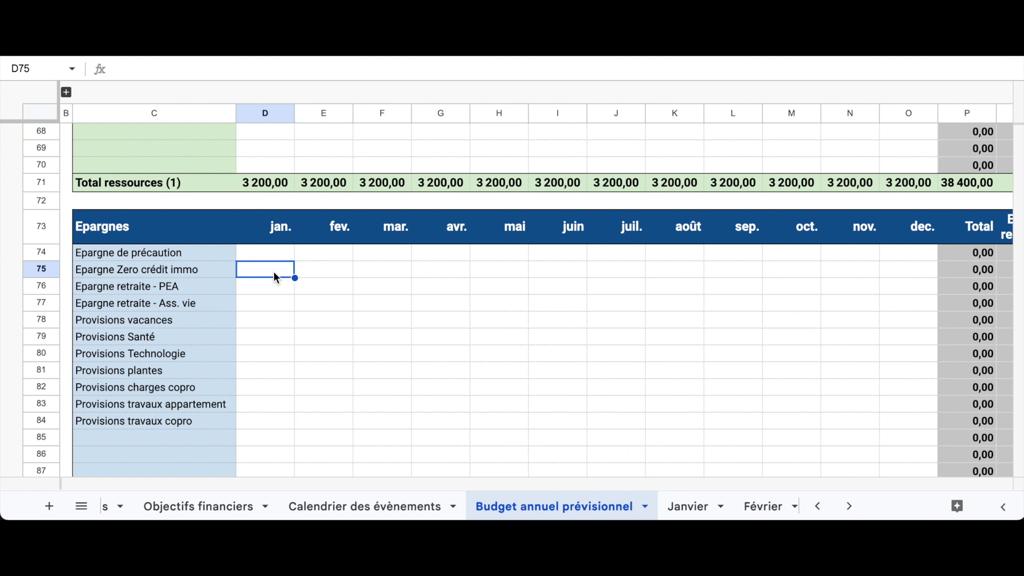
pyautogui.click(276, 287)
pyautogui.write('16')
pyautogui.press('Return')
pyautogui.press('Up')
pyautogui.press('Right')
pyautogui.hotkey('shift', 'Right')
pyautogui.hotkey('shift', 'Right')
pyautogui.hotkey('shift', 'Right')
pyautogui.hotkey('shift', 'Right')
pyautogui.hotkey('shift', 'Right')
pyautogui.hotkey('shift', 'Right')
pyautogui.hotkey('shift', 'Right')
pyautogui.hotkey('shift', 'Right')
pyautogui.hotkey('shift', 'Right')
pyautogui.hotkey('shift', 'Right')
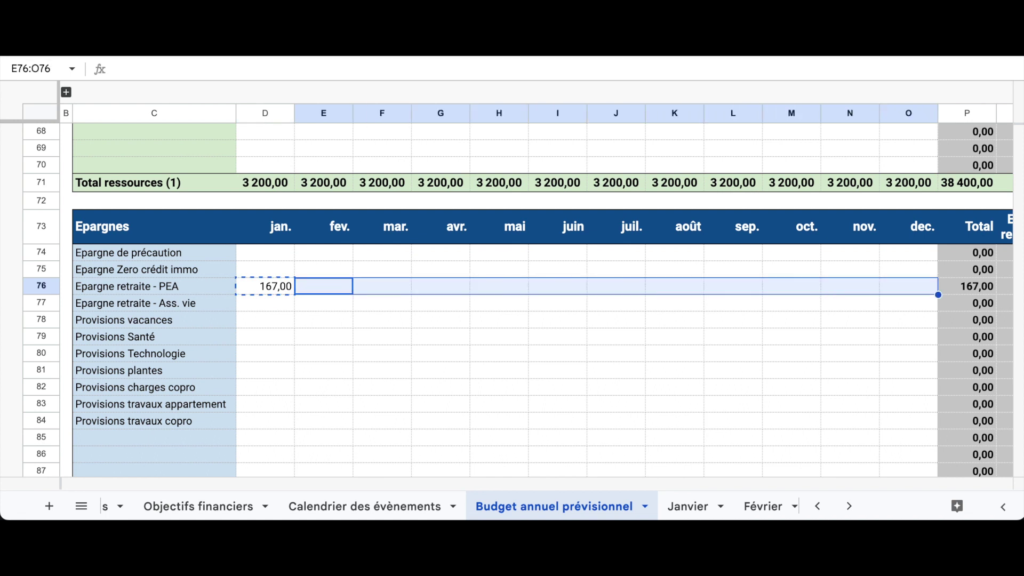
pyautogui.write('167,00\t167,00\t167,00\t167,00\t167,00\t167,00\t167,00\t167,00\t167,00\t167,00\t167,00')
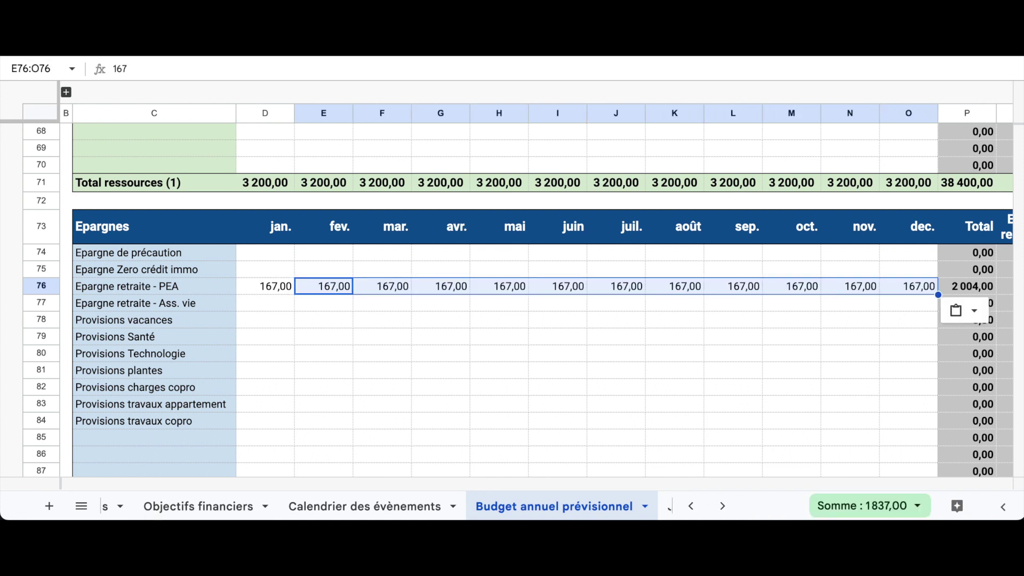
# - Enter 25 as the January Epargne retraite - Ass. vie amount and copy it across February to December
pyautogui.click(286, 316)
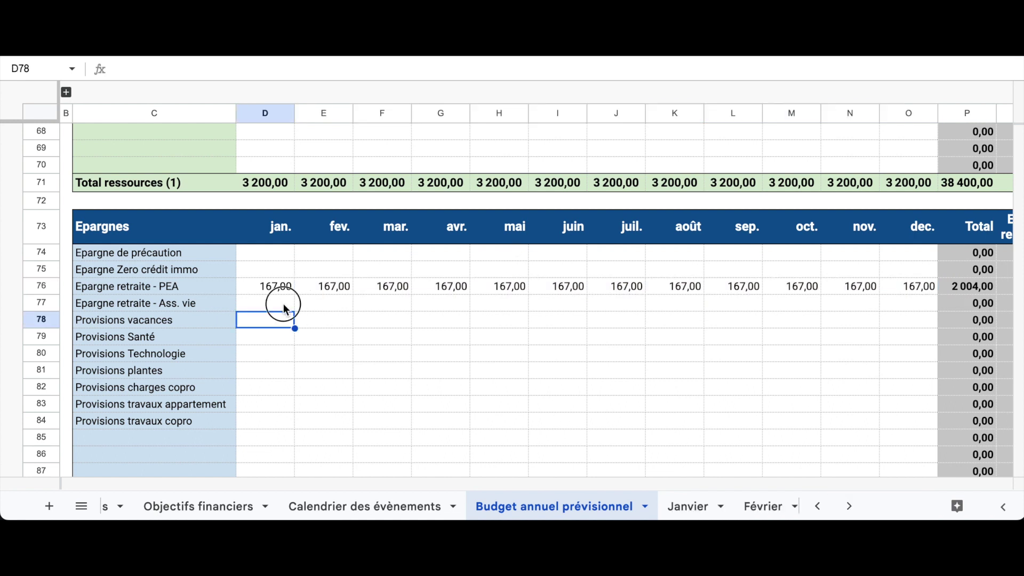
pyautogui.click(284, 305)
pyautogui.write('25')
pyautogui.press('Return')
pyautogui.press('Up')
pyautogui.hotkey('ctrl', 'c')
pyautogui.press('Right')
pyautogui.hotkey('shift', 'Right')
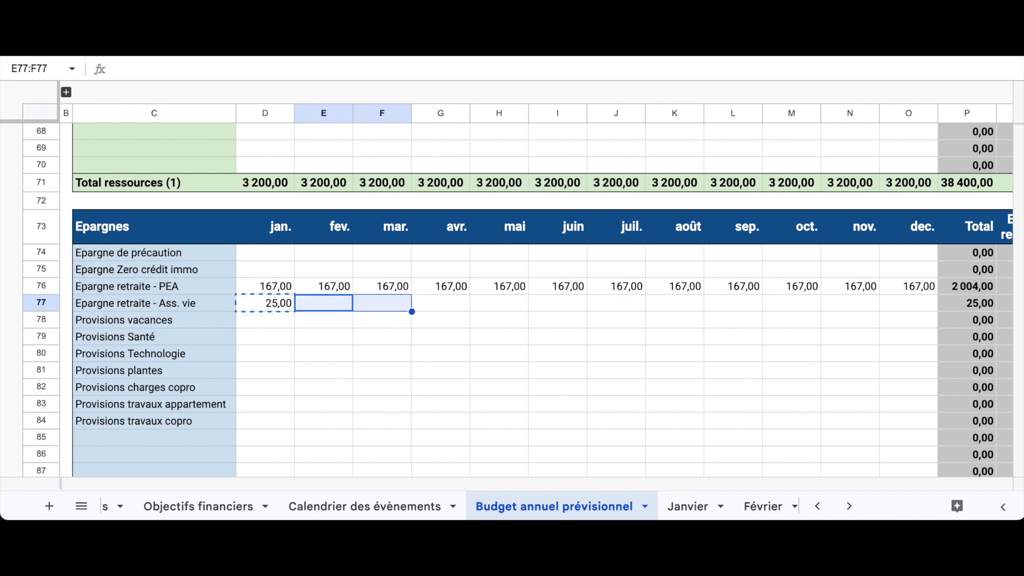
pyautogui.hotkey('shift', 'Right')
pyautogui.hotkey('shift', 'Right')
pyautogui.hotkey('shift', 'Right')
pyautogui.hotkey('shift', 'Right')
pyautogui.hotkey('shift', 'Right')
pyautogui.hotkey('shift', 'Right')
pyautogui.hotkey('shift', 'Right')
pyautogui.hotkey('shift', 'Right')
pyautogui.hotkey('shift', 'Right')
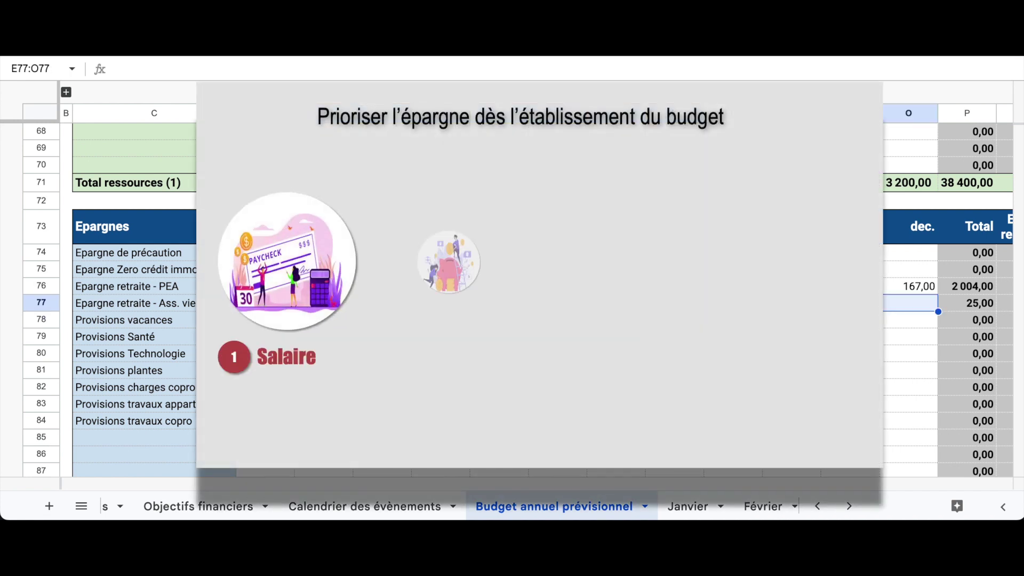
pyautogui.hotkey('ctrl', 'v')
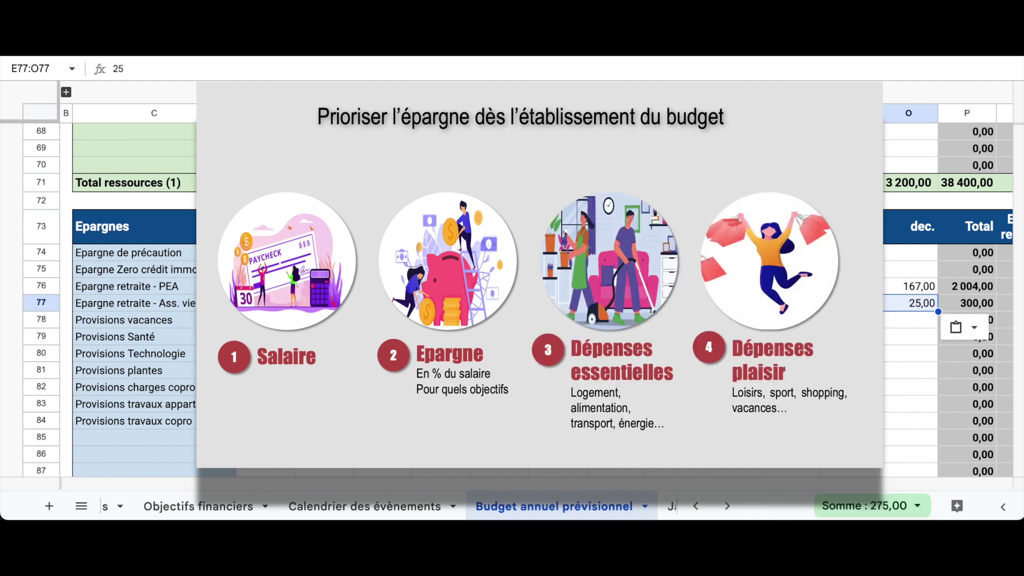
# - Set Provisions vacances to 1000 for both January and February
pyautogui.click(265, 320)
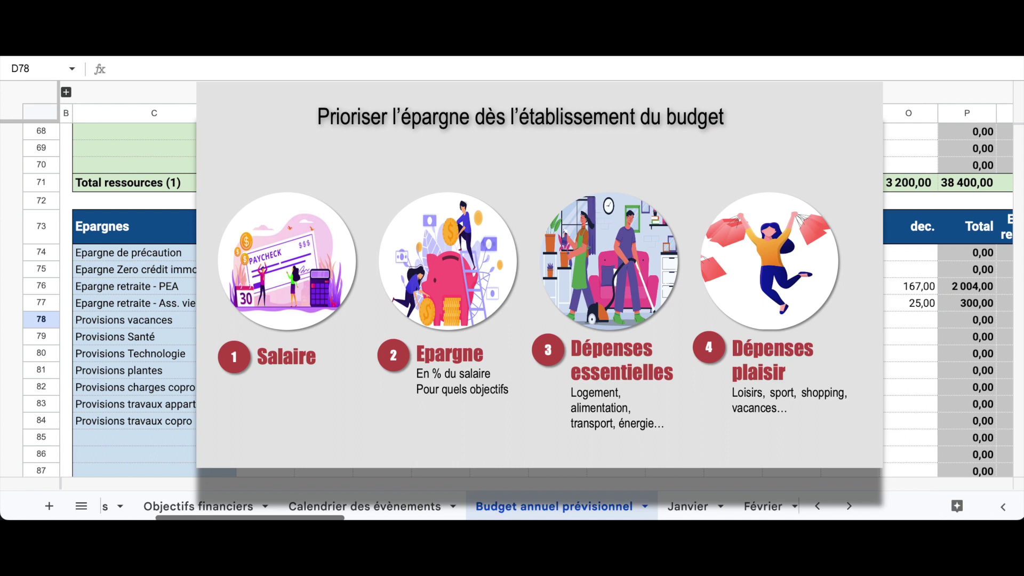
pyautogui.write('1000')
pyautogui.press('Return')
pyautogui.click(265, 320)
pyautogui.click(324, 321)
pyautogui.write('1000')
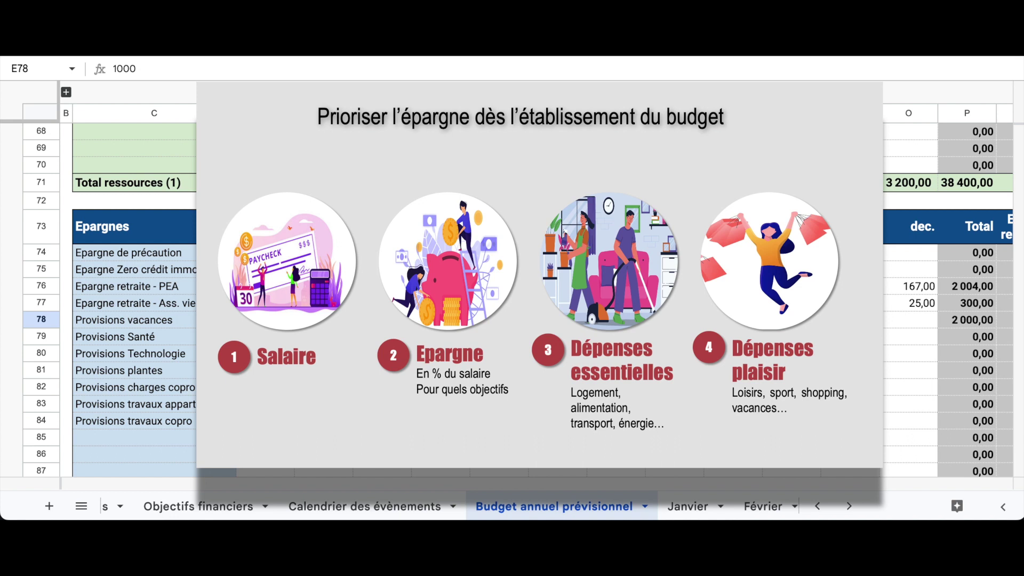
# - Enter 167 as the January Provisions charges copro amount and copy it across February to December
pyautogui.click(265, 387)
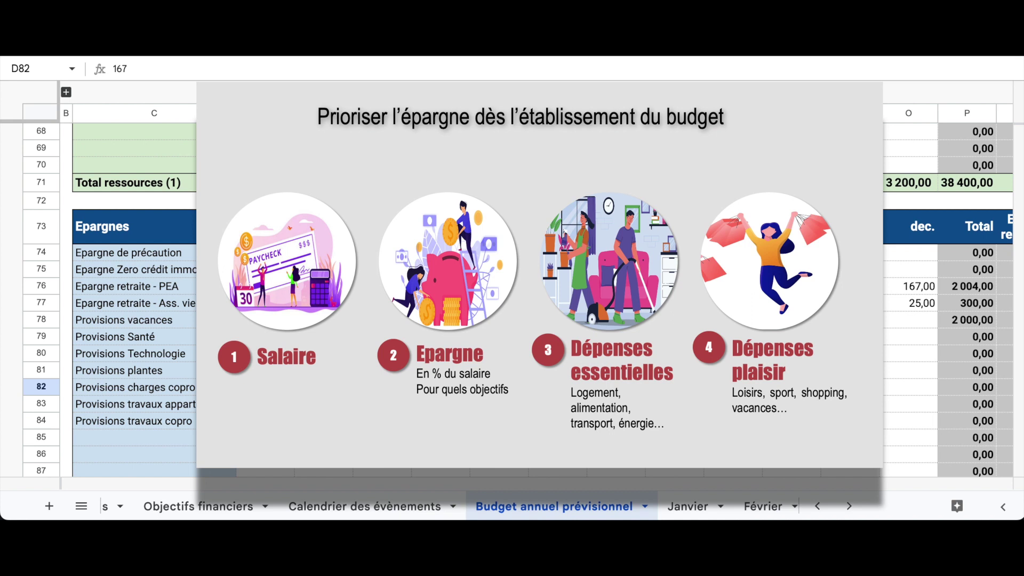
pyautogui.press('Return')
pyautogui.press('Up')
pyautogui.hotkey('ctrl', 'c')
pyautogui.click(318, 392)
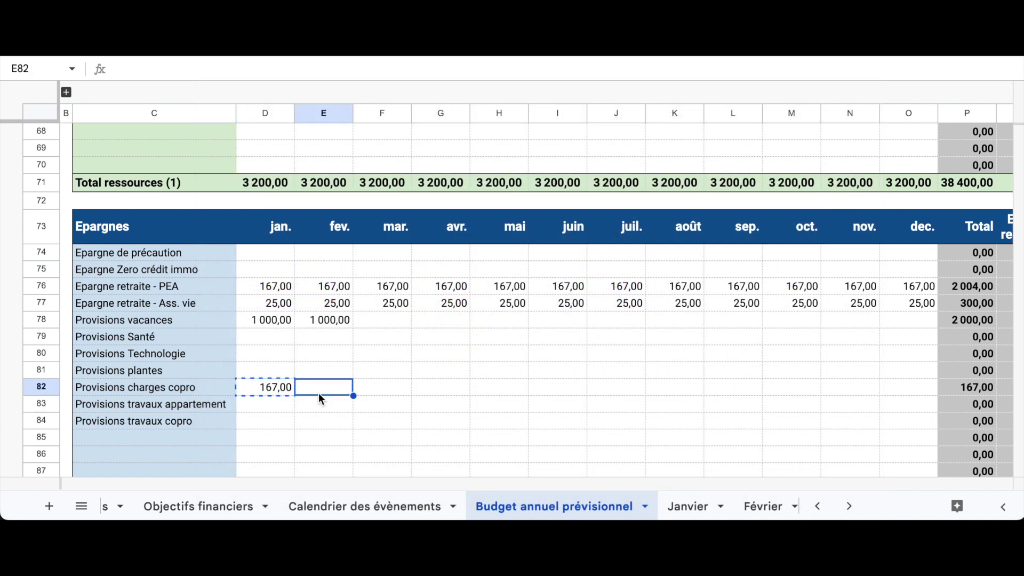
pyautogui.moveTo(320, 395); pyautogui.dragTo(898, 387)
pyautogui.hotkey('ctrl', 'v')
# - Fill the Epargne Zero crédit immo row with 178,15 for January, 404,48 for February and 1 424,48 for March
pyautogui.click(266, 270)
pyautogui.write('178,15')
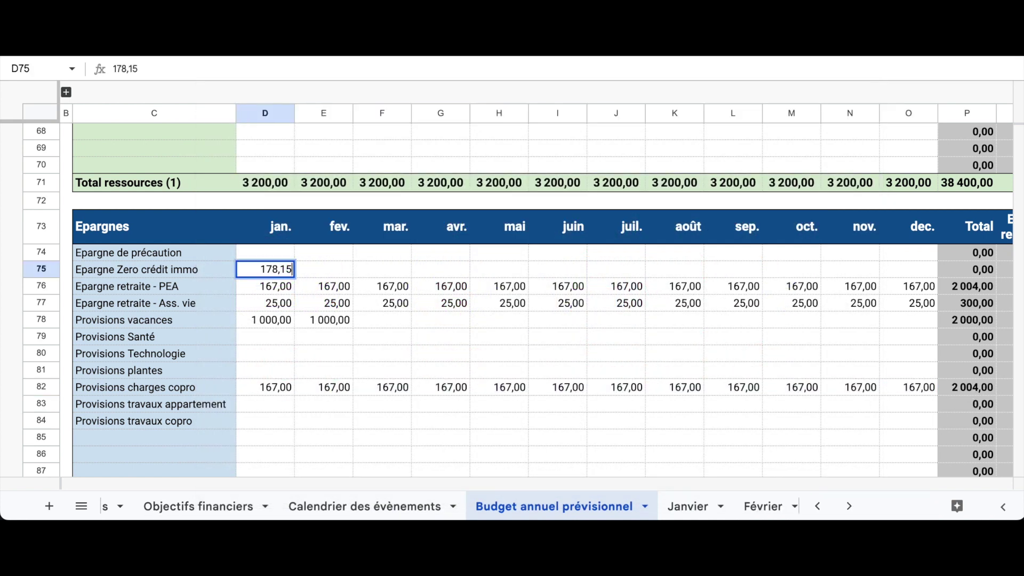
pyautogui.press('Tab')
pyautogui.write('404,48')
pyautogui.press('Tab')
pyautogui.write('1 424,48')
pyautogui.press('Tab')
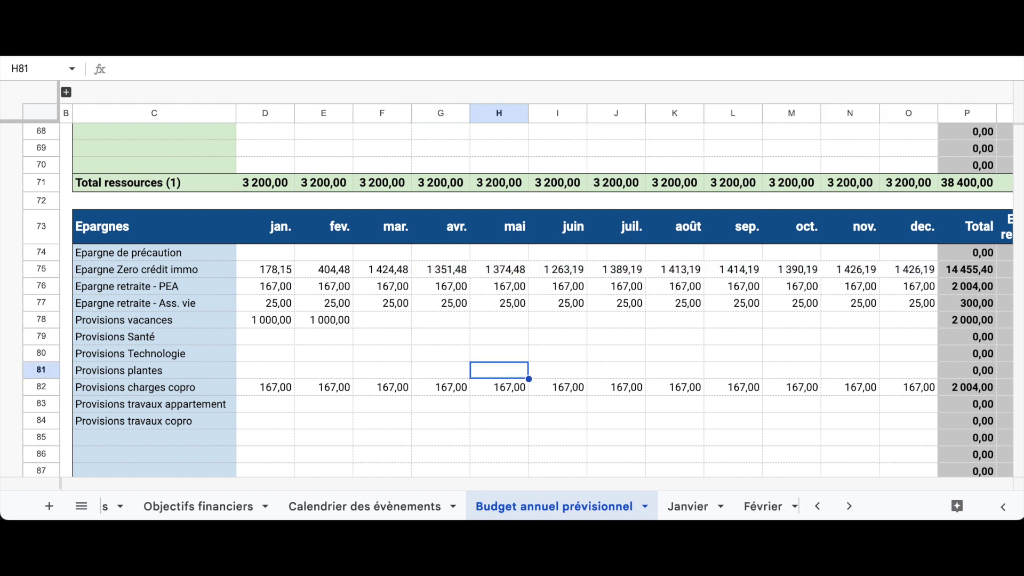
# - In the Dépenses fixes table, set Crédit immobilier to 869 for January and 868 for February, copying the February amount to March and April
pyautogui.scroll(-15, 532, 362)
pyautogui.click(285, 254)
pyautogui.write('869')
pyautogui.press('Tab')
pyautogui.write('868')
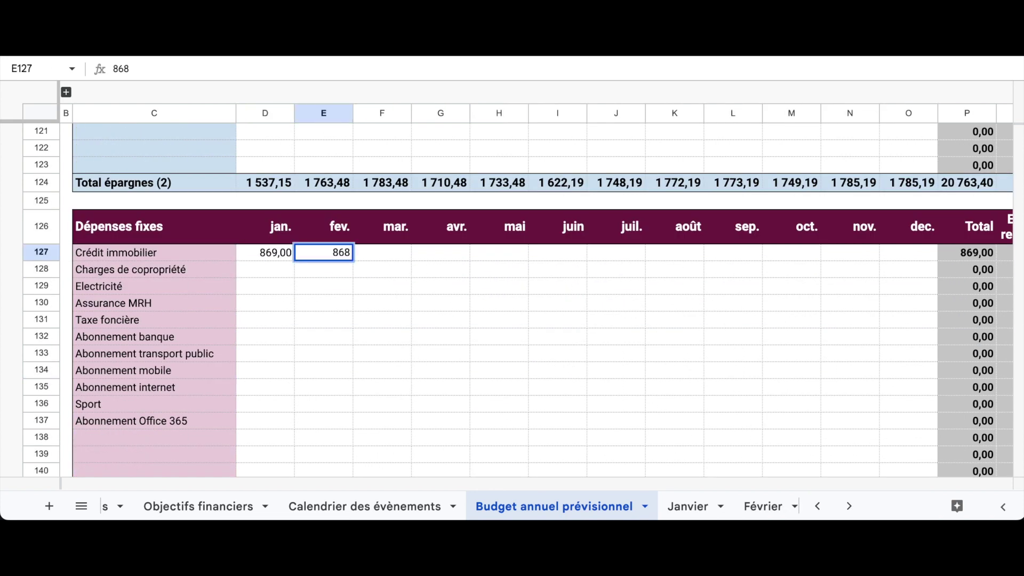
pyautogui.press('Tab')
pyautogui.press('Left')
pyautogui.press('super+c')
pyautogui.press('Right')
pyautogui.hotkey('shift', 'Right')
pyautogui.press('super+v')
# - Set Crédit immobilier to 868 for May and 867 for June through August
pyautogui.press('Right')
pyautogui.press('Right')
pyautogui.write('867')
pyautogui.press('Tab')
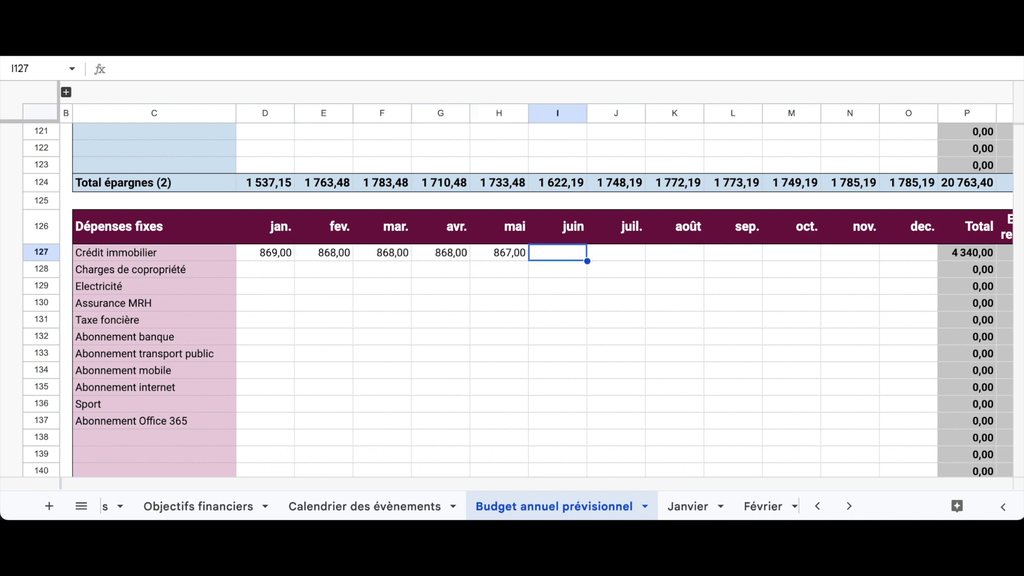
pyautogui.hotkey('shift', 'Right')
pyautogui.hotkey('shift', 'Right')
pyautogui.press('super+v')
pyautogui.press('Left')
pyautogui.write('868')
pyautogui.press('Tab')
# - Set Crédit immobilier to 866 for September and copy it to October, November and December
pyautogui.press('Right')
pyautogui.press('Right')
pyautogui.press('Right')
pyautogui.click(733, 253)
pyautogui.press('super+c')
pyautogui.moveTo(791, 253); pyautogui.dragTo(909, 253)
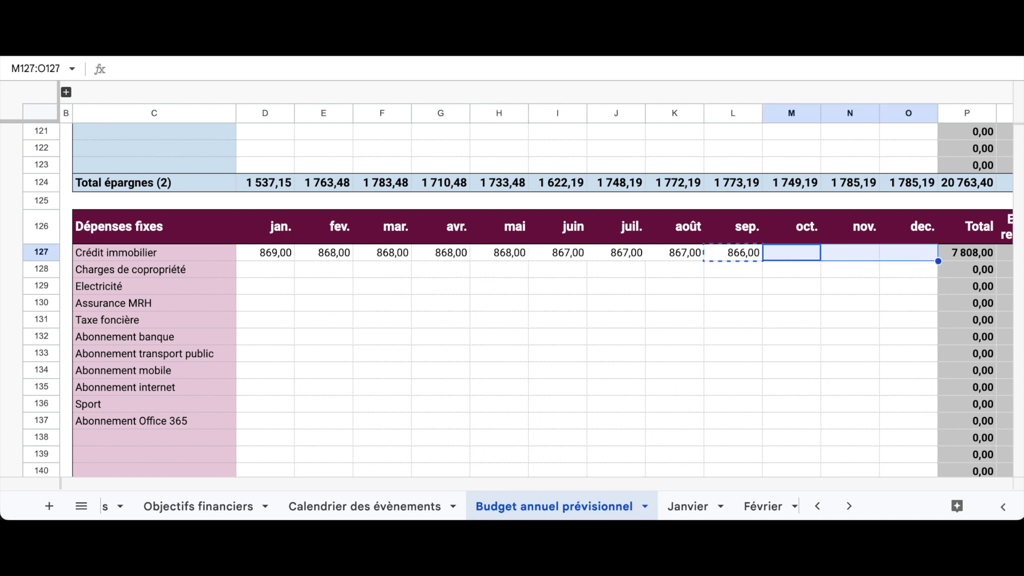
pyautogui.press('super+v')
# - Enter 38,21 as the January Electricité expense and copy it to February through May
pyautogui.click(262, 289)
pyautogui.write('38,21')
pyautogui.press('Return')
pyautogui.press('Up')
pyautogui.press('super+c')
pyautogui.press('Right')
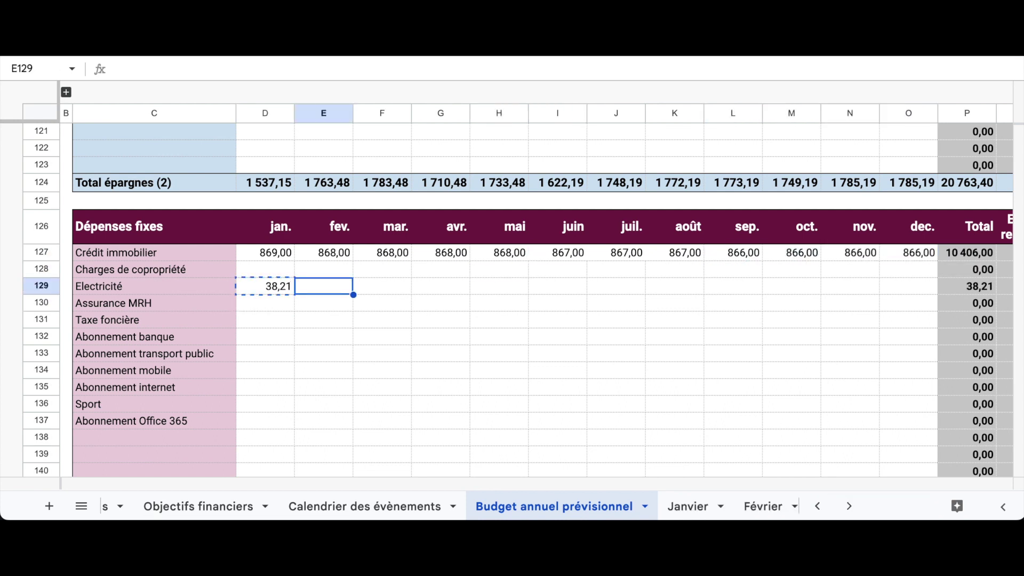
pyautogui.hotkey('shift', 'Right')
pyautogui.hotkey('shift', 'Right')
pyautogui.hotkey('shift', 'Right')
pyautogui.press('super+v')
# - Set Electricité to 200 for June and 50 for July, copying the July amount to August through December
pyautogui.press('Right')
pyautogui.press('Right')
pyautogui.press('Right')
pyautogui.press('Right')
pyautogui.write('200')
pyautogui.press('Right')
pyautogui.press('super+c')
pyautogui.press('Right')
pyautogui.hotkey('shift', 'Right')
pyautogui.hotkey('shift', 'Right')
pyautogui.hotkey('shift', 'Right')
pyautogui.hotkey('shift', 'Right')
pyautogui.press('super+v')
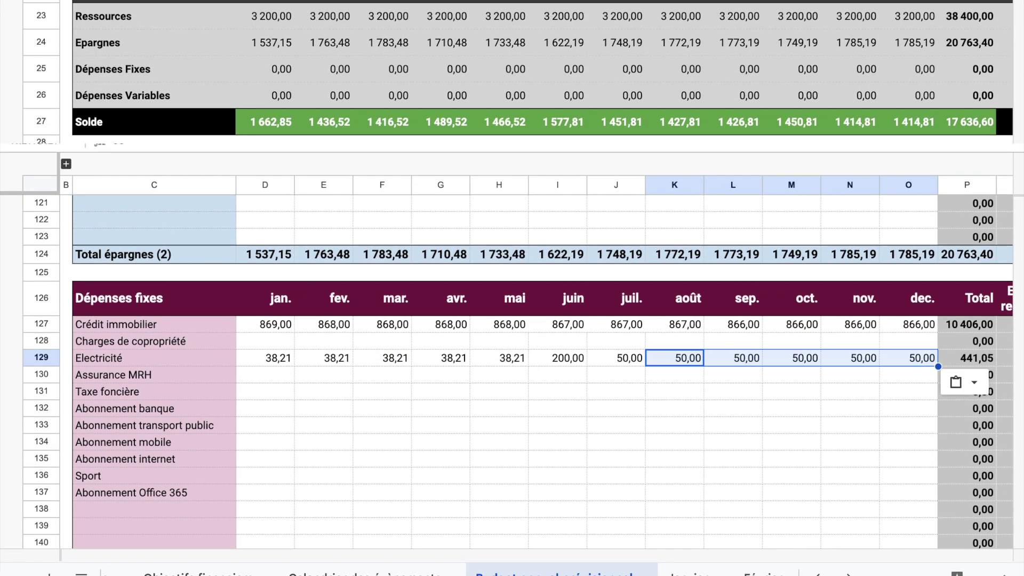
# - Enter 16,54 as the January Assurance MRH expense and copy it to the following months through May
pyautogui.click(257, 306)
pyautogui.write('16,54')
pyautogui.press('Return')
pyautogui.press('Up')
pyautogui.press('super+c')
pyautogui.press('Right')
pyautogui.hotkey('shift', 'Right')
pyautogui.press('super+v')
# - Set Assurance MRH to 17,04 for June and copy it to July through December
pyautogui.press('Right')
pyautogui.write('17')
pyautogui.press('Up')
pyautogui.press('super+c')
pyautogui.press('Right')
pyautogui.hotkey('shift', 'Right')
pyautogui.hotkey('shift', 'Right')
pyautogui.hotkey('shift', 'Right')
pyautogui.hotkey('shift', 'Right')
pyautogui.hotkey('shift', 'Right')
pyautogui.press('super+v')
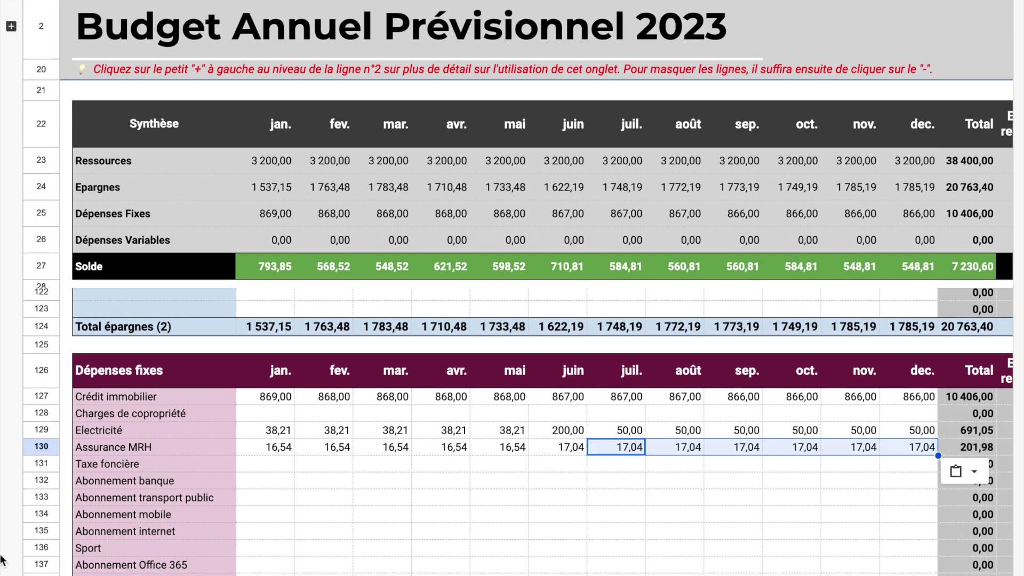
# - Enter 62 as the January Taxe foncière expense and copy it to February through October
pyautogui.click(264, 464)
pyautogui.write('62')
pyautogui.press('Return')
pyautogui.press('Up')
pyautogui.press('super+c')
pyautogui.press('Right')
pyautogui.hotkey('shift', 'Right')
pyautogui.hotkey('shift', 'Right')
pyautogui.hotkey('shift', 'Right')
pyautogui.hotkey('shift', 'Right')
pyautogui.hotkey('shift', 'Right')
pyautogui.hotkey('shift', 'Right')
pyautogui.hotkey('shift', 'Right')
pyautogui.hotkey('shift', 'Right')
pyautogui.press('super+v')
# - Set the Abonnement banque expense to 48 for January and 24 for April, July and October
pyautogui.click(264, 481)
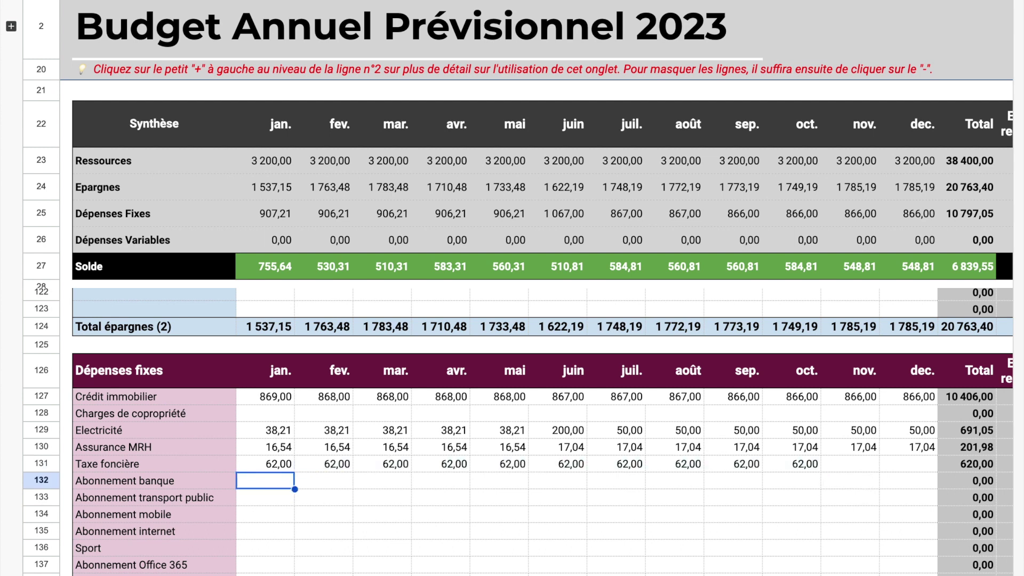
pyautogui.press('Right')
pyautogui.press('Right')
pyautogui.write('24')
pyautogui.press('Right')
pyautogui.press('Right')
pyautogui.write('24')
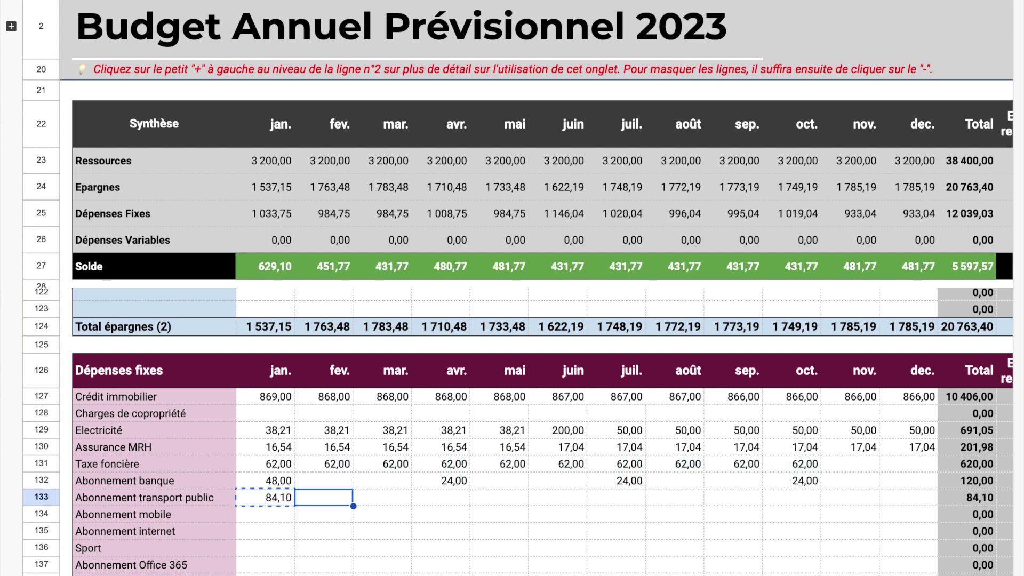
# - Copy the January Abonnement transport public amount of 84,10 to February through December
pyautogui.hotkey('shift', 'Right')
pyautogui.hotkey('shift', 'Right')
pyautogui.hotkey('shift', 'Right')
pyautogui.hotkey('shift', 'Right')
pyautogui.hotkey('shift', 'Right')
pyautogui.hotkey('shift', 'Right')
pyautogui.hotkey('shift', 'Right')
pyautogui.hotkey('shift', 'Right')
pyautogui.hotkey('shift', 'Right')
pyautogui.hotkey('shift', 'Right')
pyautogui.press('super+v')
# - Set Abonnement mobile to 5 for January and 5,69 for February, copying the February amount to March through December
pyautogui.click(256, 516)
pyautogui.write('5')
pyautogui.press('Right')
pyautogui.write('5')
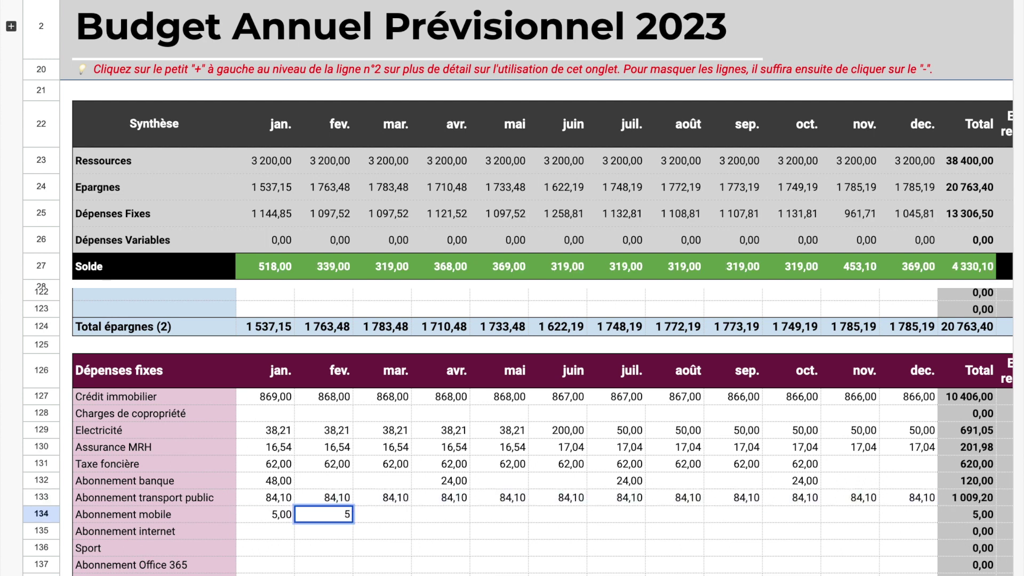
pyautogui.press('Up')
pyautogui.press('Right')
pyautogui.press('super+c')
pyautogui.hotkey('shift', 'Right')
pyautogui.hotkey('shift', 'Right')
pyautogui.hotkey('shift', 'Right')
pyautogui.hotkey('shift', 'Right')
pyautogui.hotkey('shift', 'Right')
pyautogui.hotkey('shift', 'Right')
pyautogui.hotkey('shift', 'Right')
pyautogui.hotkey('shift', 'Right')
pyautogui.hotkey('shift', 'Right')
pyautogui.hotkey('shift', 'Right')
pyautogui.press('super+v')
# - Set Abonnement internet to 22 for January and 22,98 for February, copying the February amount to March through December
pyautogui.press('Down')
pyautogui.press('Left')
pyautogui.write('22')
pyautogui.press('Right')
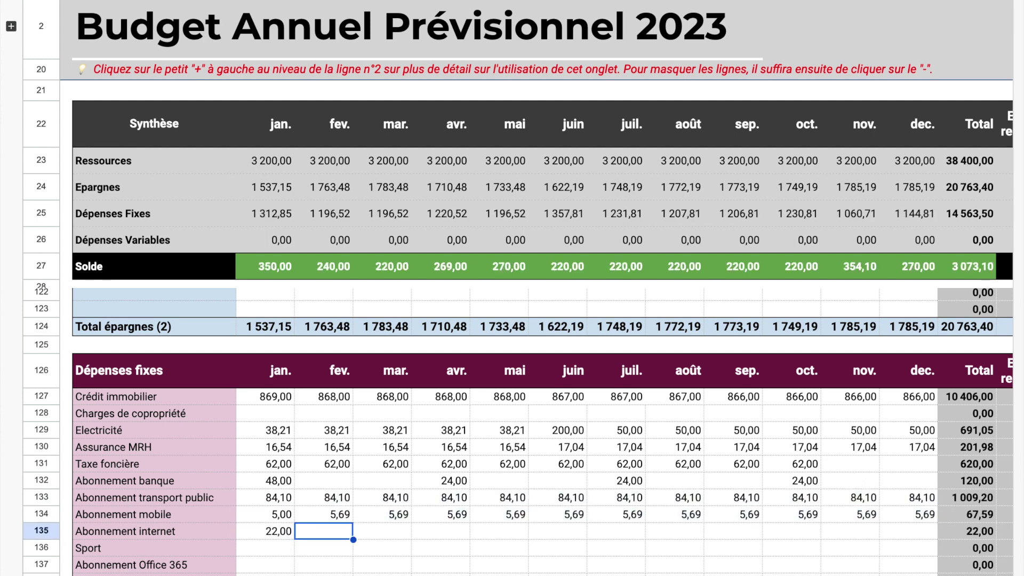
pyautogui.press('Right')
pyautogui.press('super+c')
pyautogui.press('Right')
pyautogui.hotkey('shift', 'Right')
pyautogui.hotkey('shift', 'Right')
pyautogui.hotkey('shift', 'Right')
pyautogui.hotkey('shift', 'Right')
pyautogui.hotkey('shift', 'Right')
pyautogui.hotkey('shift', 'Right')
pyautogui.hotkey('shift', 'Right')
pyautogui.hotkey('shift', 'Right')
pyautogui.hotkey('shift', 'Right')
pyautogui.press('super+v')
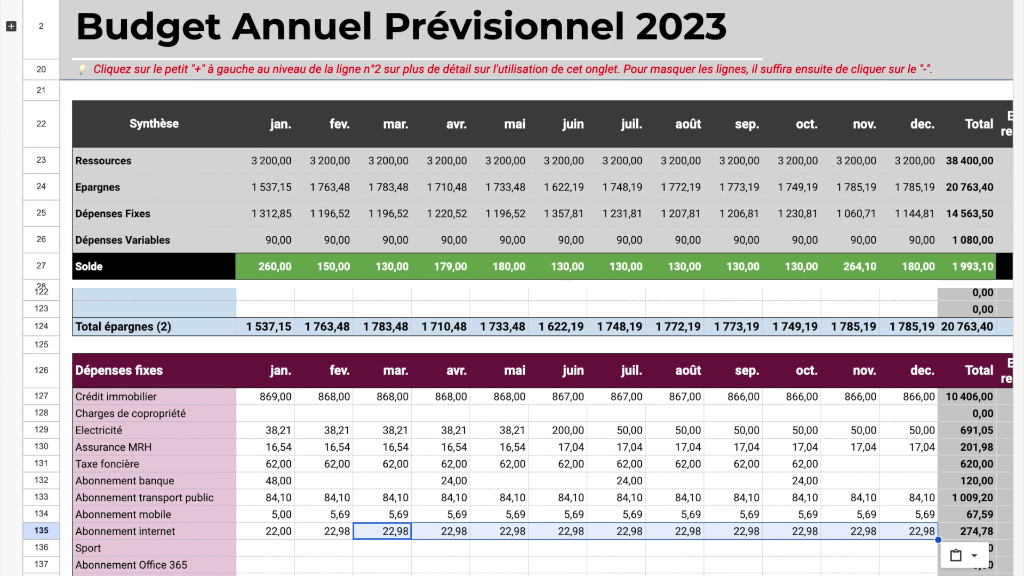
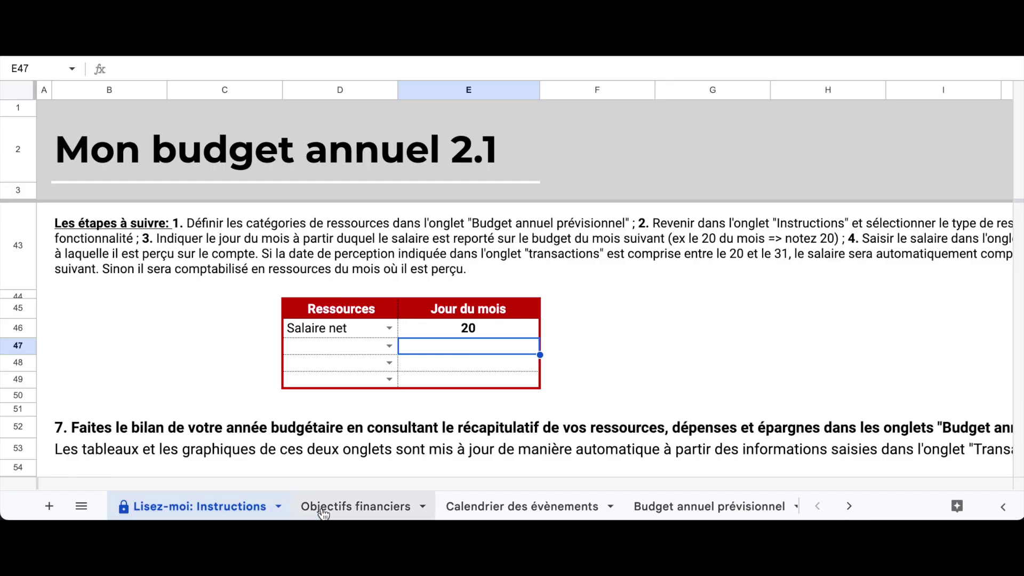
# - Open the Mai budget sheet and check the Solde of the Budget Initial in the Synthèse table
pyautogui.hscroll(6, 324, 513)
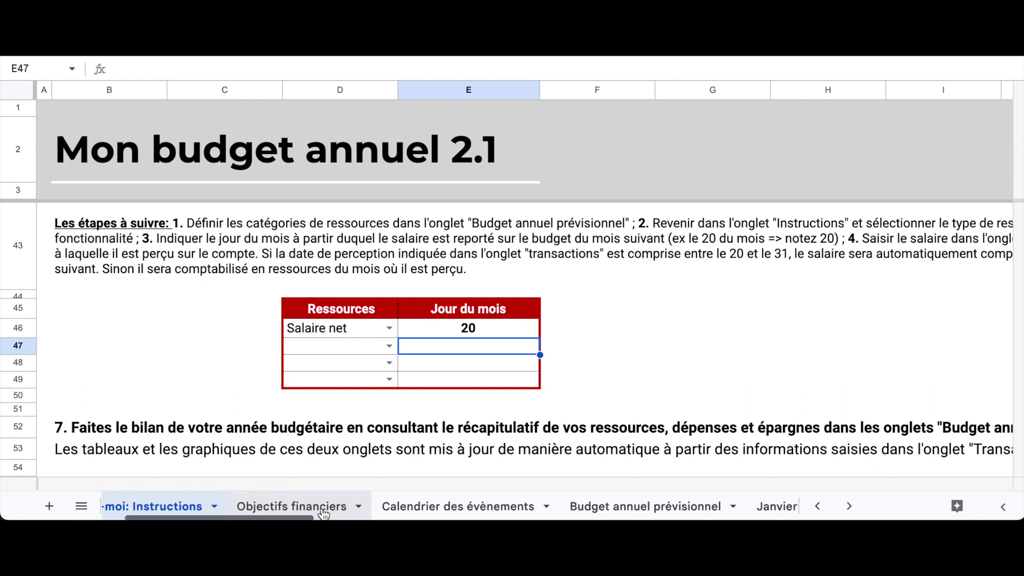
pyautogui.hscroll(5, 324, 513)
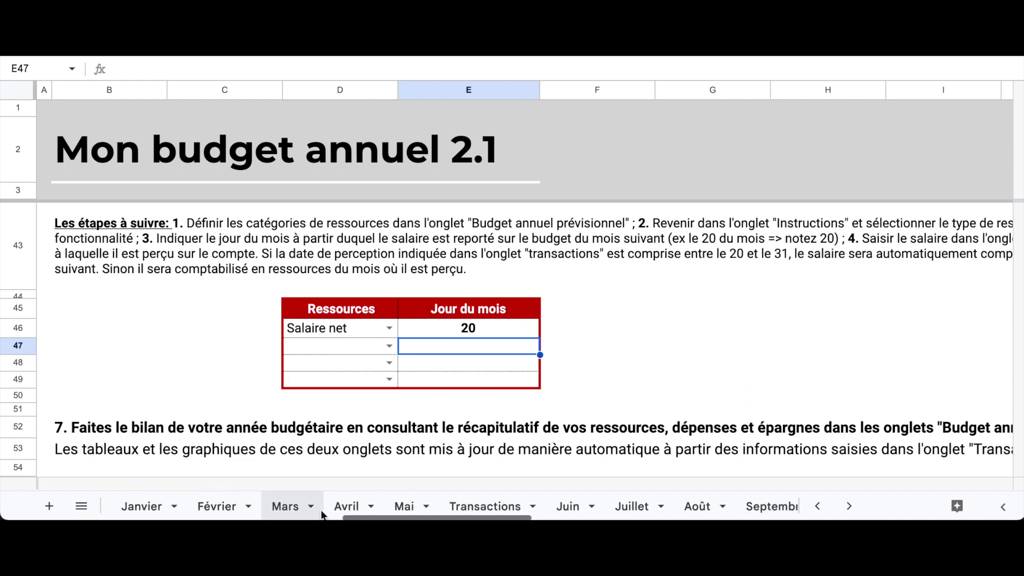
pyautogui.click(402, 507)
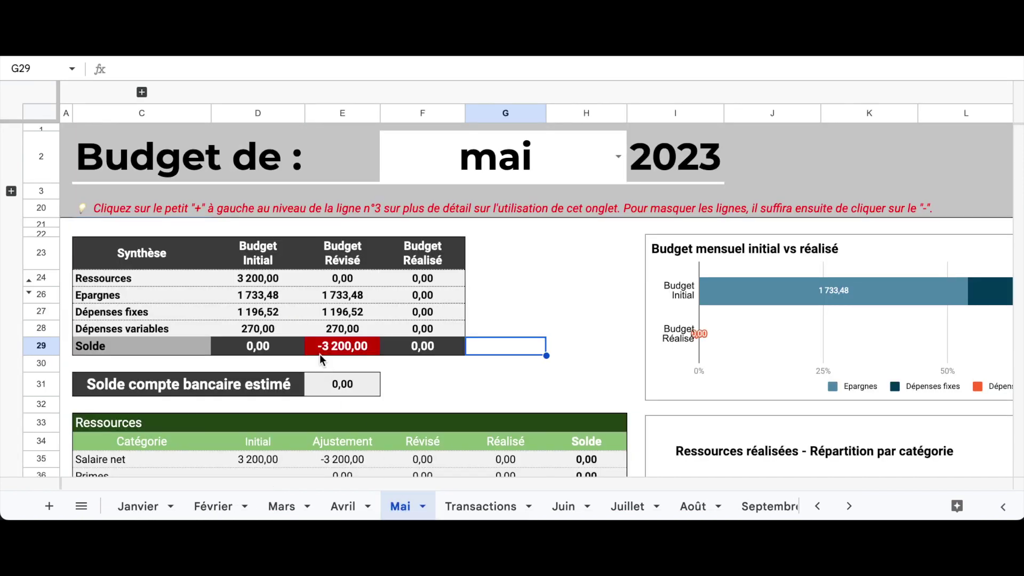
pyautogui.click(271, 347)
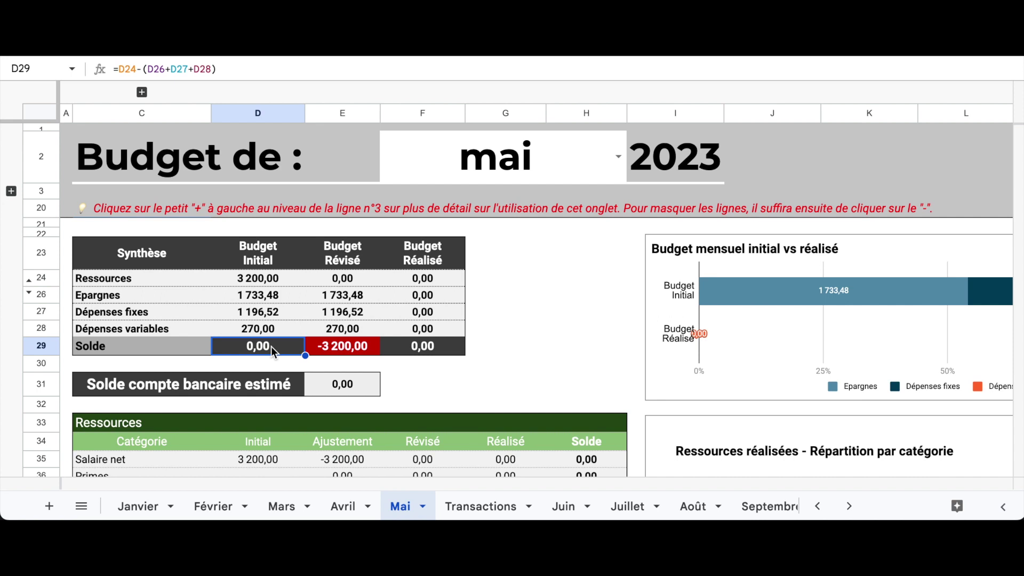
# - In the Transactions sheet, record a transaction dated 28/04/2023 with description SALAIRE NET and amount 3482,31
pyautogui.click(470, 508)
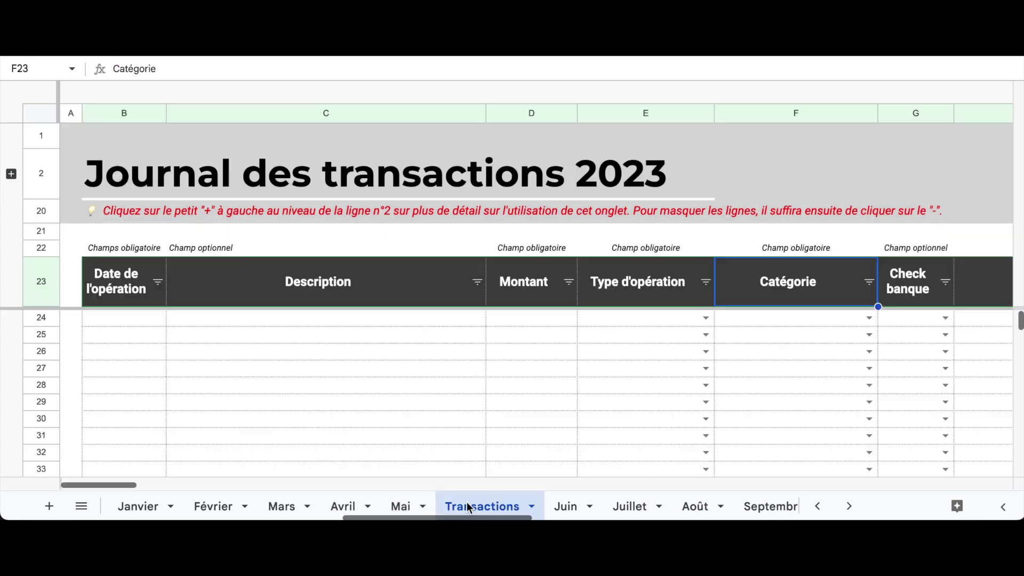
pyautogui.click(123, 319)
pyautogui.write('28/04/2023')
pyautogui.press('Tab')
pyautogui.write('SALAIRE NET')
pyautogui.press('Tab')
pyautogui.write('342')
pyautogui.press('BackSpace')
pyautogui.write('82,31')
# - Classify the SALAIRE NET transaction with operation type Ressources and category Salaire net
pyautogui.click(706, 320)
pyautogui.click(655, 341)
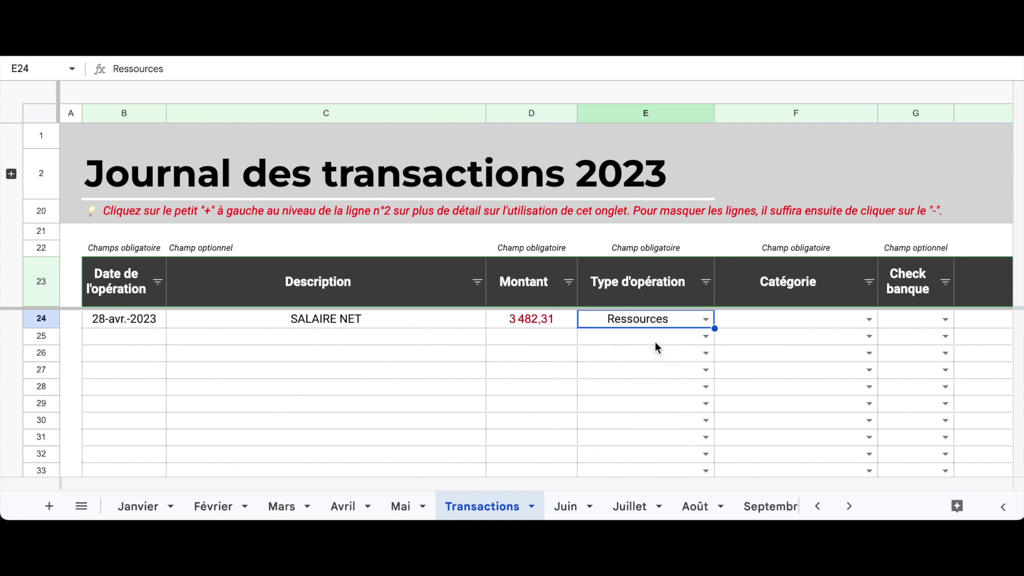
pyautogui.click(870, 320)
pyautogui.click(807, 344)
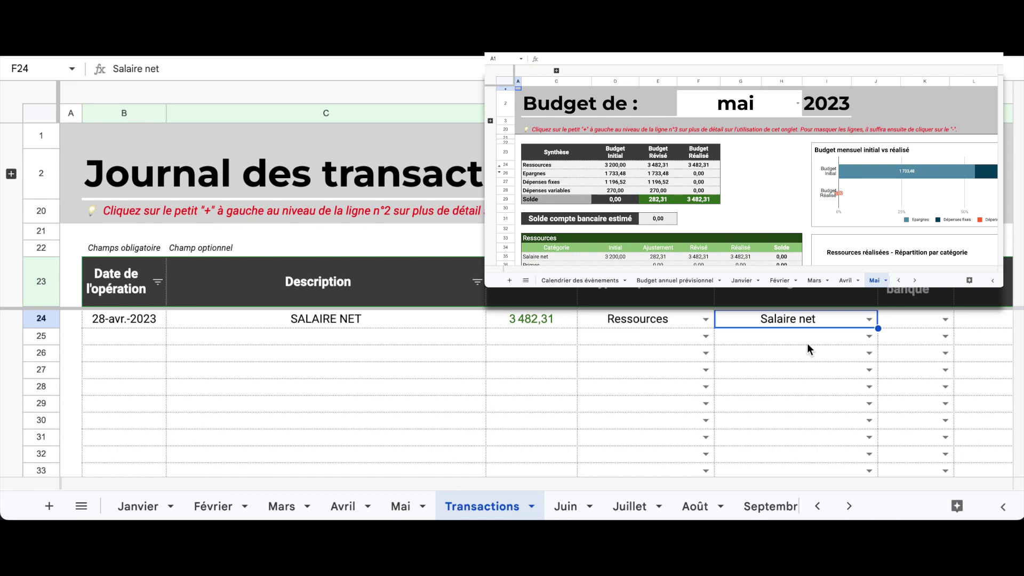
# - Return to the Mai sheet, check the revised Solde, and enter 20 as the Alimentation/Entretien adjustment under Dépenses variables
pyautogui.click(404, 509)
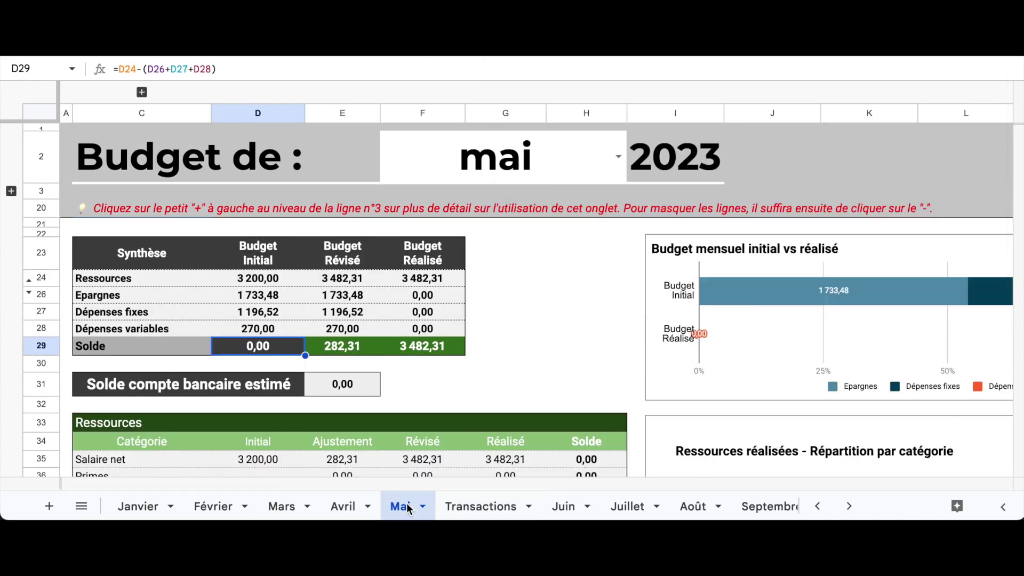
pyautogui.click(356, 350)
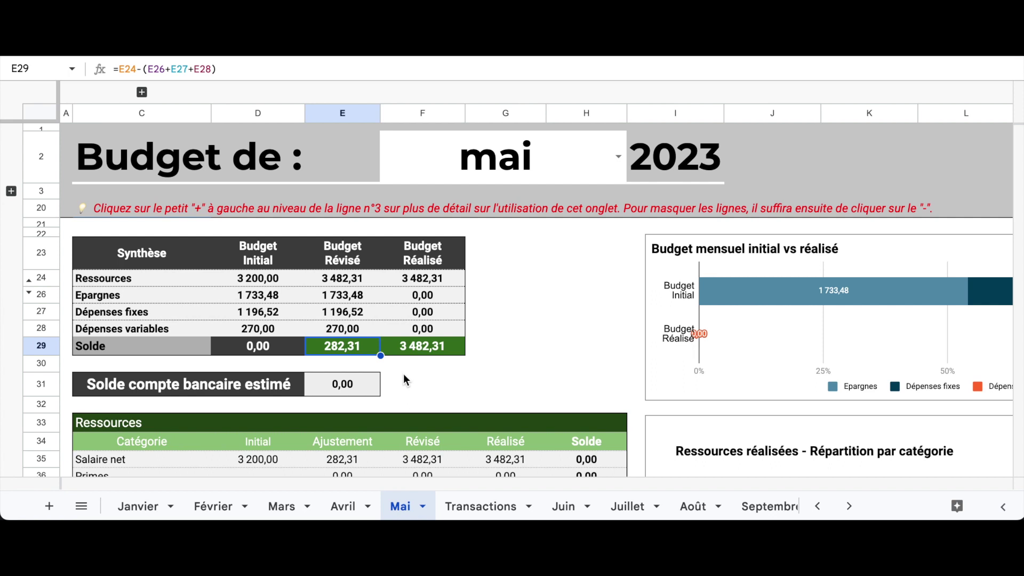
pyautogui.scroll(-10, 404, 376)
pyautogui.scroll(-12, 404, 376)
pyautogui.scroll(-12, 403, 377)
pyautogui.scroll(6, 404, 377)
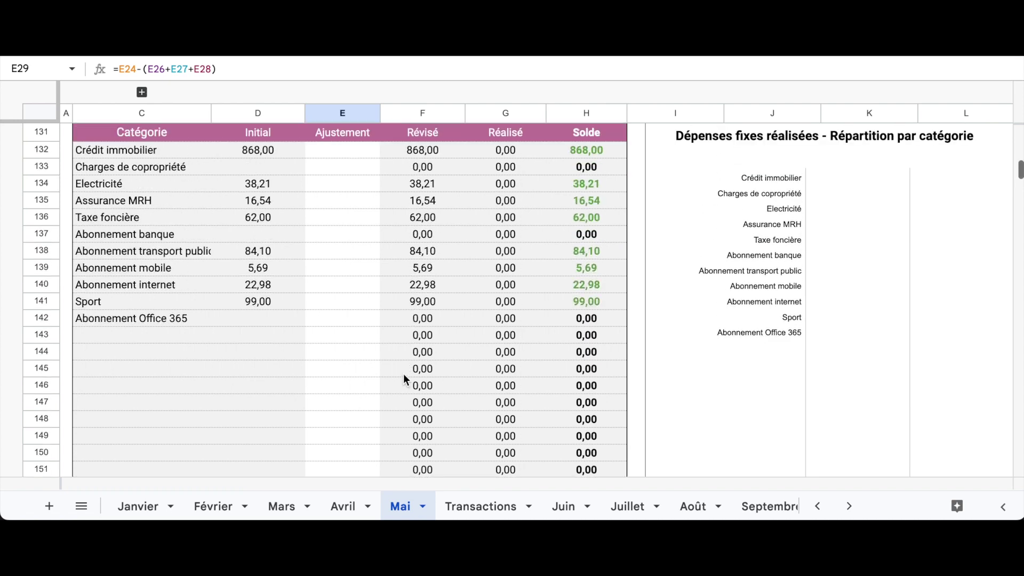
pyautogui.scroll(1, 404, 373)
pyautogui.scroll(-7, 399, 349)
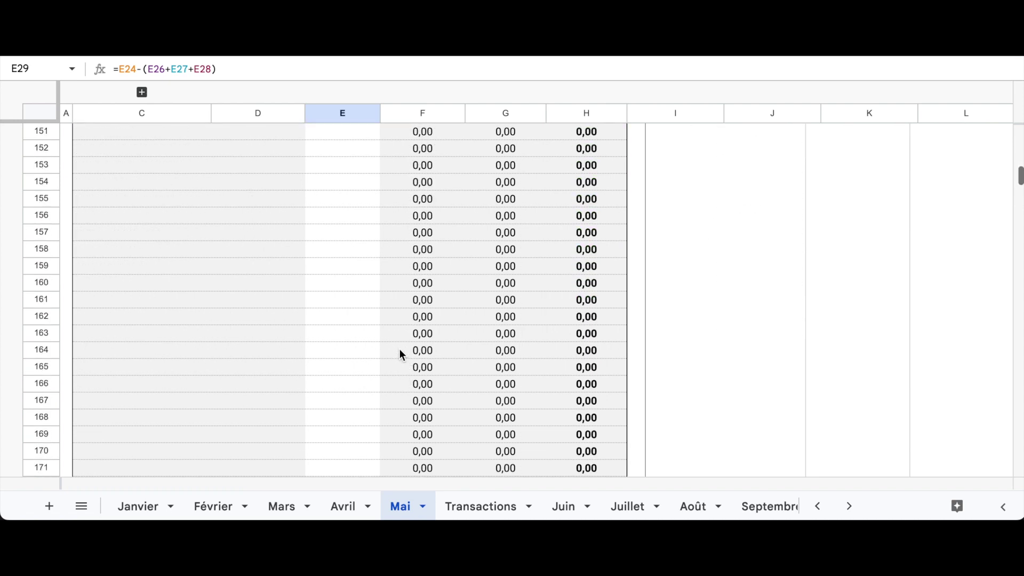
pyautogui.scroll(-7, 400, 349)
pyautogui.click(366, 346)
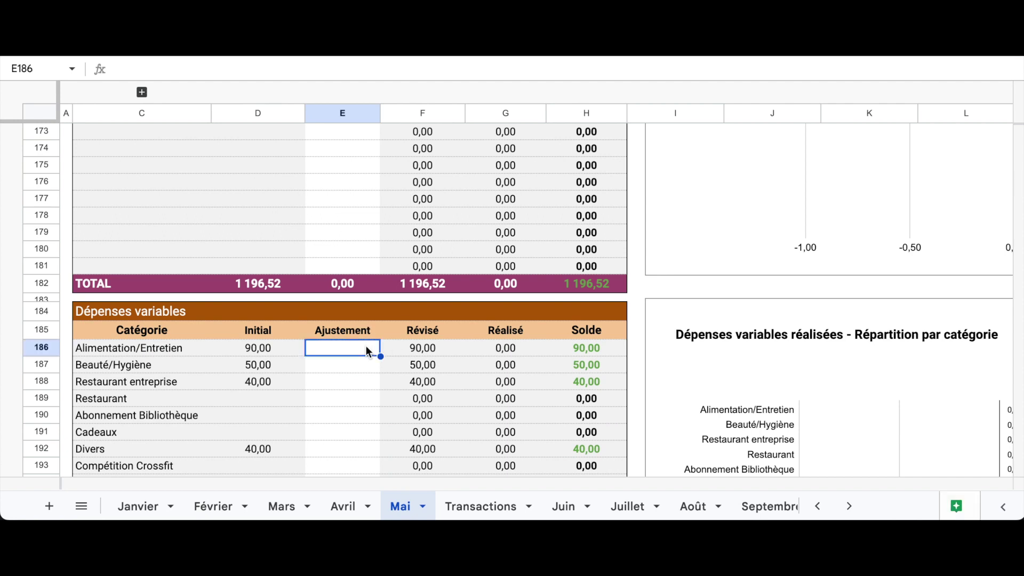
pyautogui.write('20')
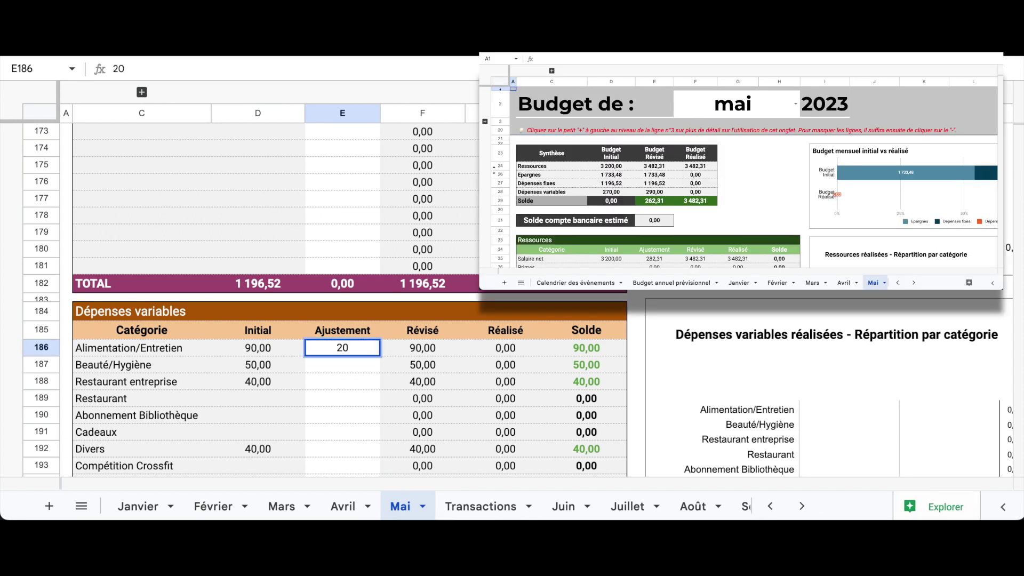
pyautogui.press('Return')
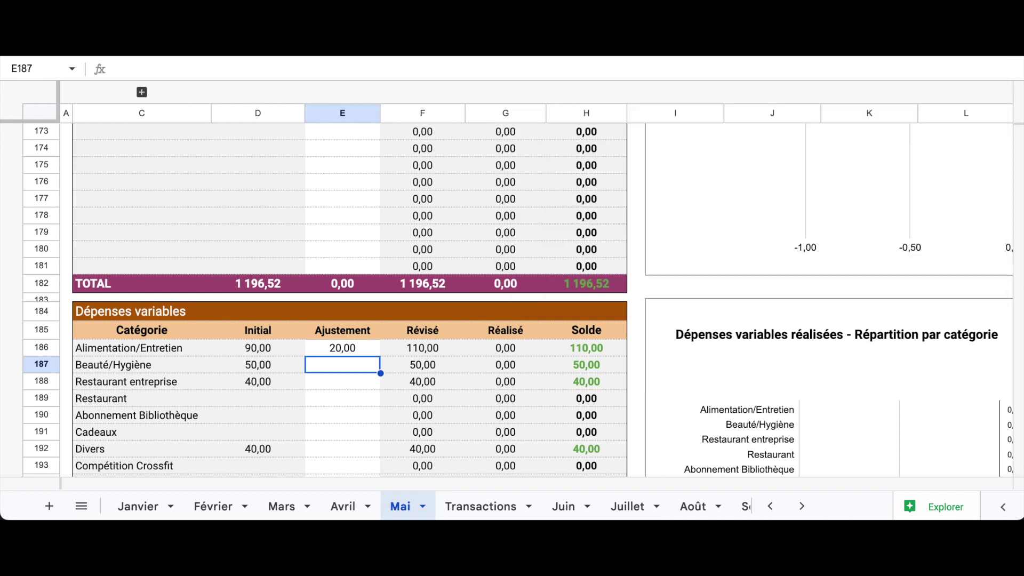
# - Enter 262,31 as the Provisions travaux copro adjustment in the Epargnes section of the Mai sheet
pyautogui.scroll(10, 376, 333)
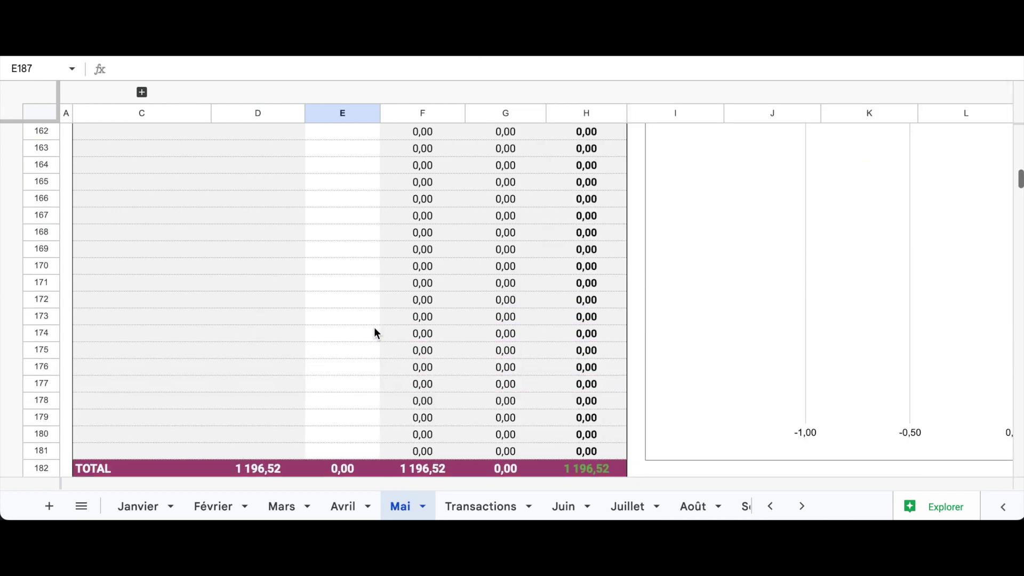
pyautogui.scroll(13, 376, 329)
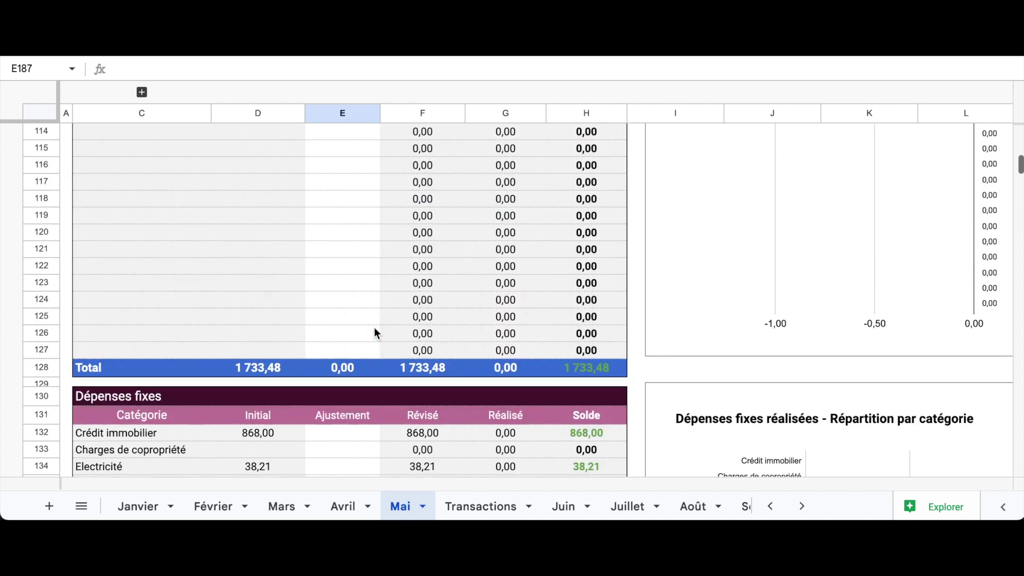
pyautogui.scroll(8, 374, 328)
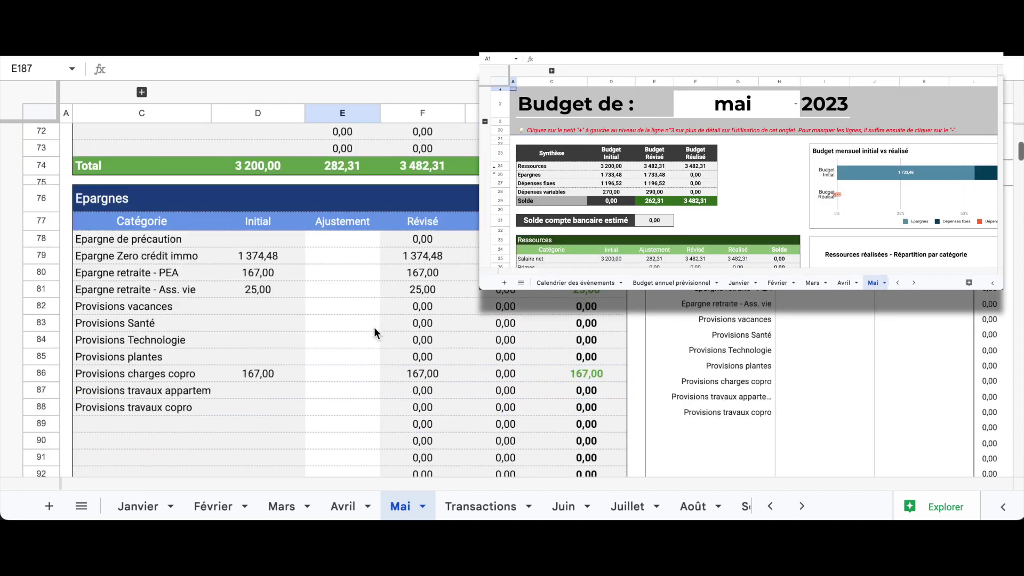
pyautogui.scroll(-2, 373, 328)
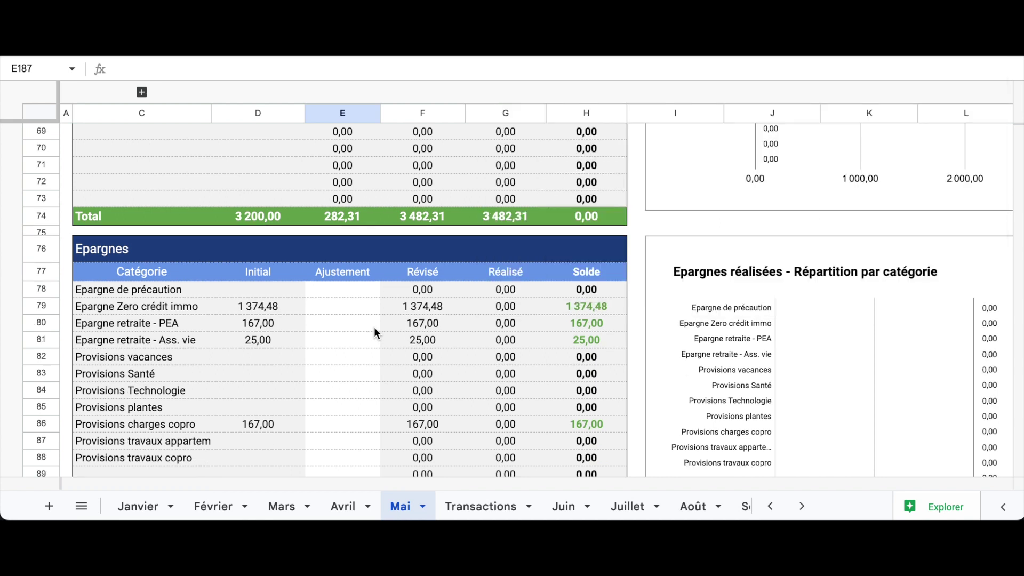
pyautogui.click(352, 423)
pyautogui.scroll(-1, 344, 416)
pyautogui.click(337, 408)
pyautogui.write('262')
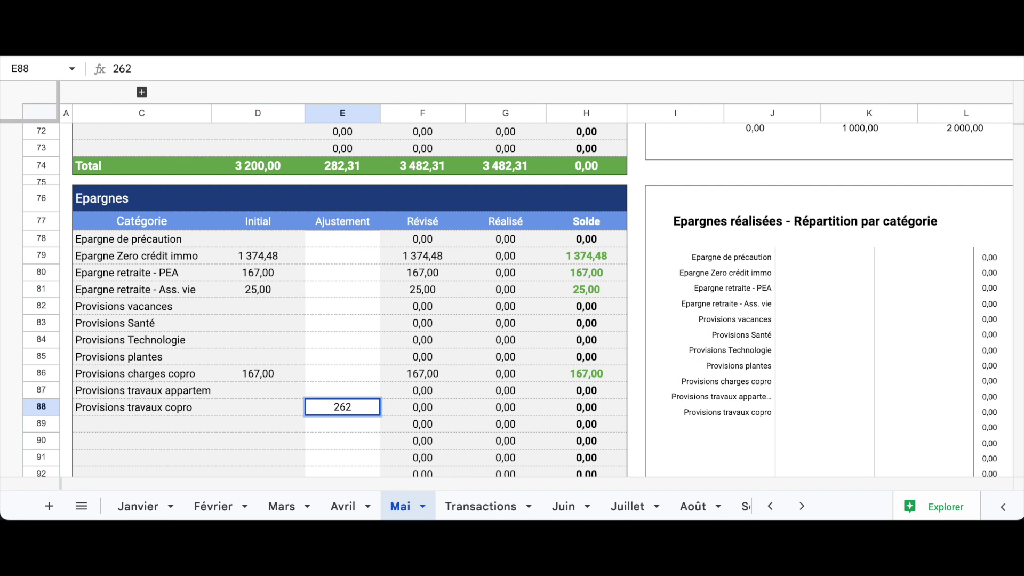
pyautogui.write('?31')
pyautogui.press('BackSpace')
pyautogui.press('BackSpace')
pyautogui.press('BackSpace')
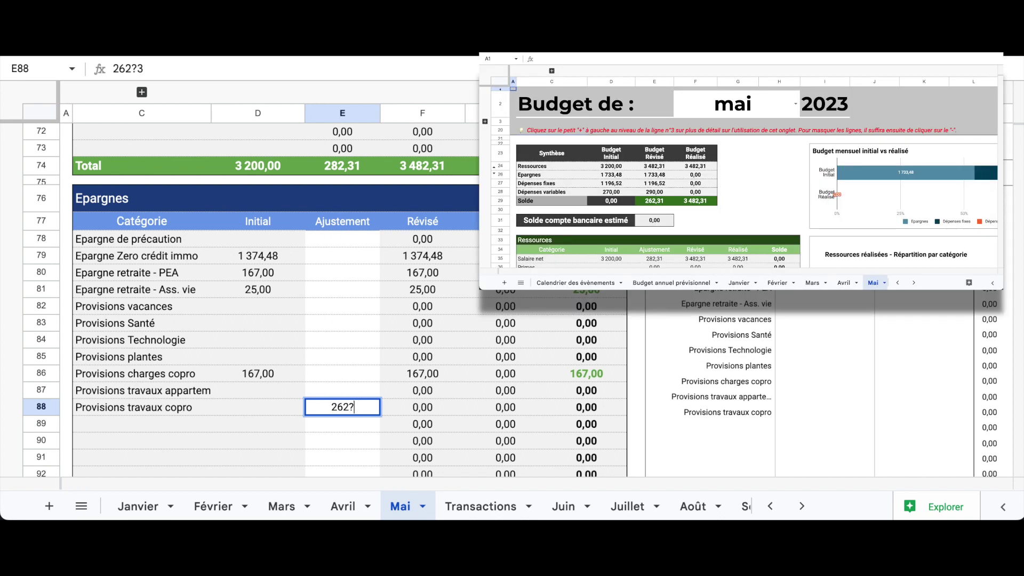
pyautogui.write(',31')
pyautogui.press('Return')
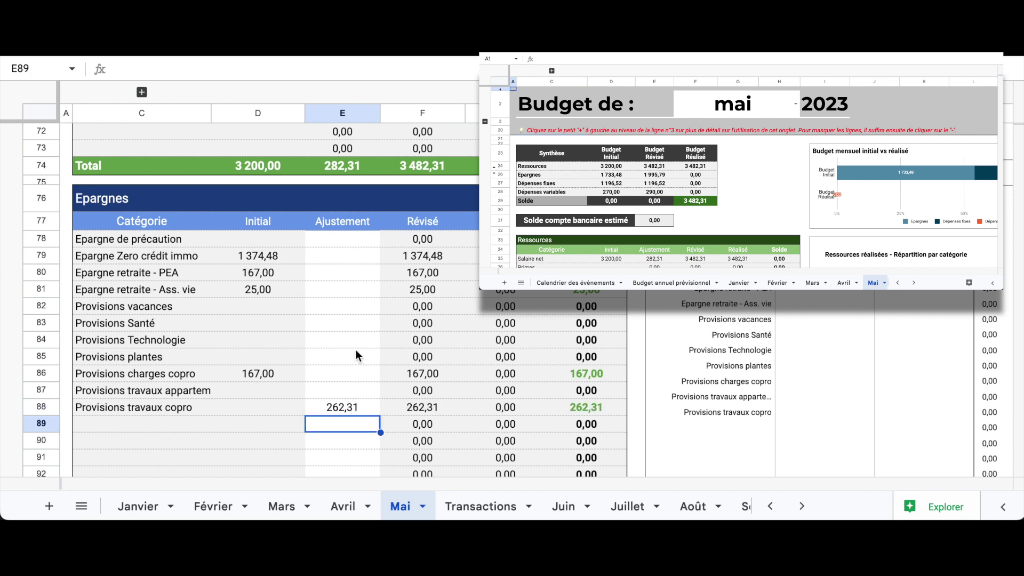
# - Enter -104 as the adjustment for Epargne Zero crédit immo
pyautogui.click(345, 256)
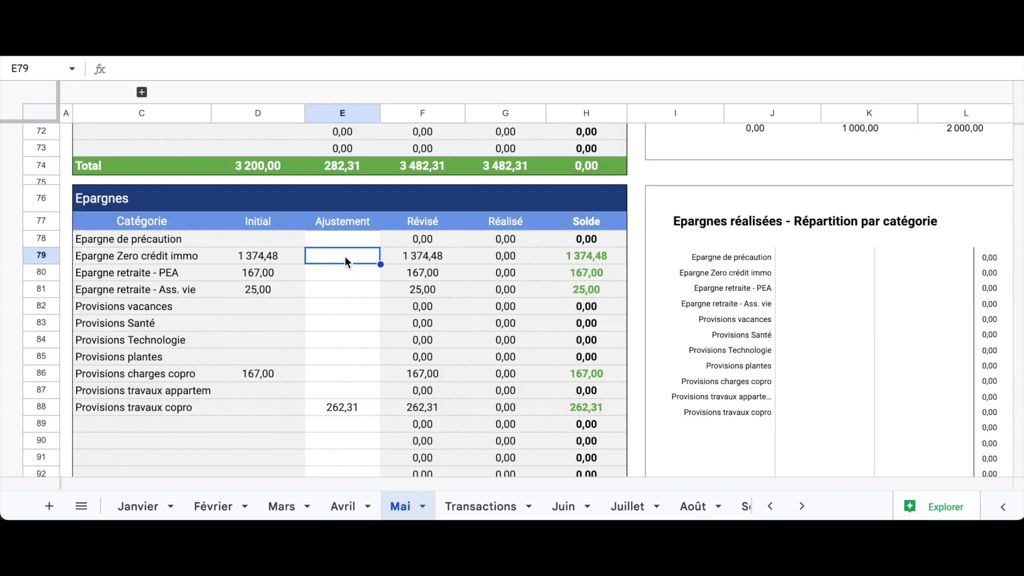
pyautogui.press('Return')
pyautogui.write('-1')
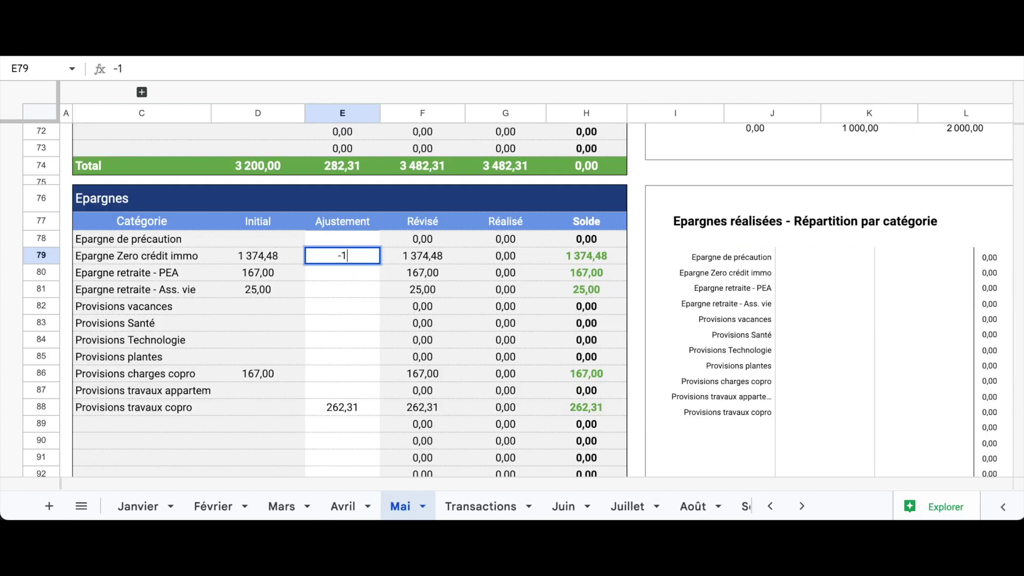
pyautogui.write('04')
pyautogui.press('Return')
# - Change the Provisions travaux copro adjustment to the formula =262,31+104
pyautogui.click(341, 409)
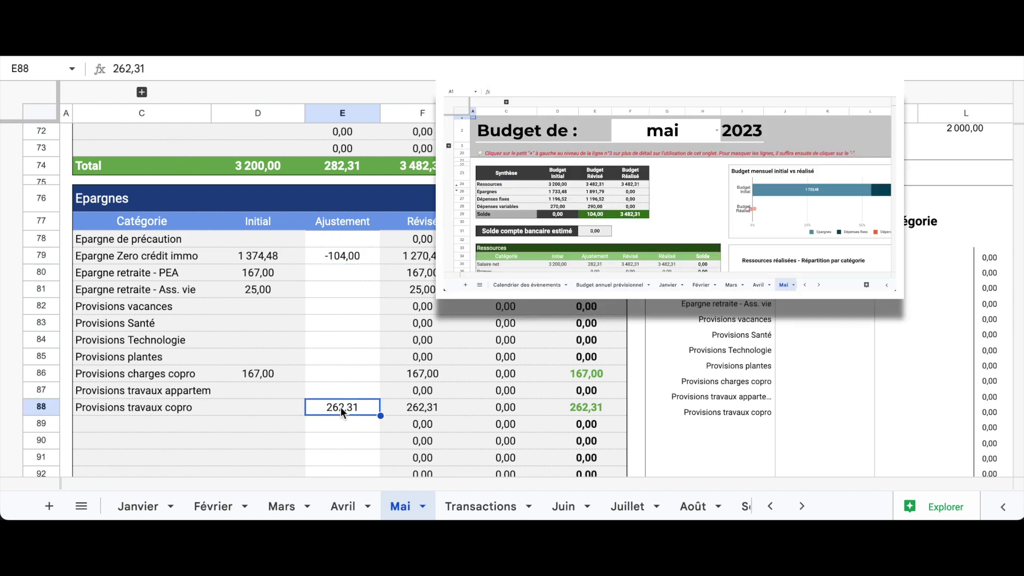
pyautogui.click(113, 68)
pyautogui.write('=')
pyautogui.click(165, 69)
pyautogui.write('+')
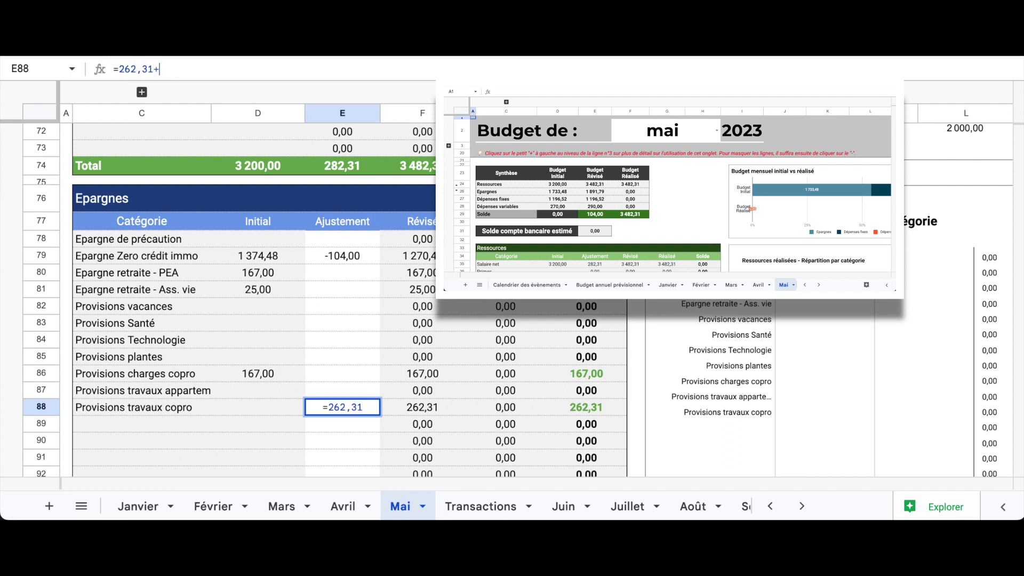
pyautogui.write('104')
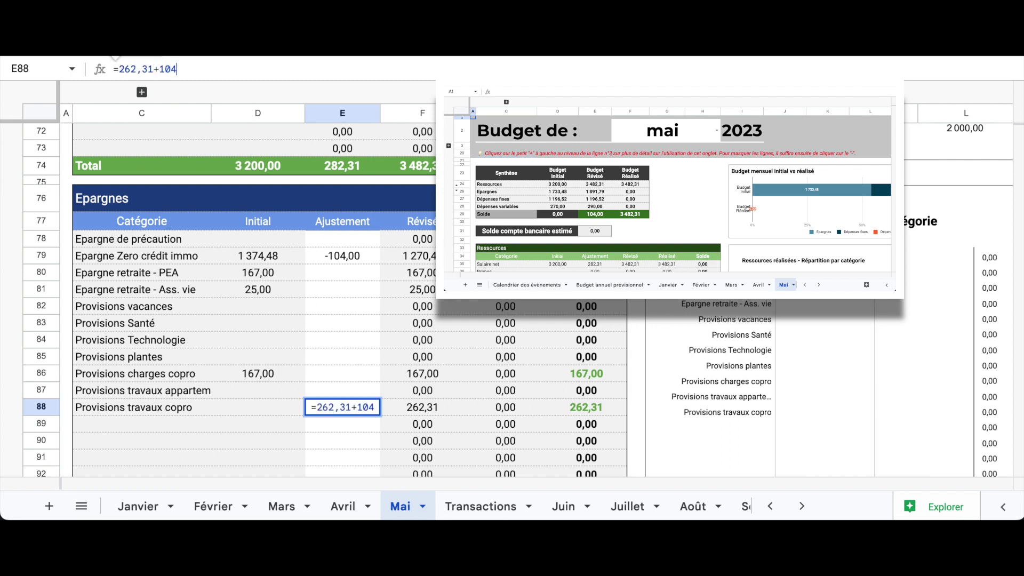
pyautogui.press('Return')
# - Check the May Synthèse table for the revised balance and return to the Epargnes section
pyautogui.scroll(10, 617, 303)
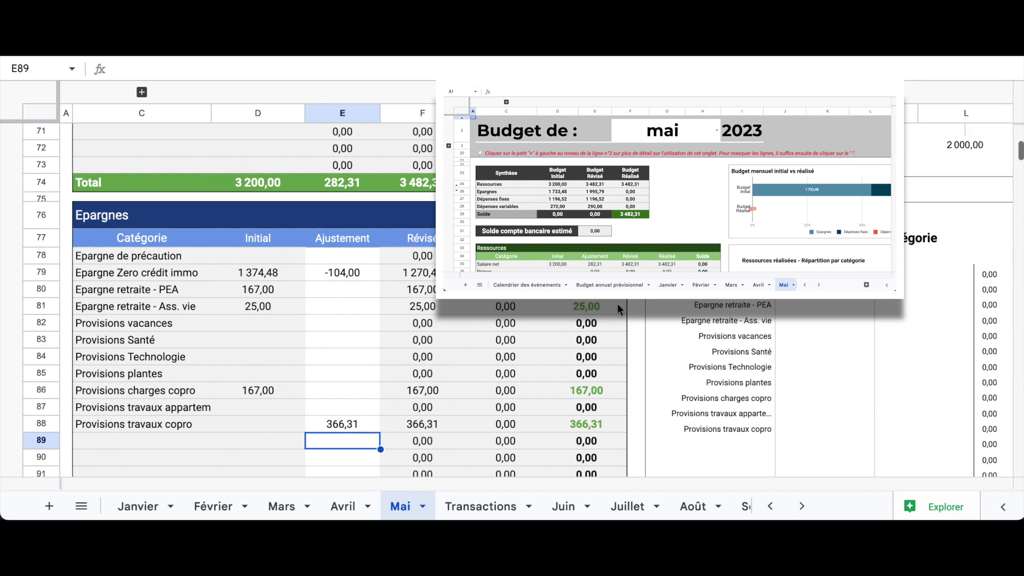
pyautogui.scroll(8, 617, 303)
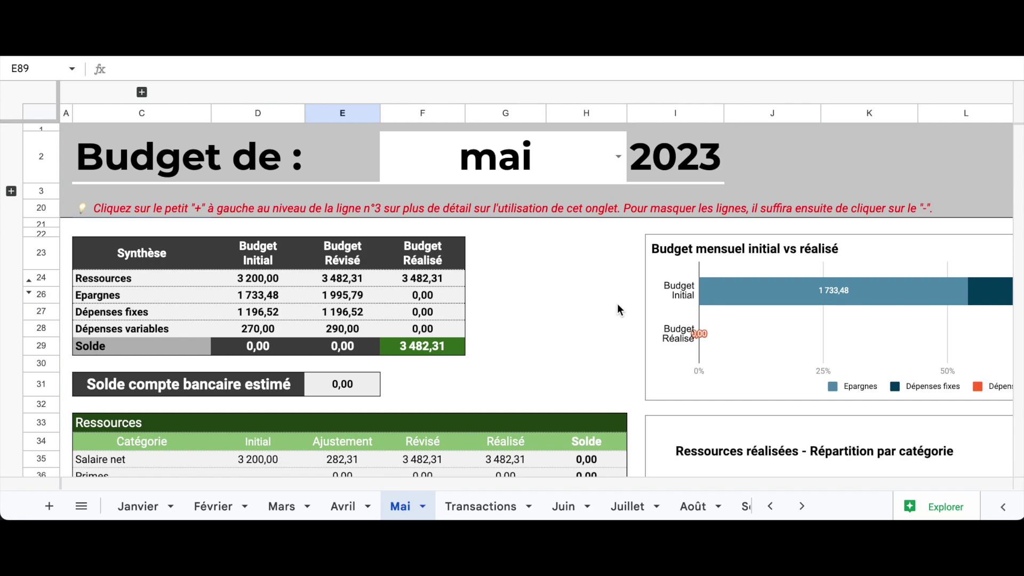
pyautogui.scroll(-8, 617, 303)
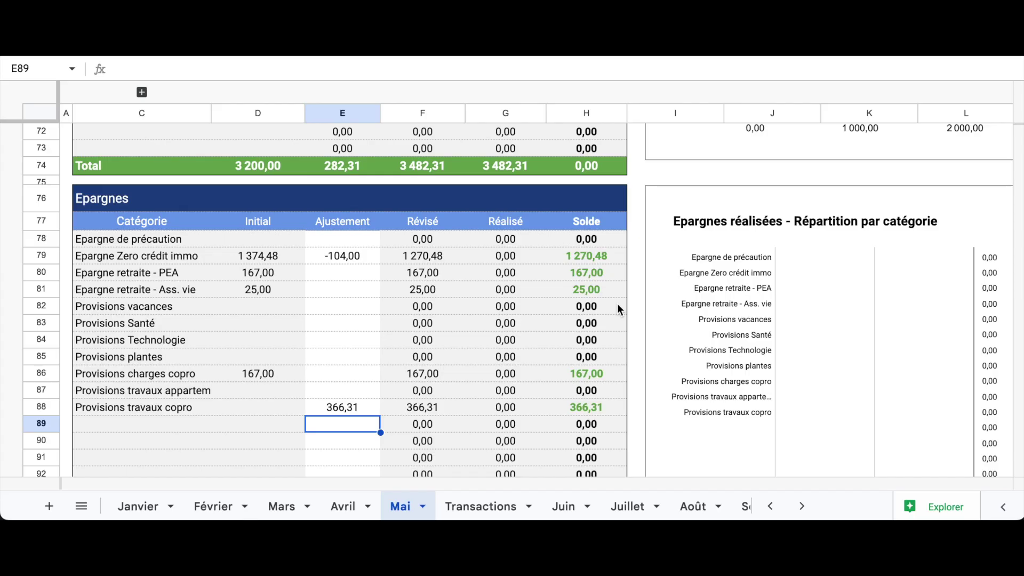
# - Review the May sheet's Synthèse table and its Epargnes, Dépenses fixes and Dépenses variables sections, including the adjustments
pyautogui.scroll(6, 618, 306)
pyautogui.scroll(12, 618, 305)
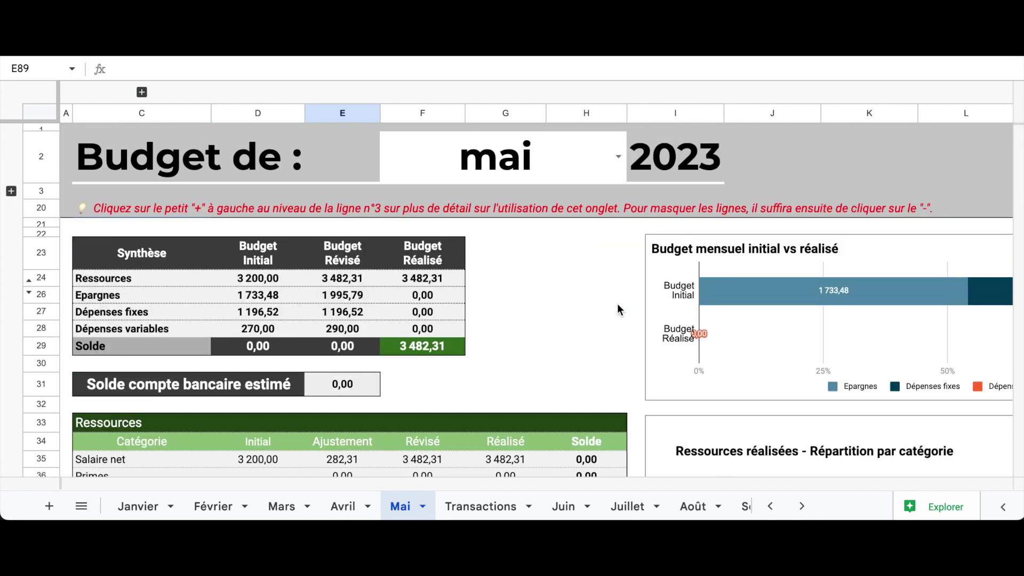
pyautogui.scroll(-10, 618, 305)
pyautogui.scroll(-7, 617, 306)
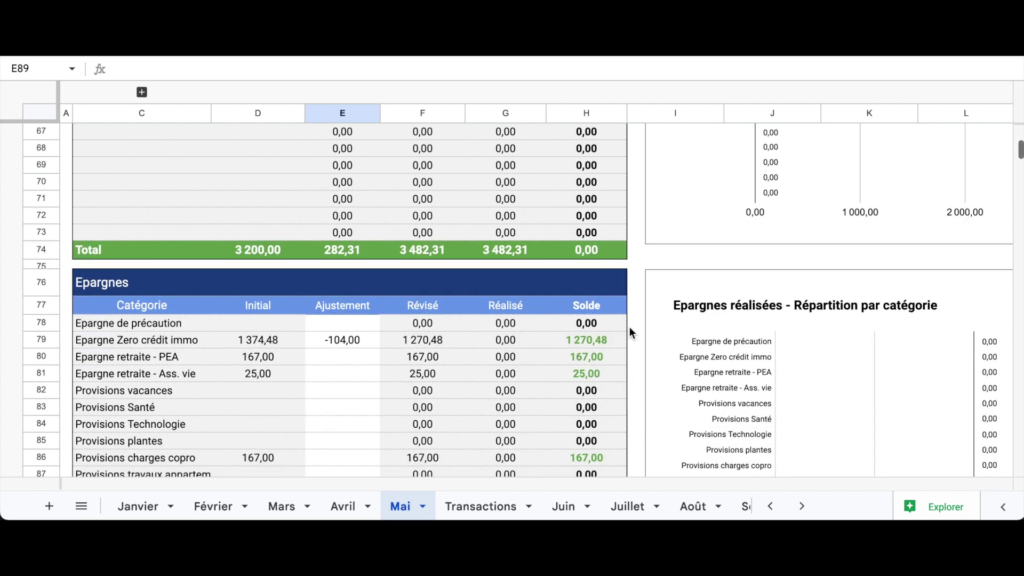
pyautogui.scroll(-5, 630, 331)
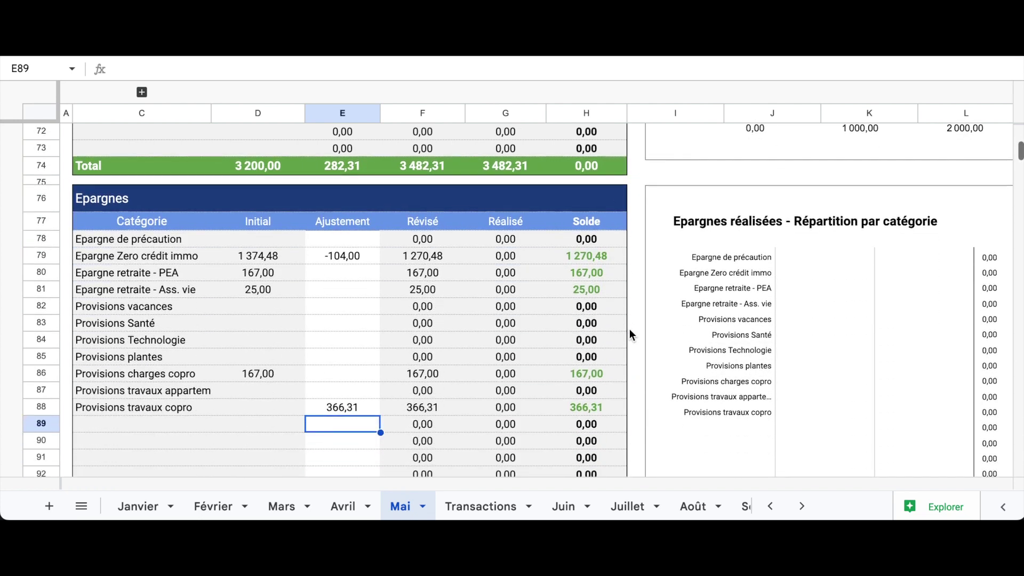
pyautogui.scroll(-12, 630, 331)
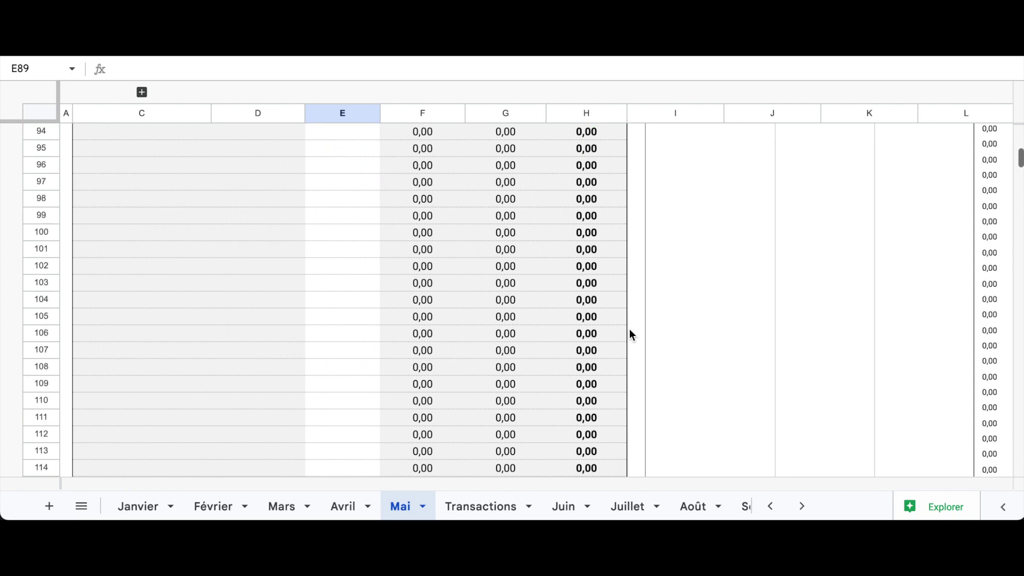
pyautogui.scroll(-5, 631, 334)
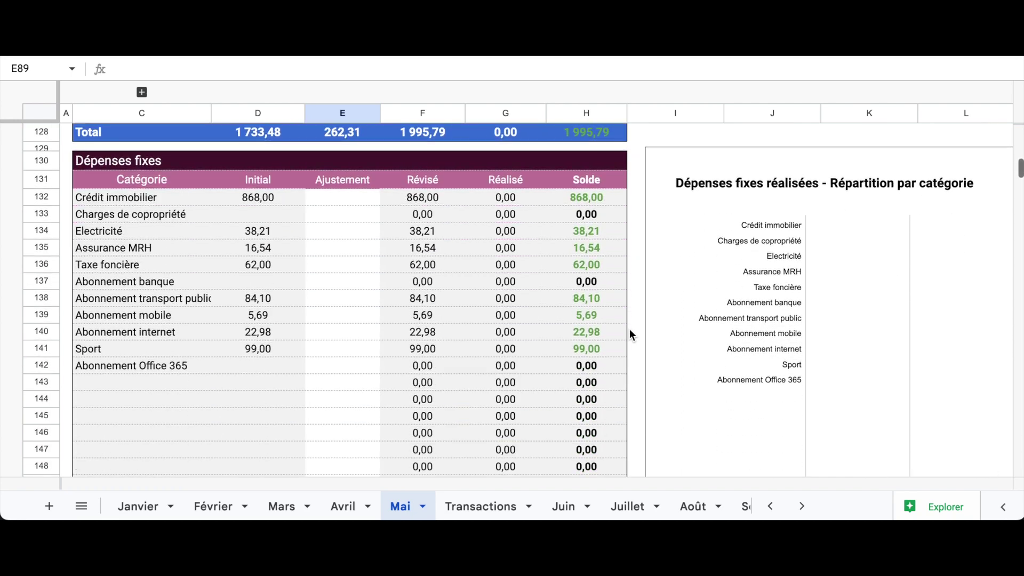
pyautogui.scroll(-5, 631, 334)
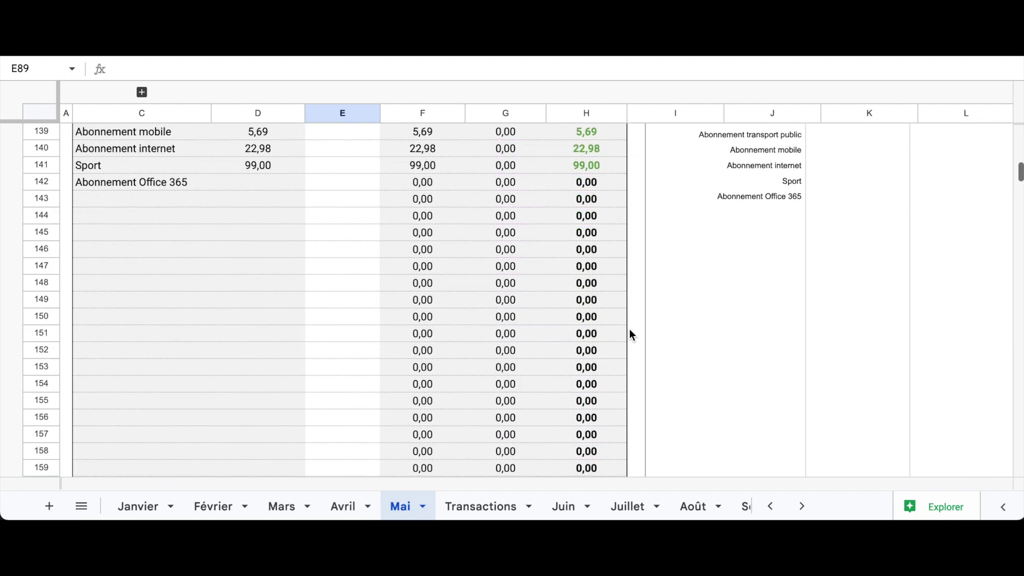
pyautogui.scroll(-9, 630, 330)
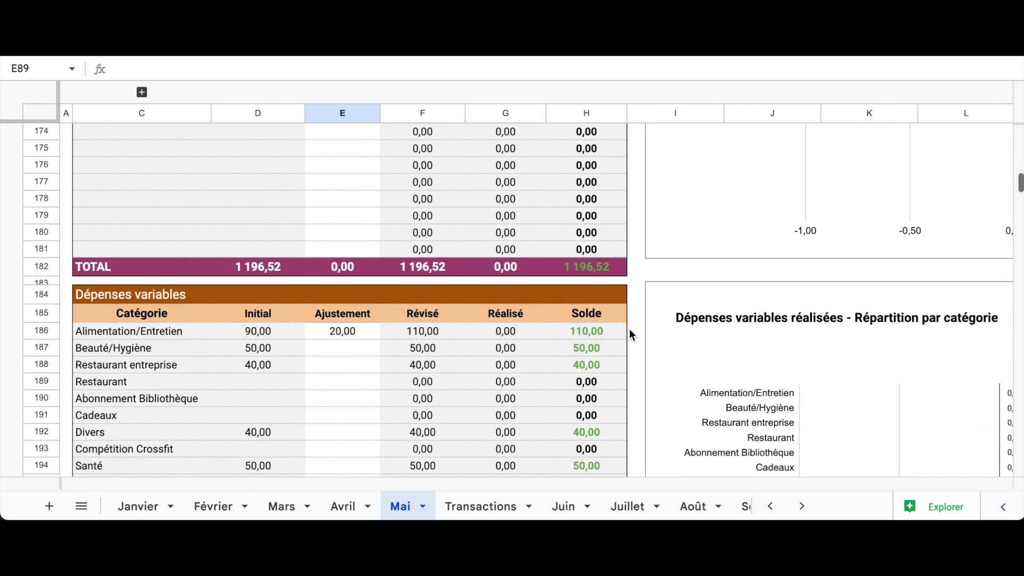
pyautogui.scroll(-7, 631, 331)
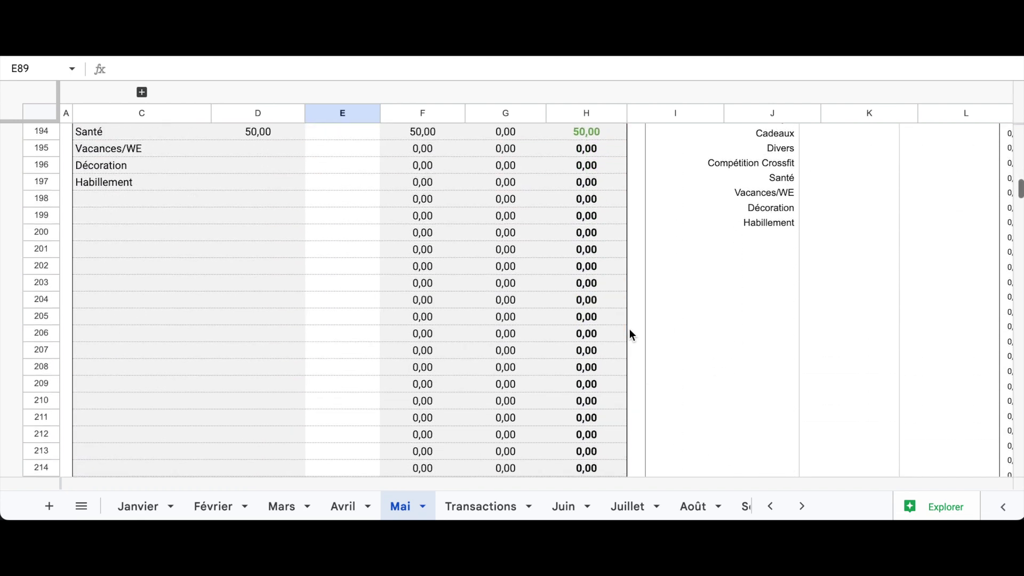
pyautogui.scroll(8, 631, 334)
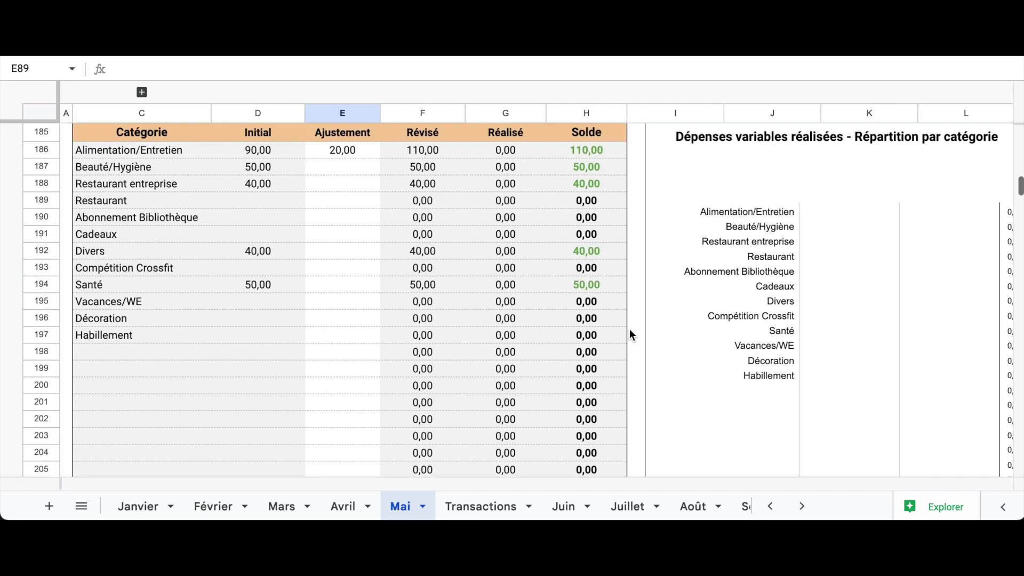
pyautogui.scroll(2, 630, 334)
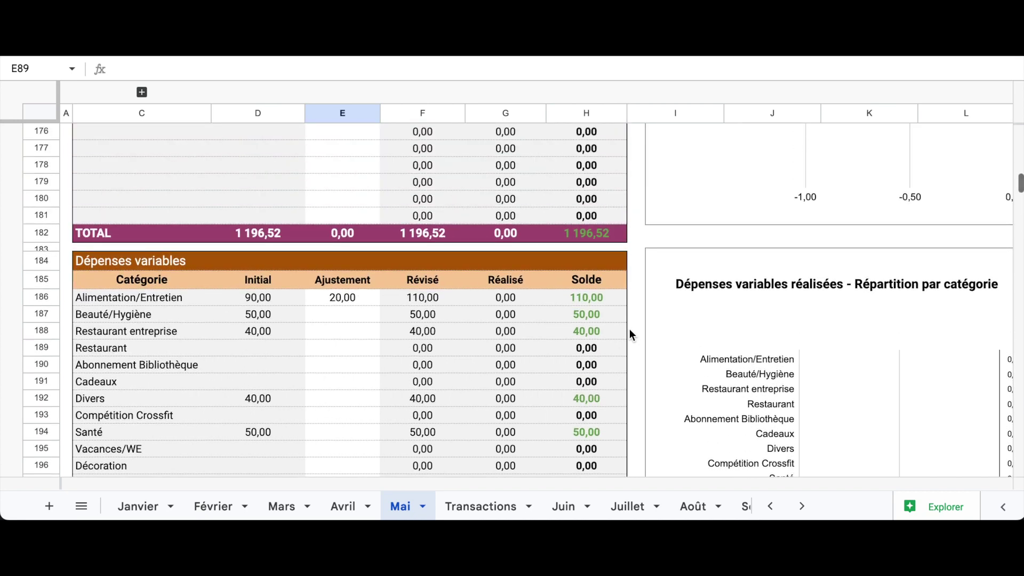
pyautogui.hotkey('ctrl', 'Home')
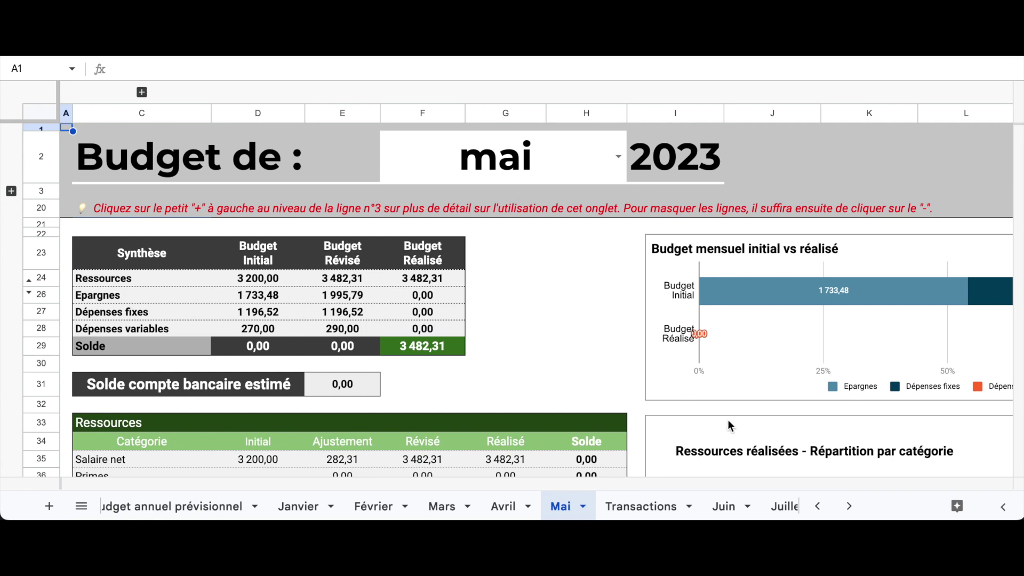
# - In the Transactions sheet, copy the March fixed-expense rows from CREDIT IMMO to the 99,00 ABONNEMENT CROSSFIT and paste them from C40
pyautogui.click(622, 509)
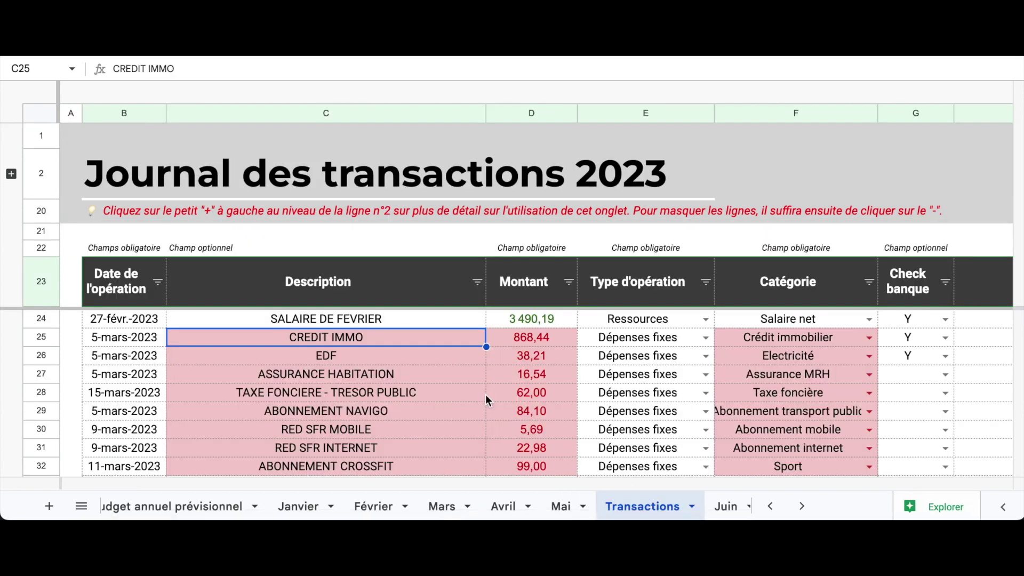
pyautogui.scroll(-1, 460, 364)
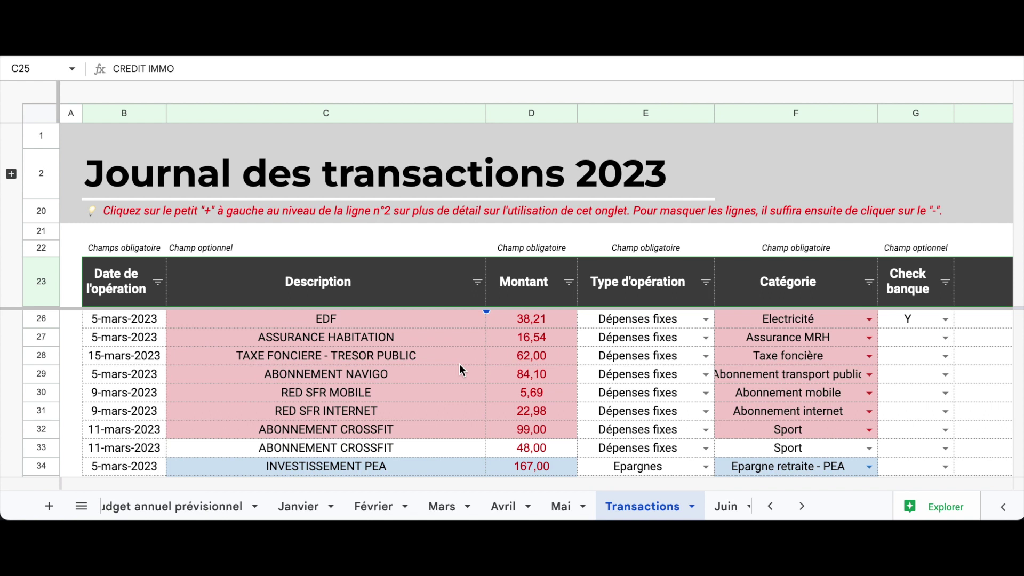
pyautogui.keyDown('shift'); pyautogui.click(811, 431); pyautogui.keyUp('shift')
pyautogui.hotkey('ctrl', 'c')
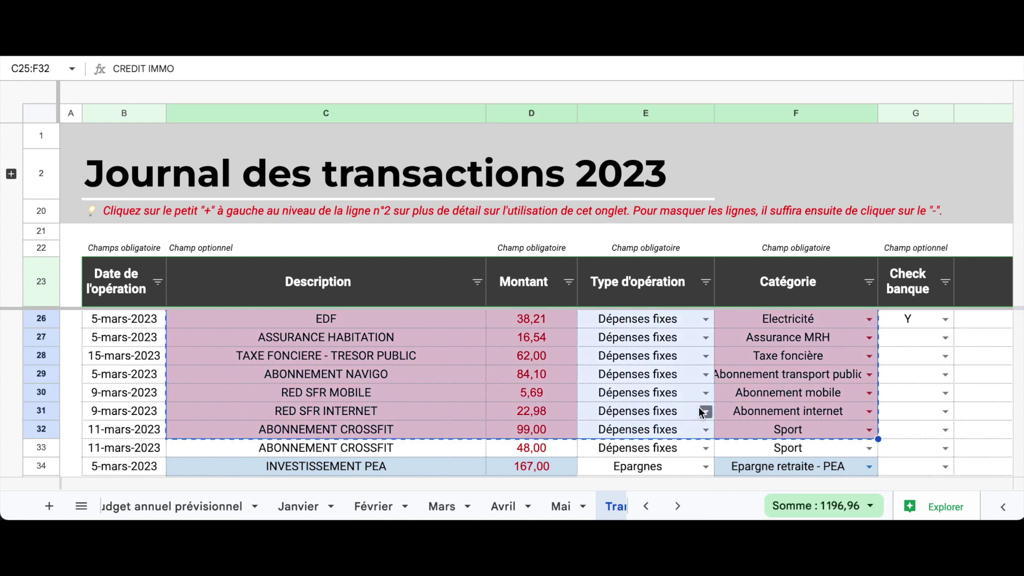
pyautogui.scroll(-3, 700, 411)
pyautogui.scroll(-2, 700, 412)
pyautogui.click(480, 373)
pyautogui.hotkey('ctrl', 'v')
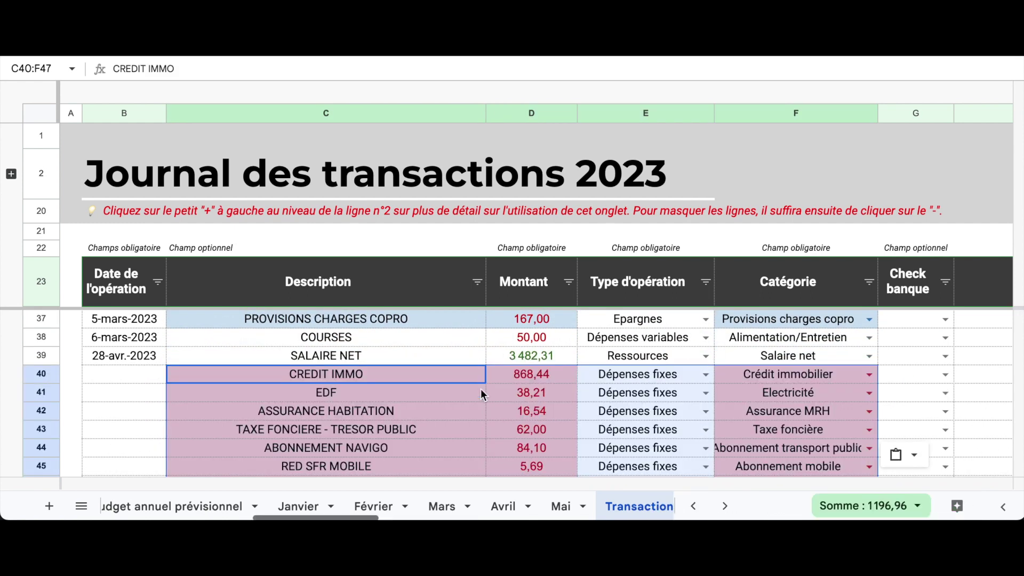
# - Set the amount of the newly pasted CREDIT IMMO transaction to 868
pyautogui.scroll(-1, 500, 414)
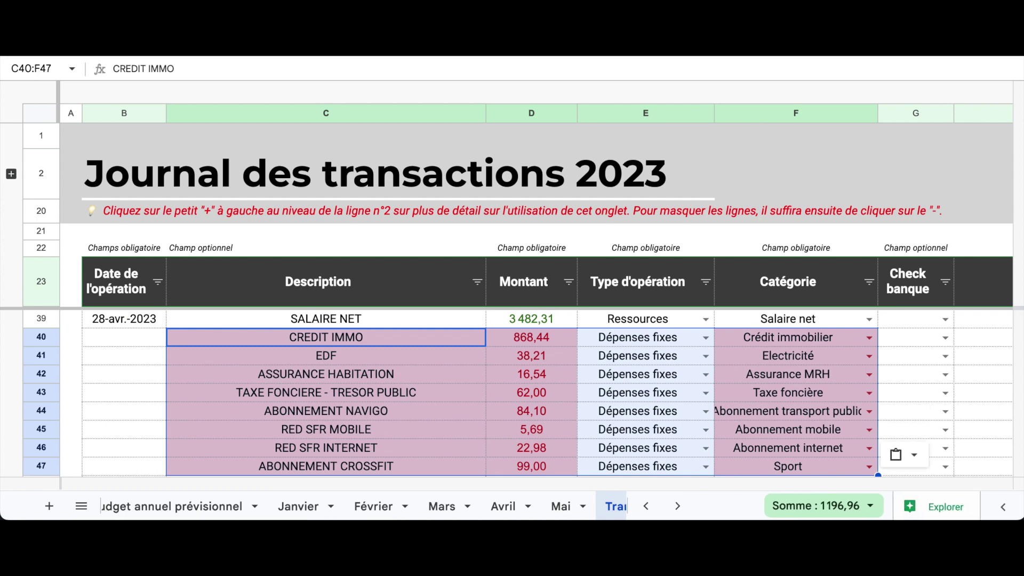
pyautogui.click(547, 340)
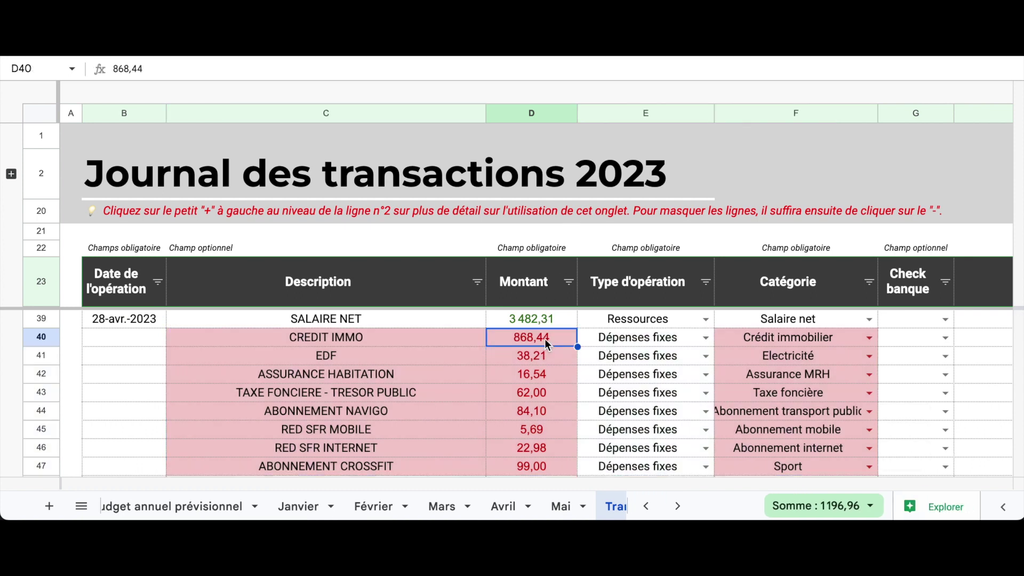
pyautogui.write('868')
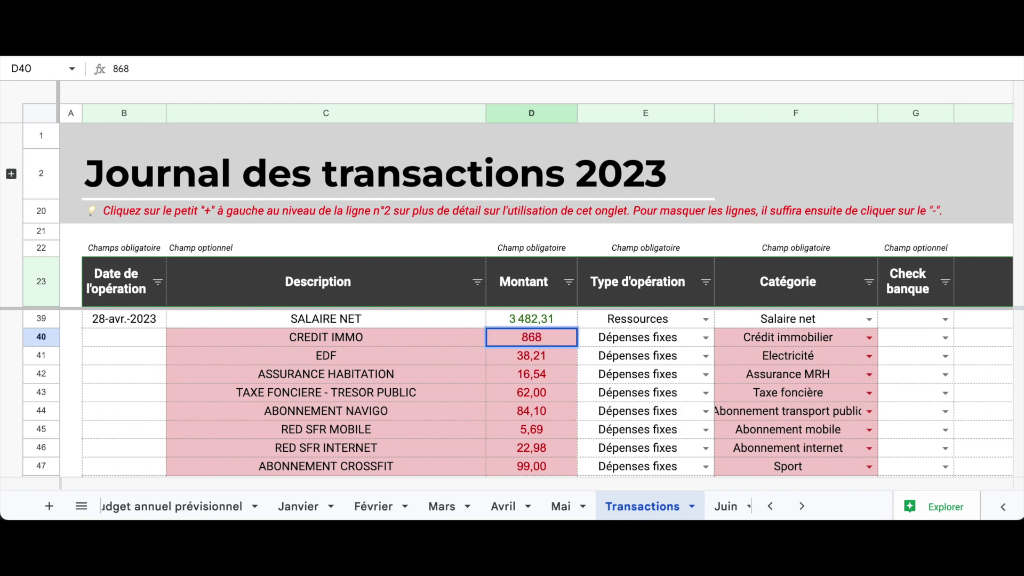
pyautogui.press('Return')
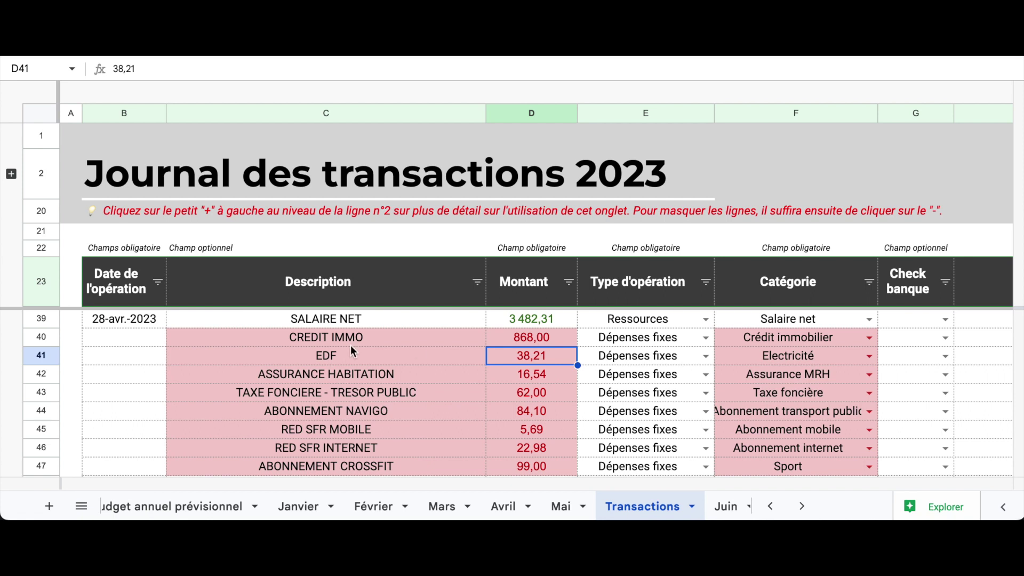
# - Enter 5/5/23 as the operation date of the new CREDIT IMMO, EDF and ASSURANCE HABITATION rows
pyautogui.click(145, 341)
pyautogui.write('5/5/23')
pyautogui.press('Return')
pyautogui.press('Up')
pyautogui.press('Down')
pyautogui.write('5/5/23')
pyautogui.press('Return')
pyautogui.write('5/5/23')
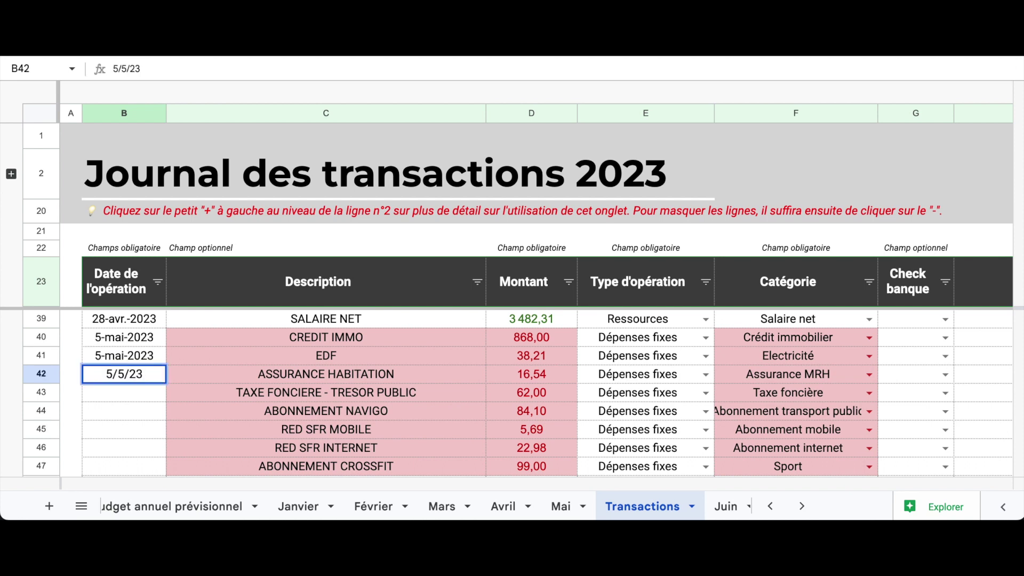
pyautogui.press('Return')
# - Date the new TAXE FONCIERE row 12/5/23, ABONNEMENT NAVIGO 5/5/23, both RED SFR rows 9/5/23 and ABONNEMENT CROSSFIT 11/5/23
pyautogui.write('12/5/23')
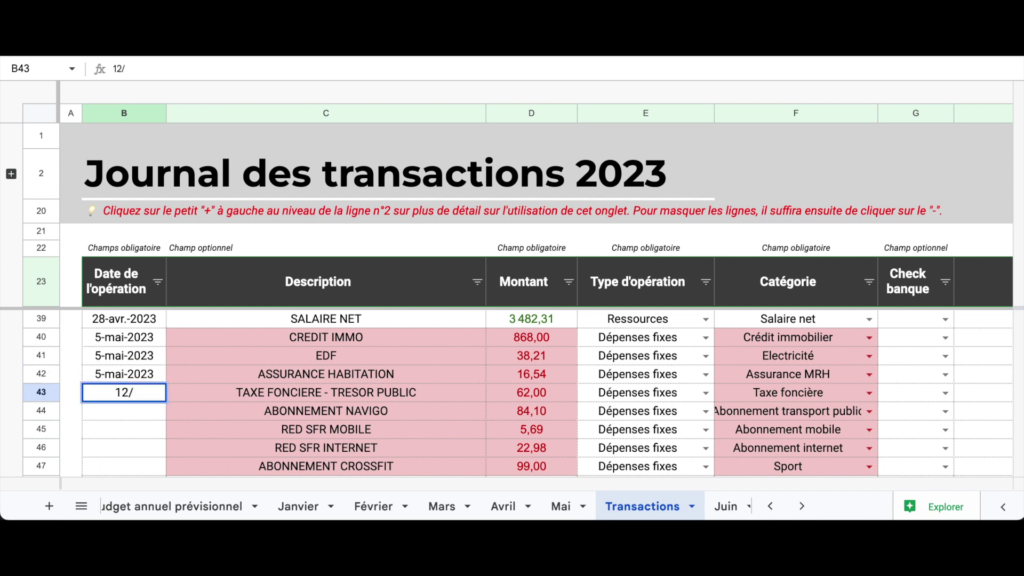
pyautogui.press('Return')
pyautogui.write('5/5/23')
pyautogui.press('Return')
pyautogui.write('9/5/23')
pyautogui.press('Return')
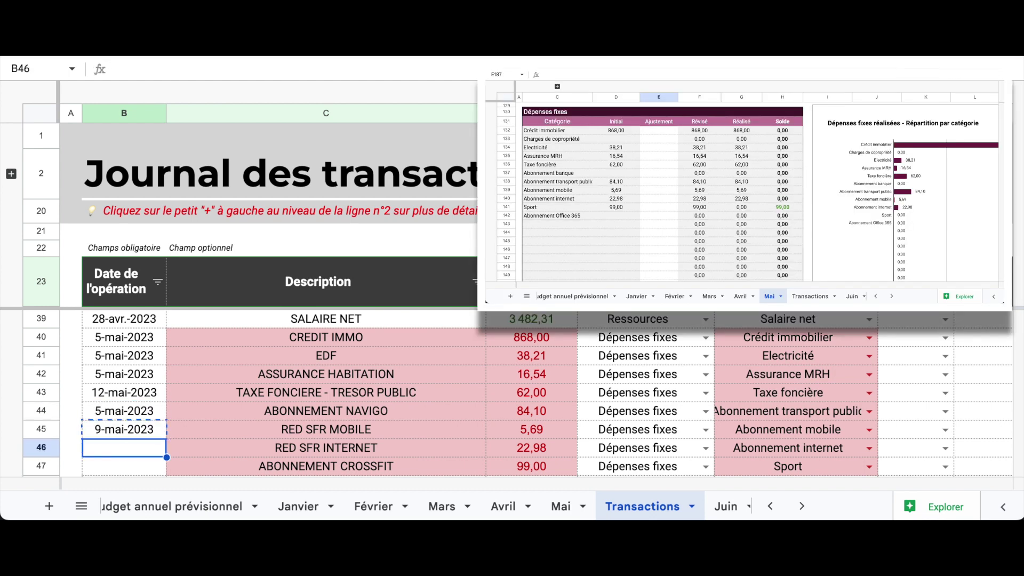
pyautogui.hotkey('ctrl', 'v')
pyautogui.press('Down')
pyautogui.write('11/5/23')
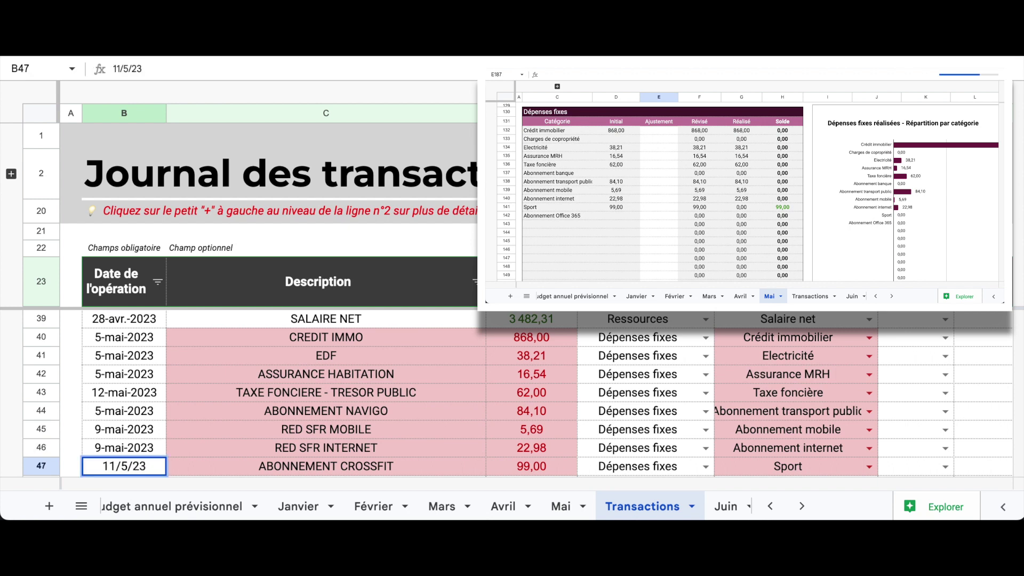
pyautogui.press('Return')
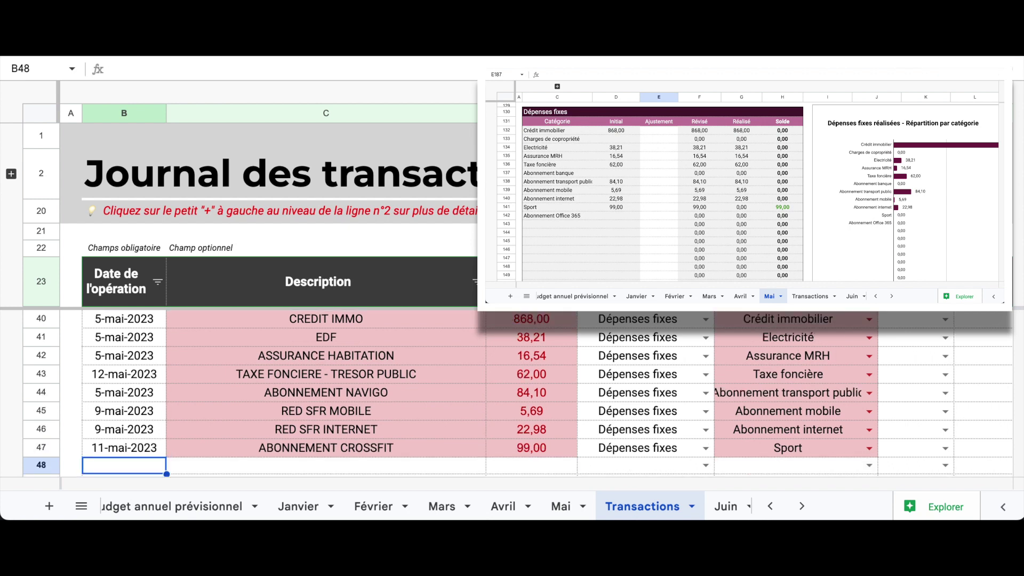
# - Copy the four March savings rows to the rows starting at C48, and categorise the PROVISIONS TRAVAUX COPRO entry as Provisions travaux copro
pyautogui.scroll(1, 243, 412)
pyautogui.scroll(4, 244, 412)
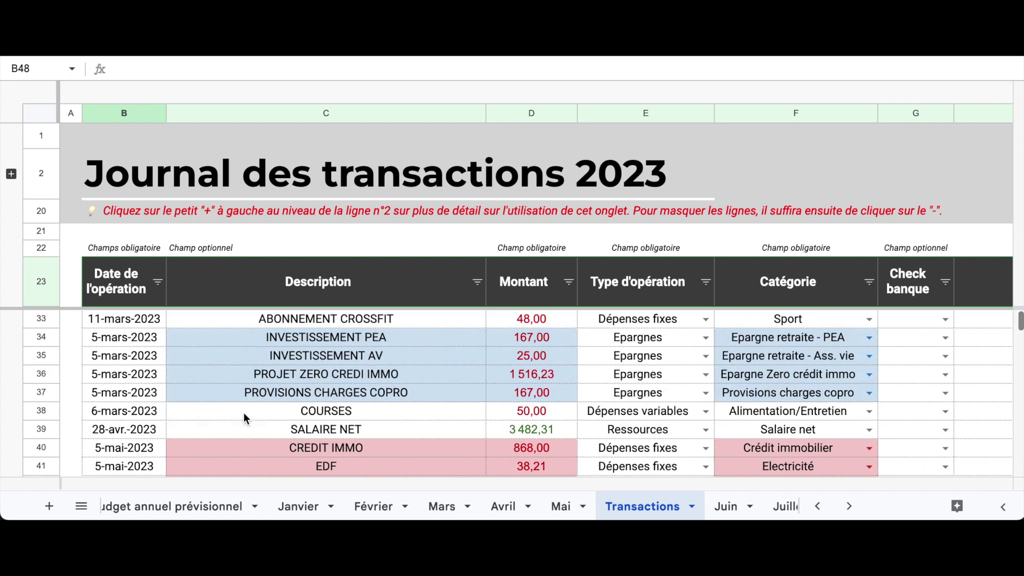
pyautogui.click(405, 339)
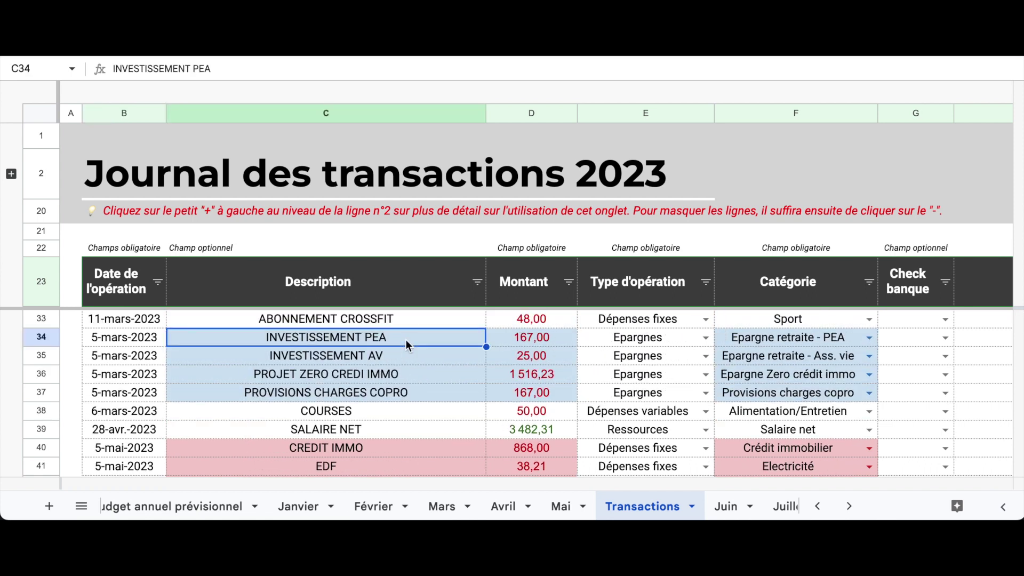
pyautogui.keyDown('shift'); pyautogui.click(792, 394); pyautogui.keyUp('shift')
pyautogui.hotkey('ctrl', 'c')
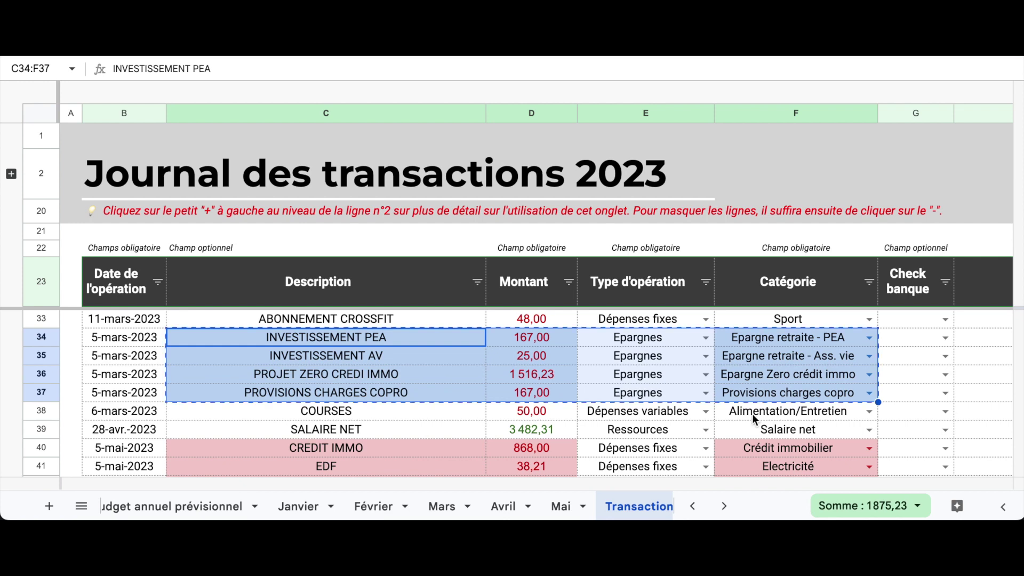
pyautogui.scroll(-5, 753, 414)
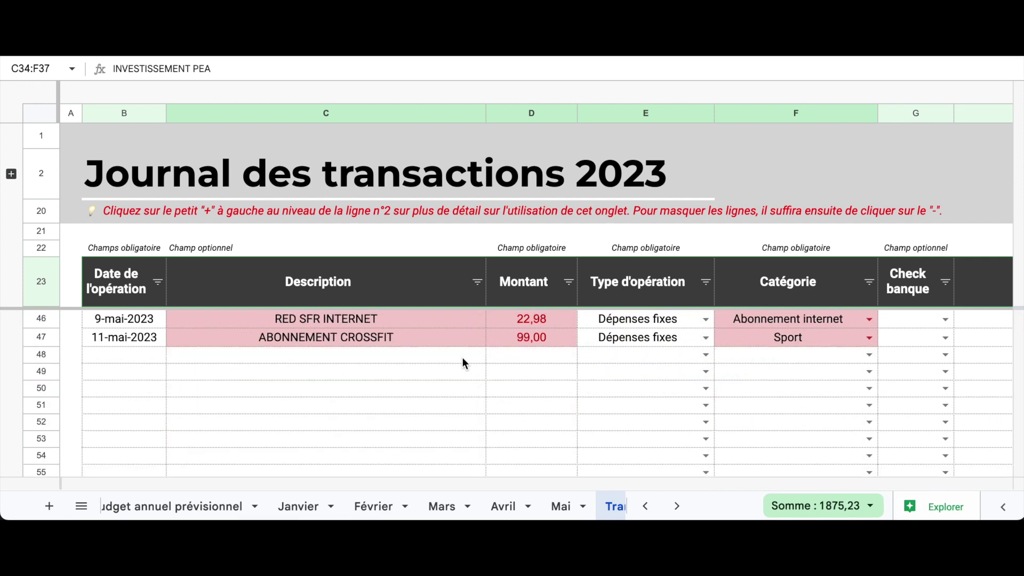
pyautogui.click(462, 354)
pyautogui.hotkey('ctrl', 'v')
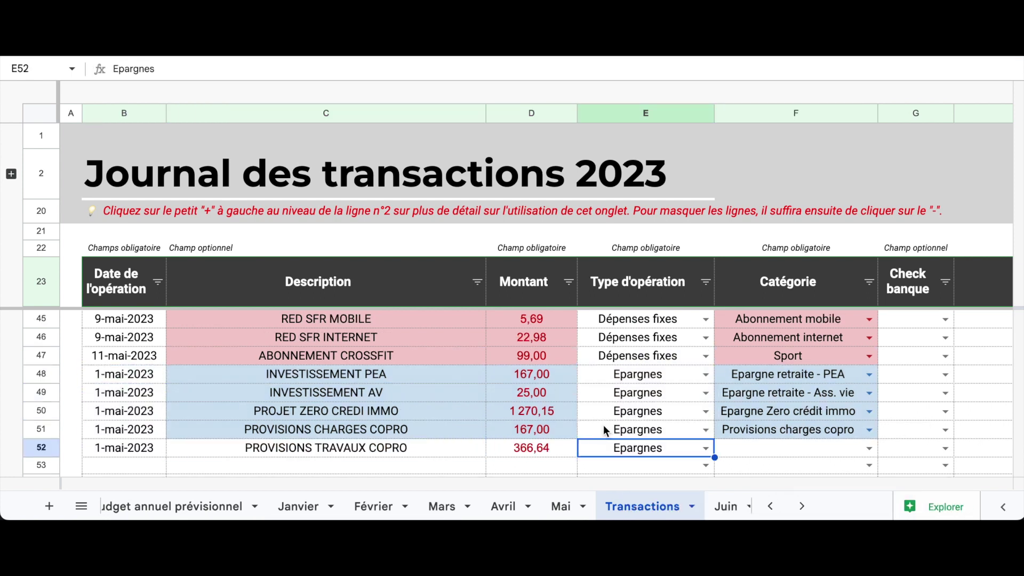
pyautogui.click(870, 448)
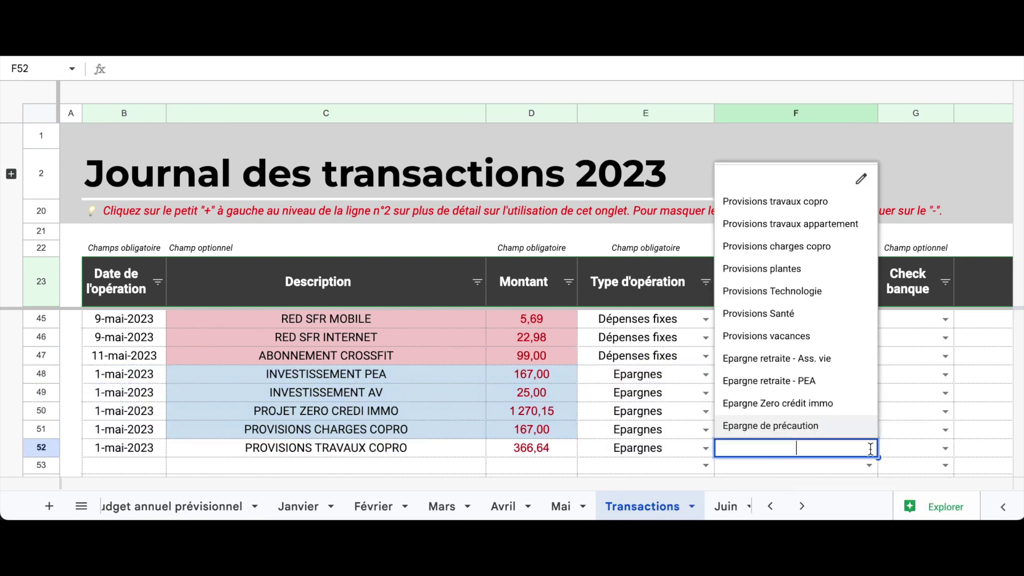
# - Record the variable expenses COURSES SEMAINE 1 (4,94), COURSES SEMAINE 2 (34,15), GLACE EN EXTERIEUR (6,25) and PRODUITS MENAGER (10,36) with dates and categories
pyautogui.write('D')
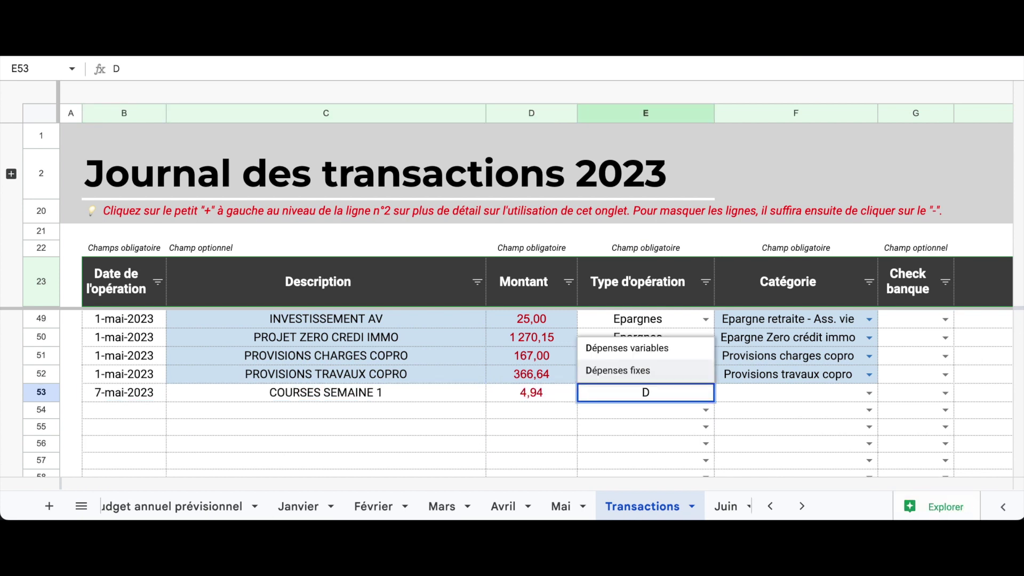
pyautogui.write('GLACE EN EXTER')
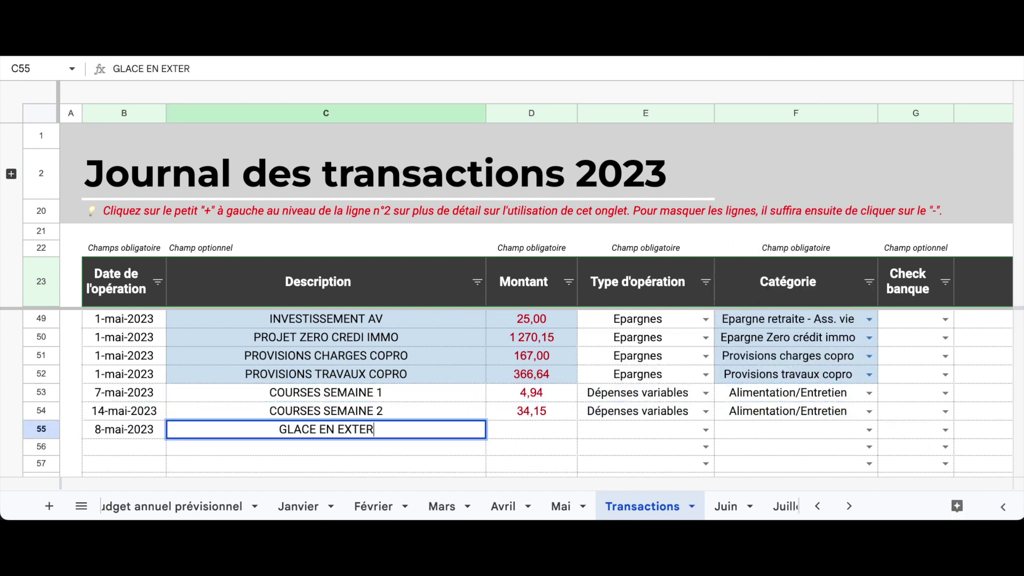
pyautogui.click(744, 336)
pyautogui.hotkey('ctrl', 'v')
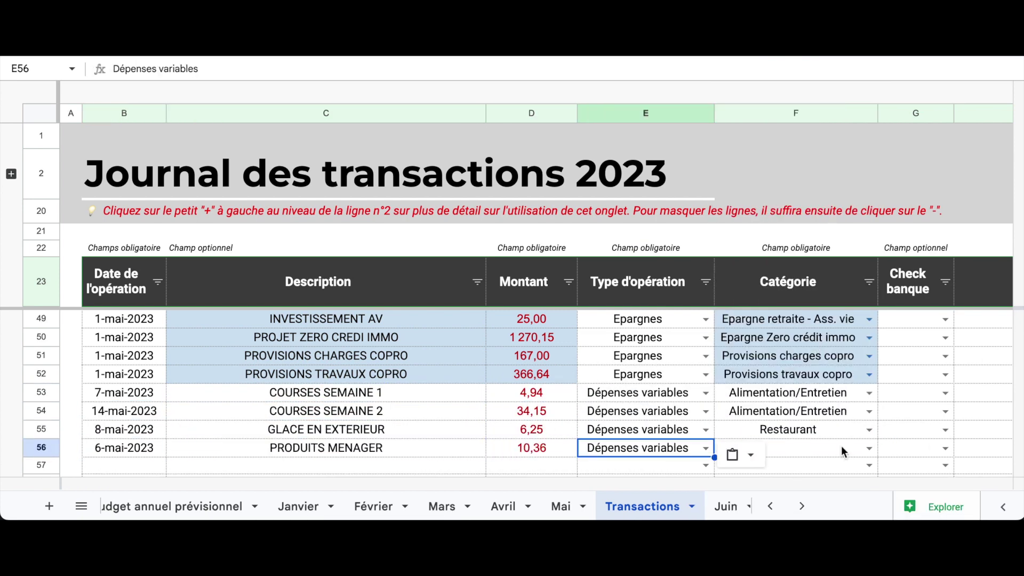
pyautogui.click(841, 446)
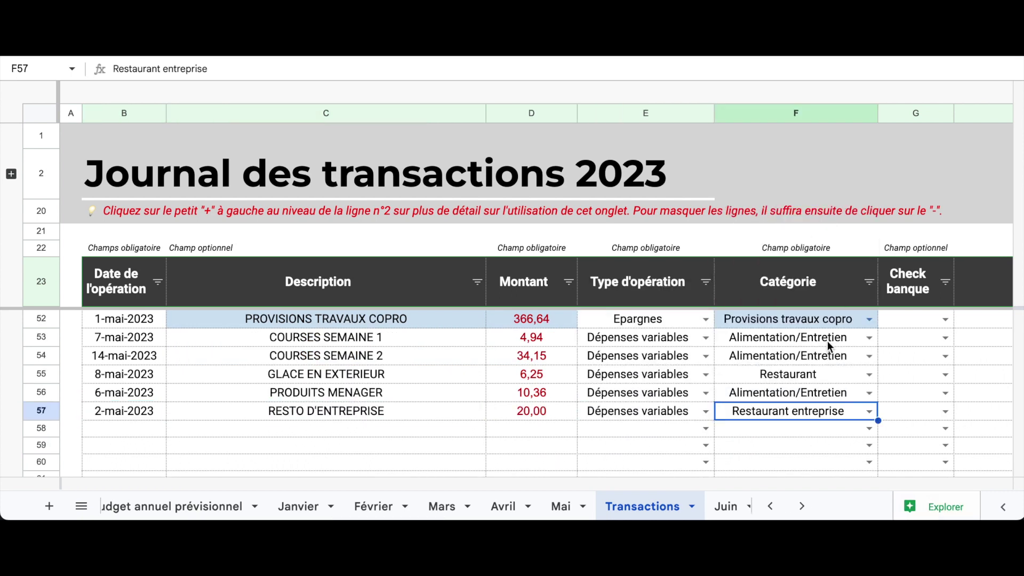
# - Record the variable expenses CARTE KDO NETFLIX (25,00, 3 May, Divers) and HYGIENE BEAUTE (17,90, 13 May, Beauté/Hygiène) in the transactions journal
pyautogui.write('CARTE')
pyautogui.write('HYGIENE BEAUTE')
pyautogui.press('Tab')
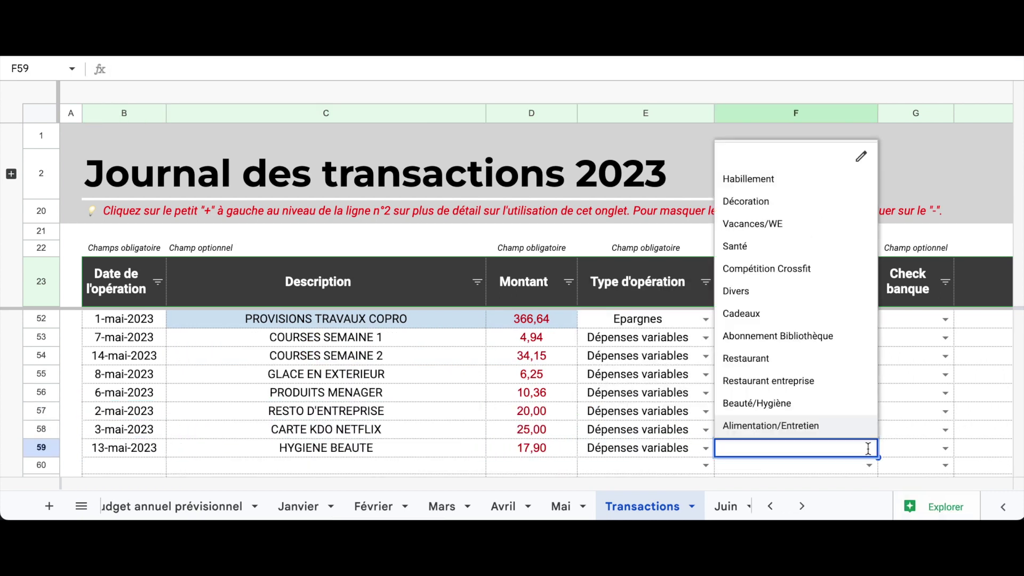
pyautogui.click(821, 401)
pyautogui.scroll(-2, 820, 405)
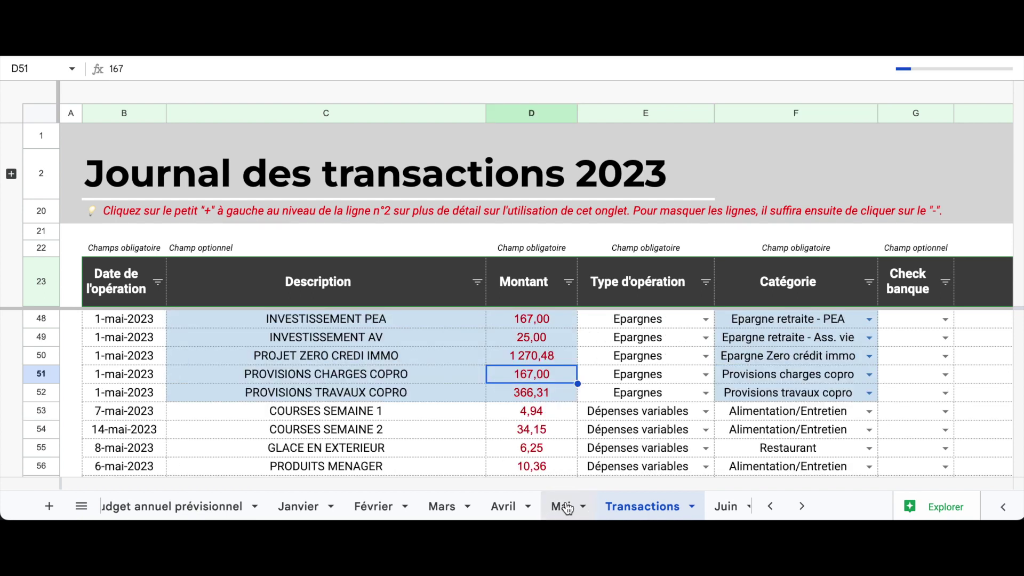
# - Enter an adjustment of 6,25 for Restaurant in the variable expenses of the May budget
pyautogui.click(567, 508)
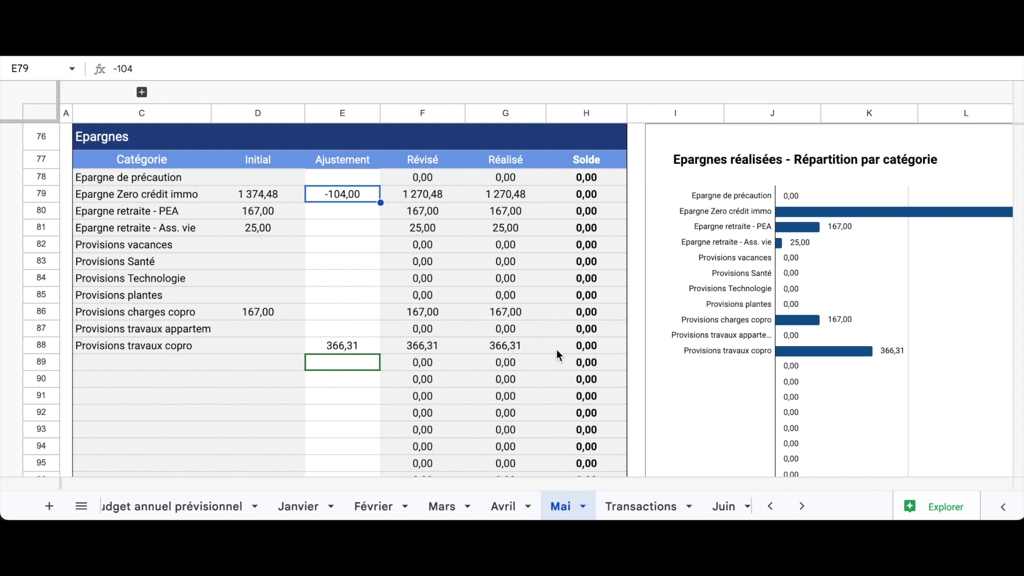
pyautogui.scroll(-7, 557, 350)
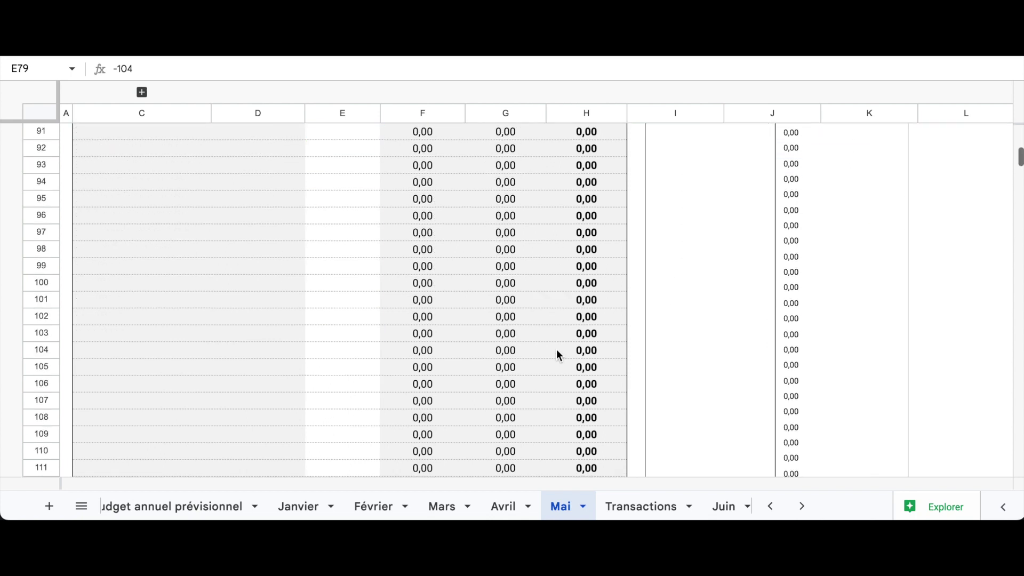
pyautogui.scroll(-9, 556, 350)
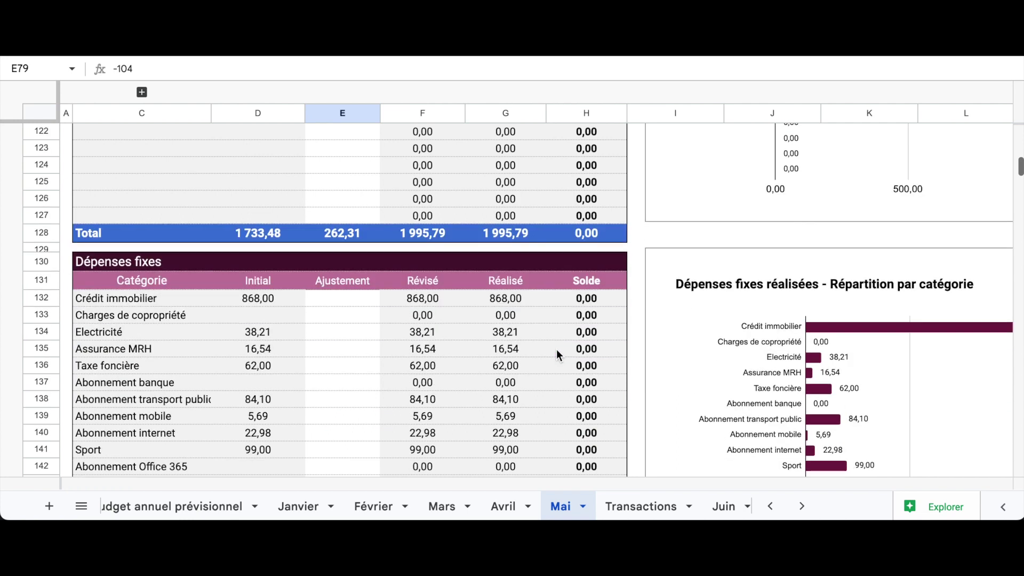
pyautogui.scroll(-7, 556, 352)
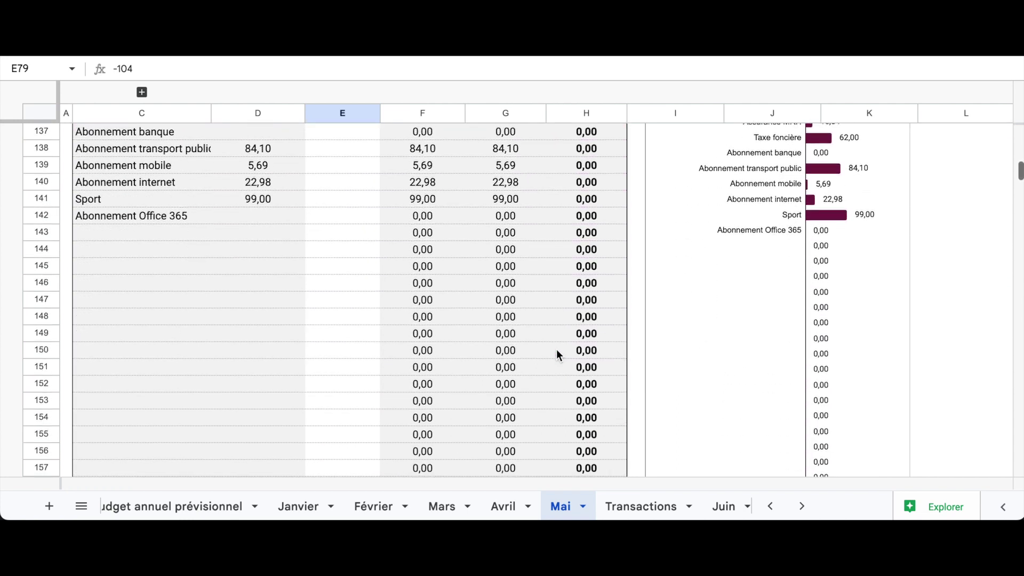
pyautogui.scroll(-10, 558, 354)
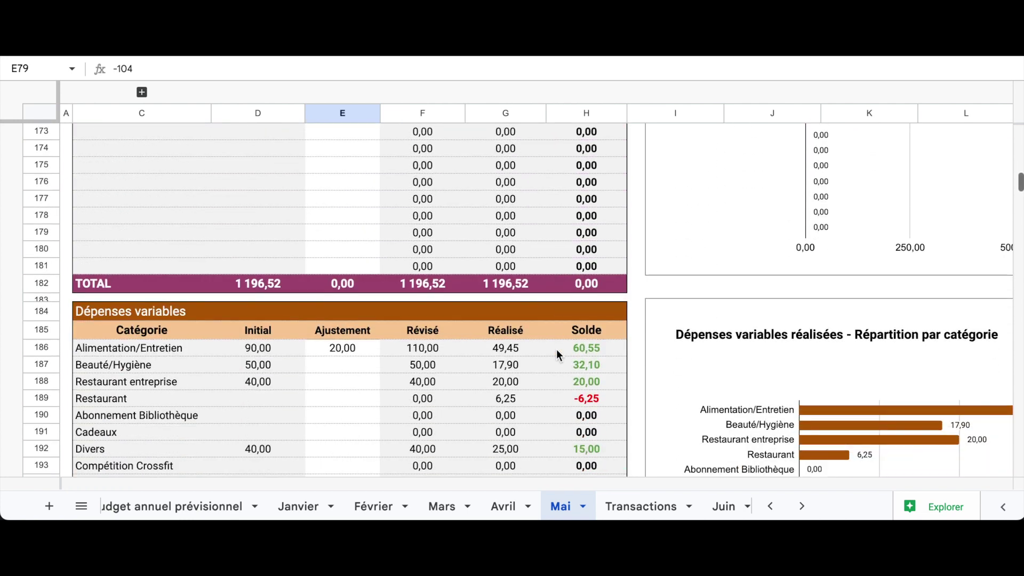
pyautogui.scroll(-3, 555, 348)
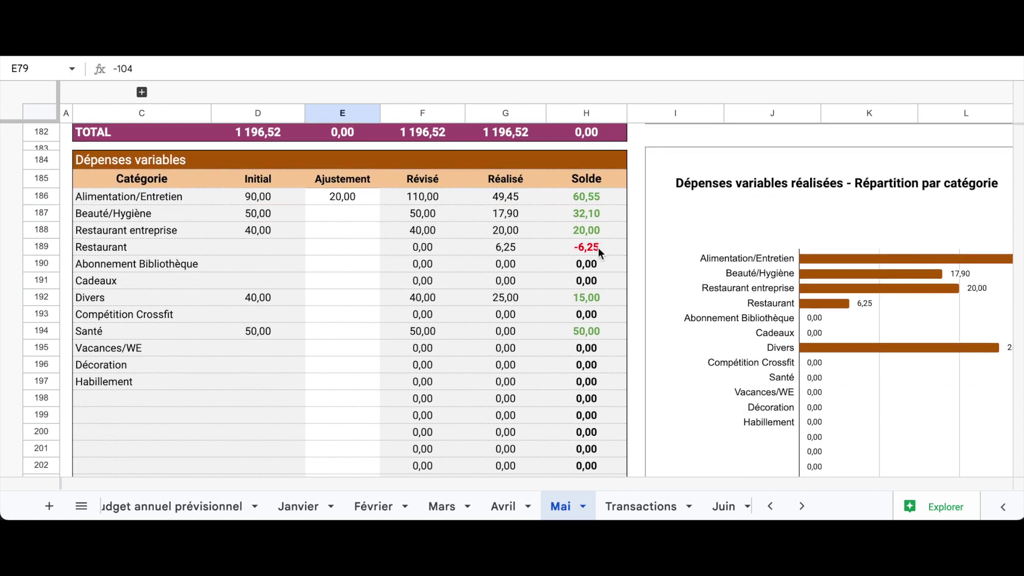
pyautogui.click(597, 247)
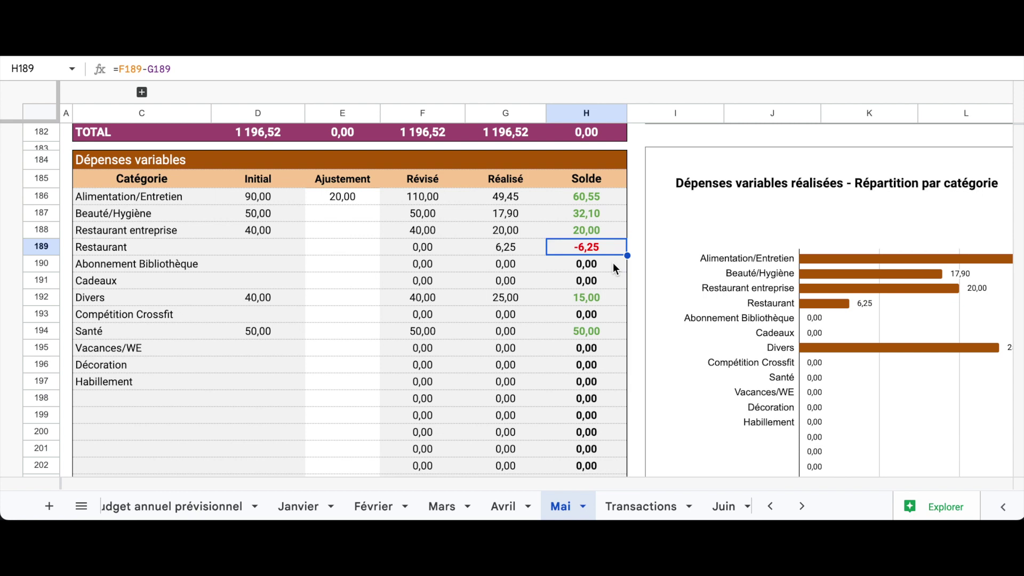
pyautogui.click(366, 249)
pyautogui.write('6,25')
pyautogui.press('Return')
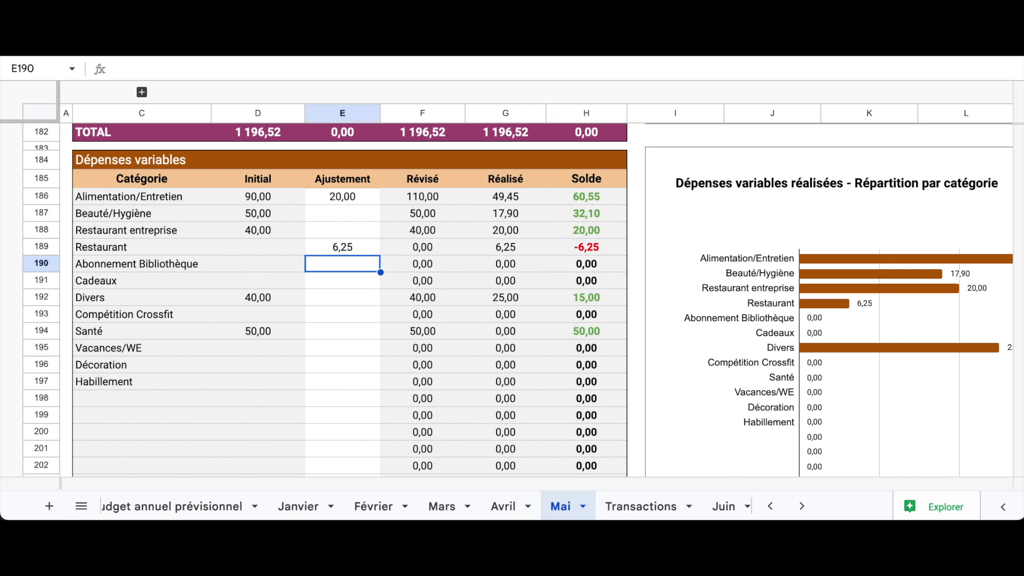
# - Offset the Restaurant adjustment by changing the Alimentation/Entretien adjustment in E186 to =20-6,25
pyautogui.click(354, 196)
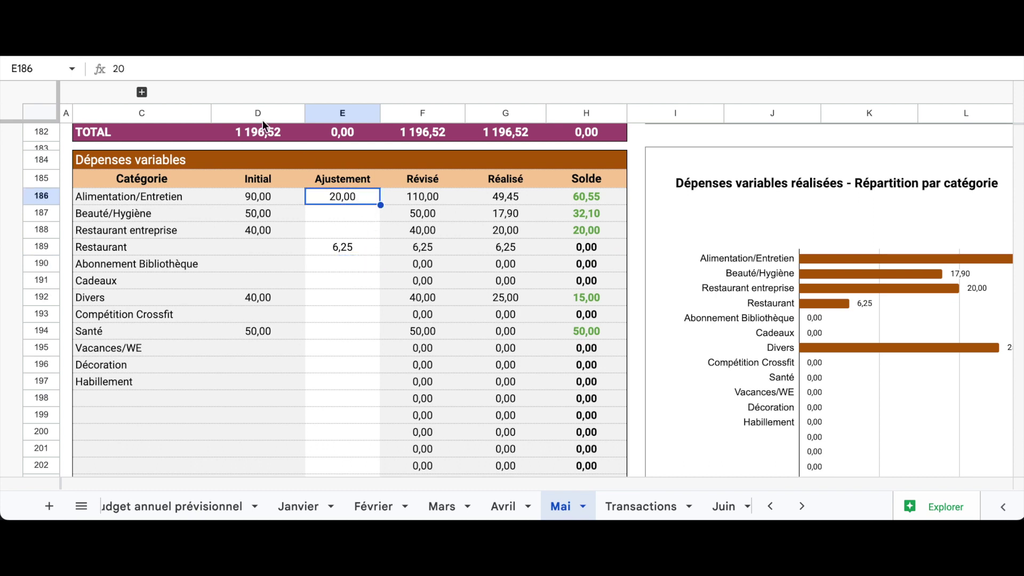
pyautogui.click(113, 70)
pyautogui.write('=')
pyautogui.click(144, 72)
pyautogui.write('-6,25')
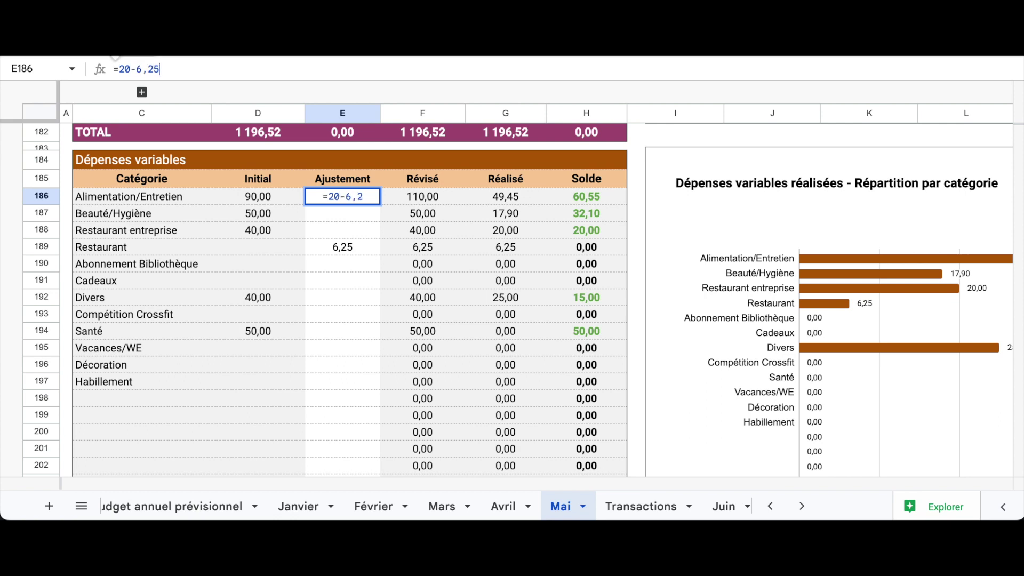
pyautogui.press('Return')
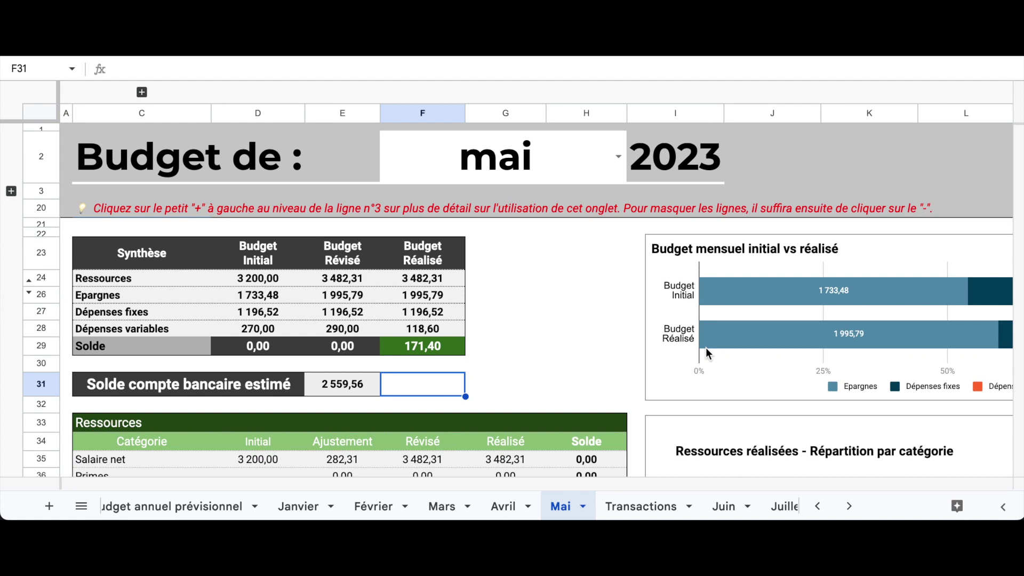
# - Add a DEBLOCAGE EPARGNE VACANCES entry dated 15/5/23 with an amount of 100 in row 60 of the transactions journal
pyautogui.click(646, 510)
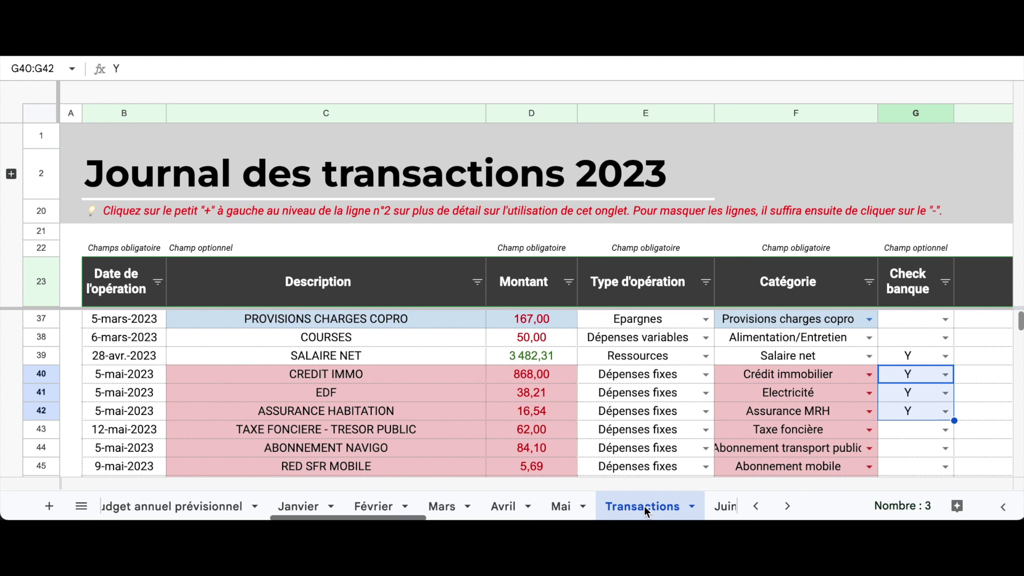
pyautogui.scroll(-5, 642, 432)
pyautogui.scroll(-2, 642, 431)
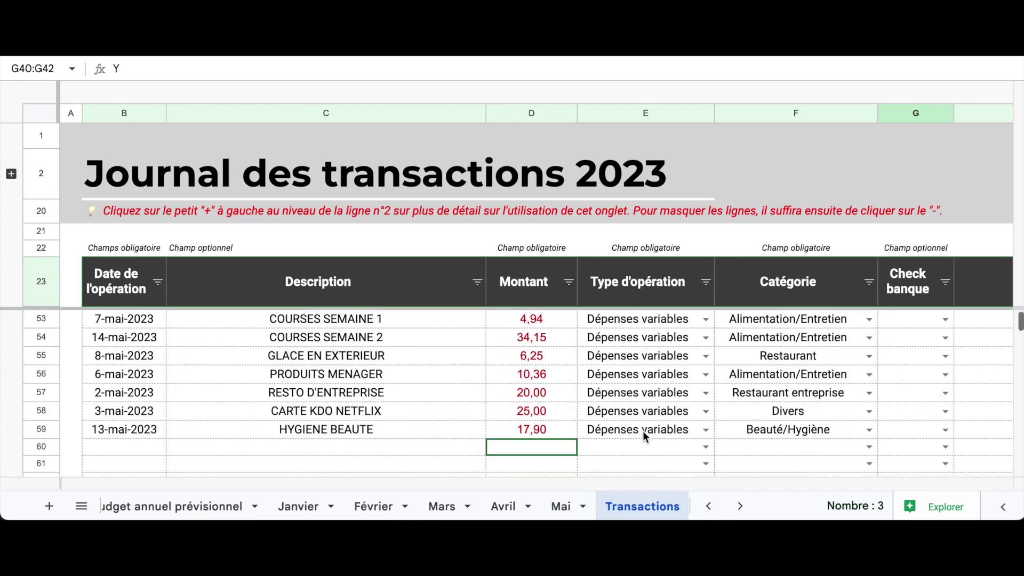
pyautogui.click(152, 449)
pyautogui.write('15')
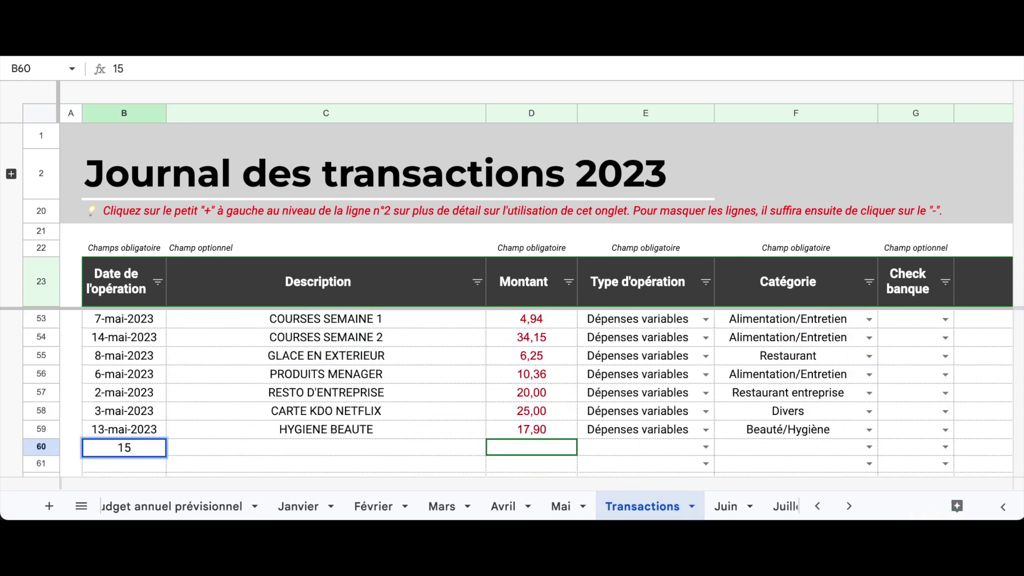
pyautogui.write('/5/23')
pyautogui.press('Tab')
pyautogui.write('DEBL')
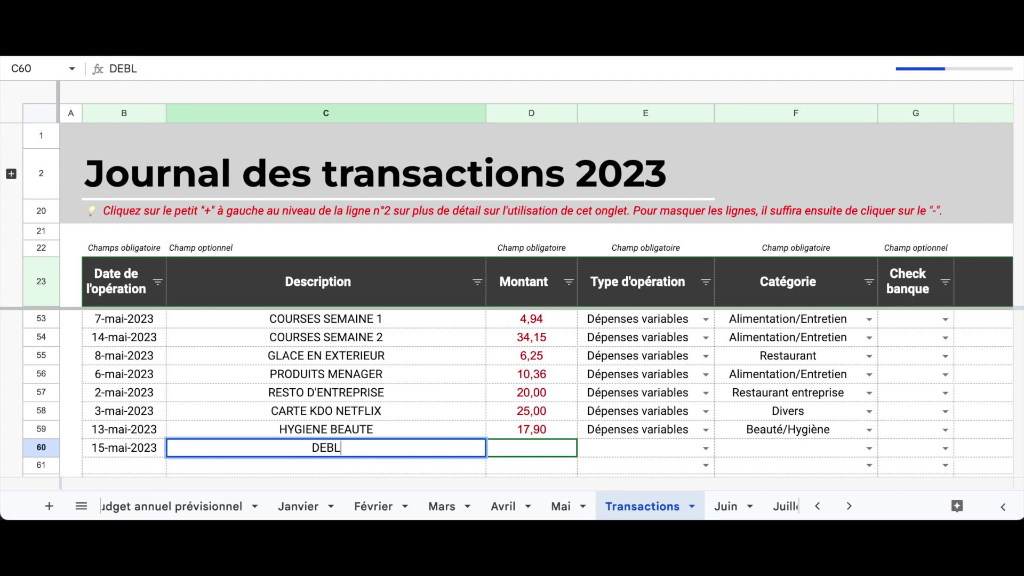
pyautogui.write('OCAGE EPARGNE VACANCES')
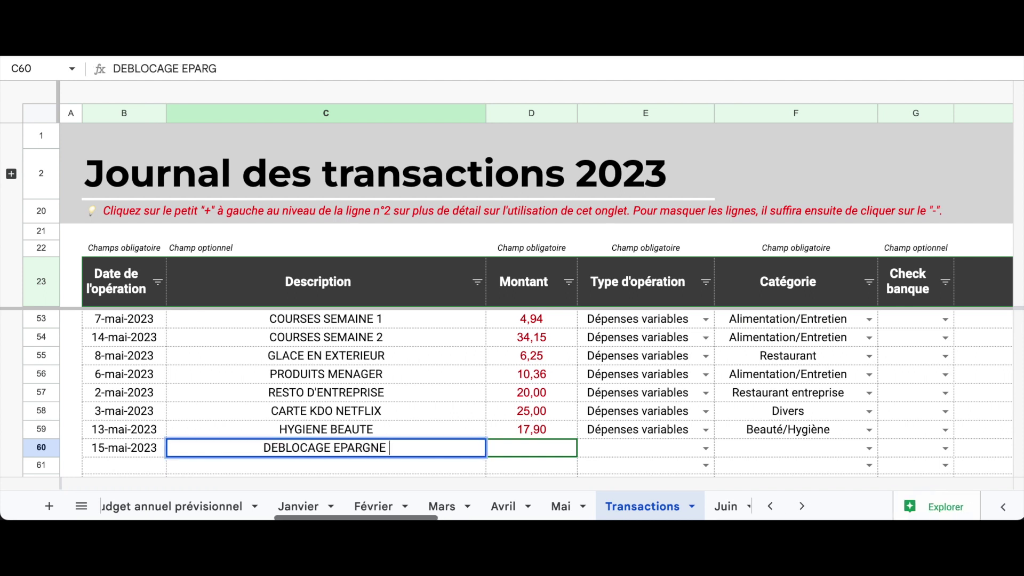
pyautogui.press('Tab')
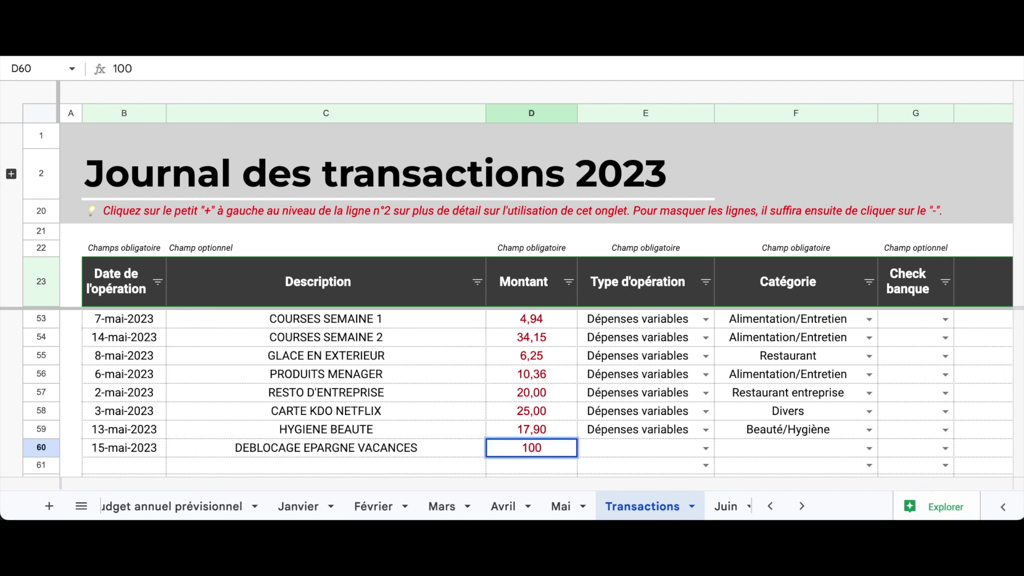
pyautogui.write('100')
pyautogui.press('Tab')
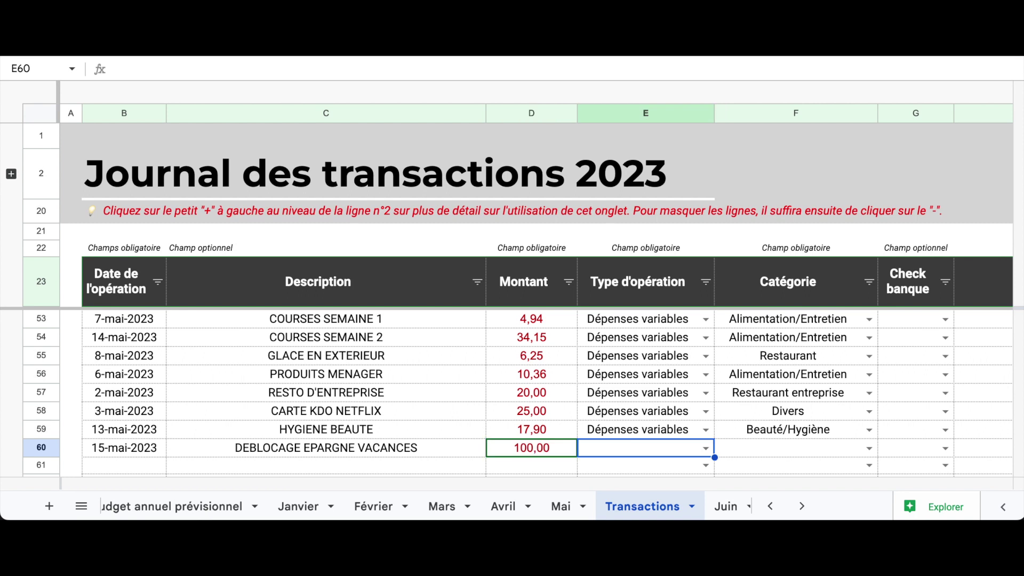
# - Classify the DEBLOCAGE EPARGNE VACANCES entry as Ressources with the category Déblocage épargne, and mark its bank check Y
pyautogui.click(705, 449)
pyautogui.click(649, 427)
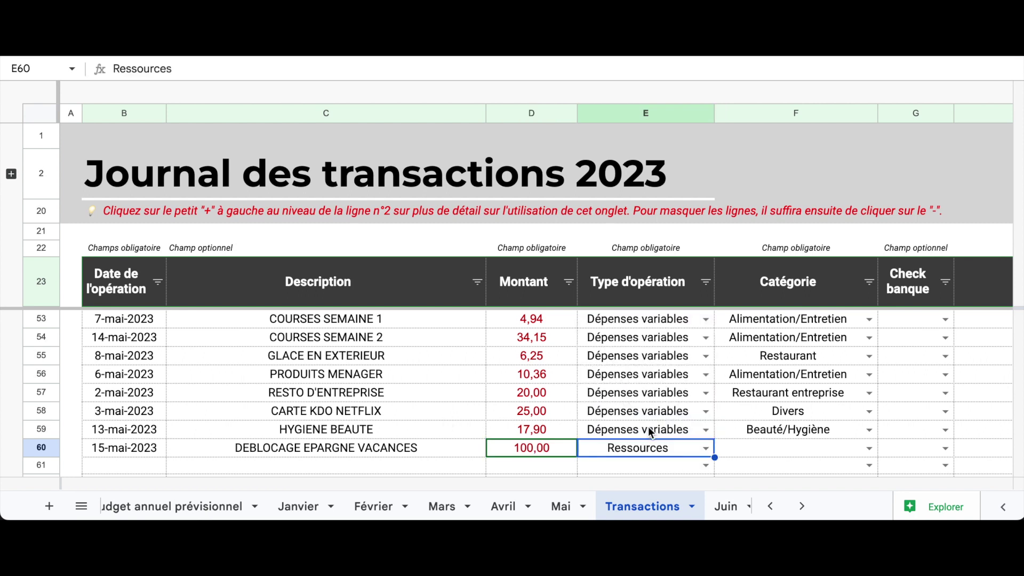
pyautogui.click(755, 447)
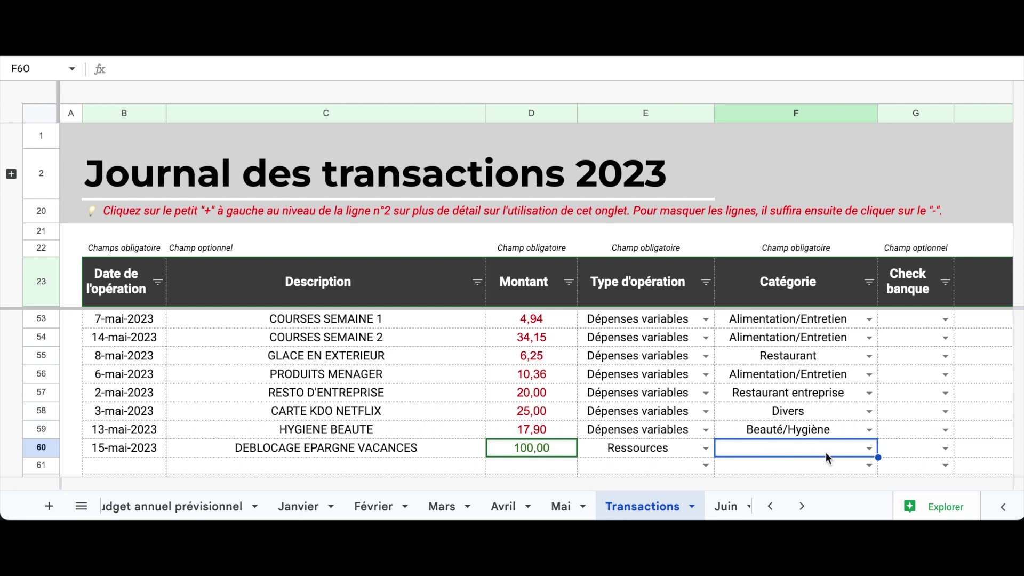
pyautogui.click(870, 450)
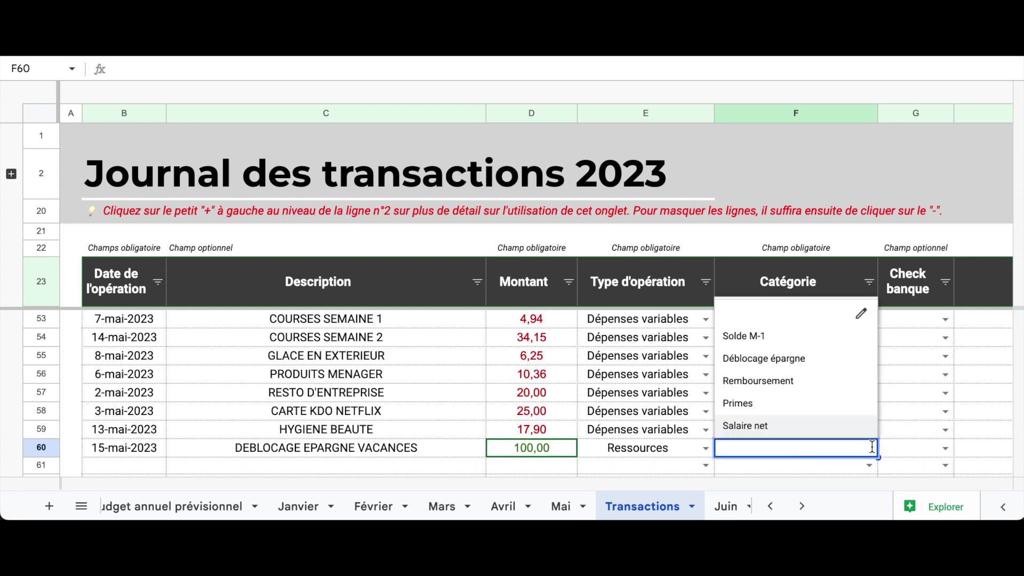
pyautogui.click(797, 362)
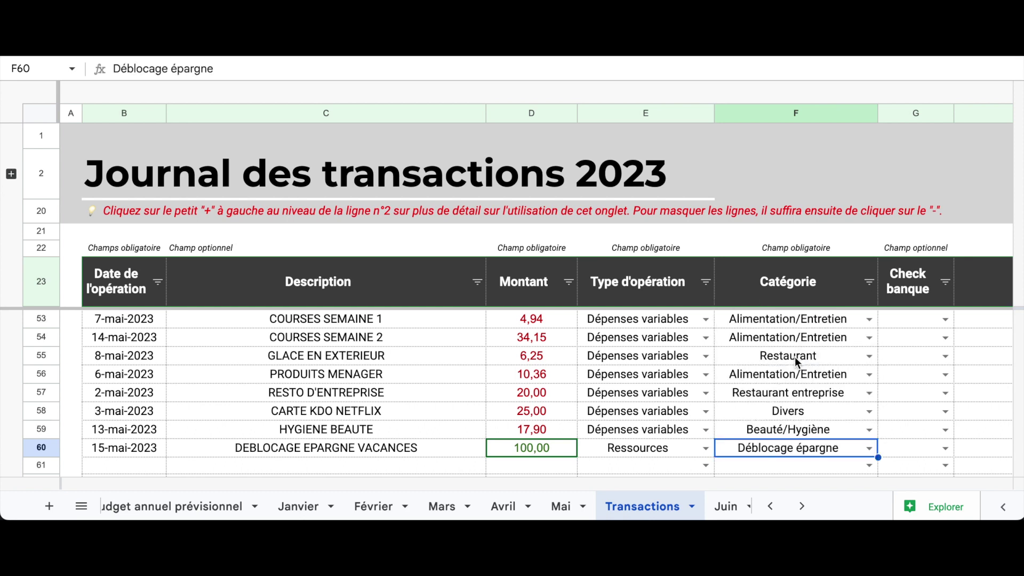
pyautogui.click(919, 454)
pyautogui.write('Y')
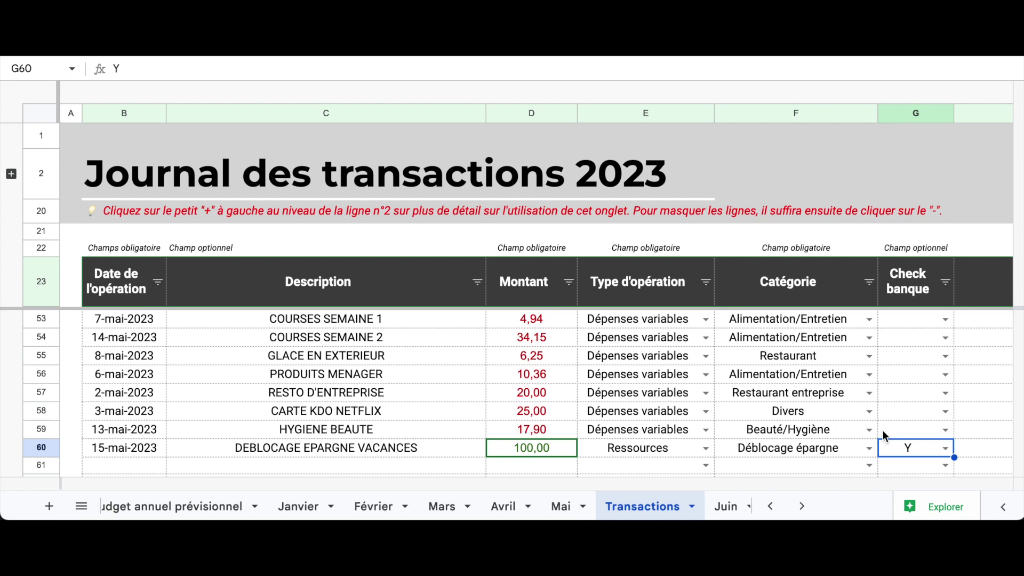
# - Allocate the released savings in the May budget by setting the Vacances/WE adjustment to 100 under variable expenses
pyautogui.click(562, 507)
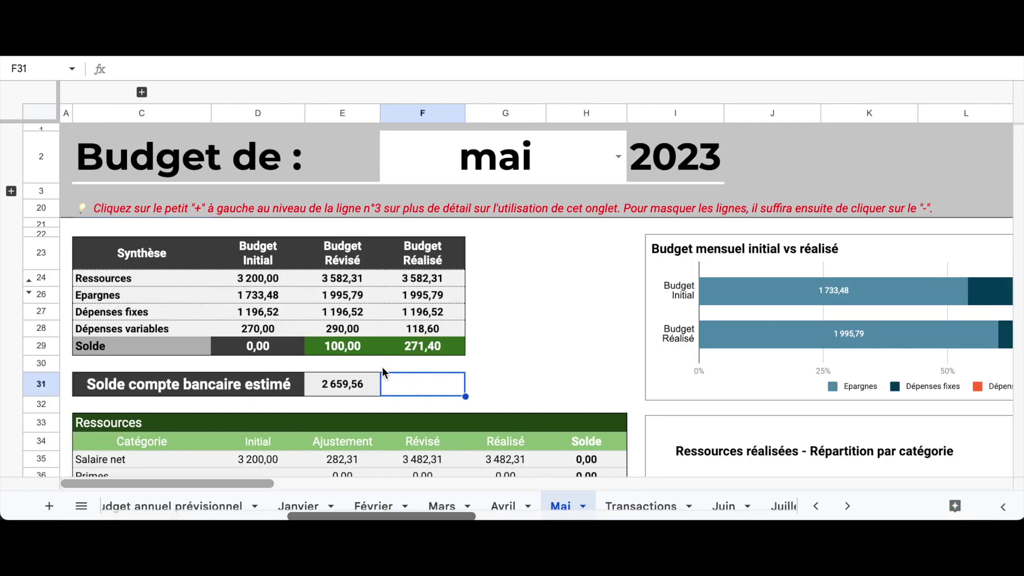
pyautogui.click(360, 349)
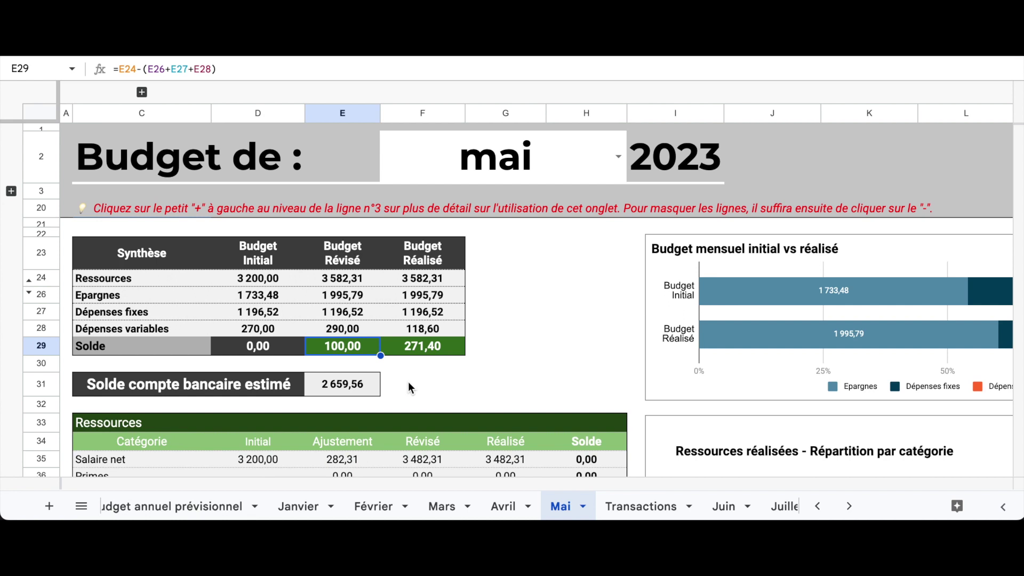
pyautogui.scroll(-10, 409, 382)
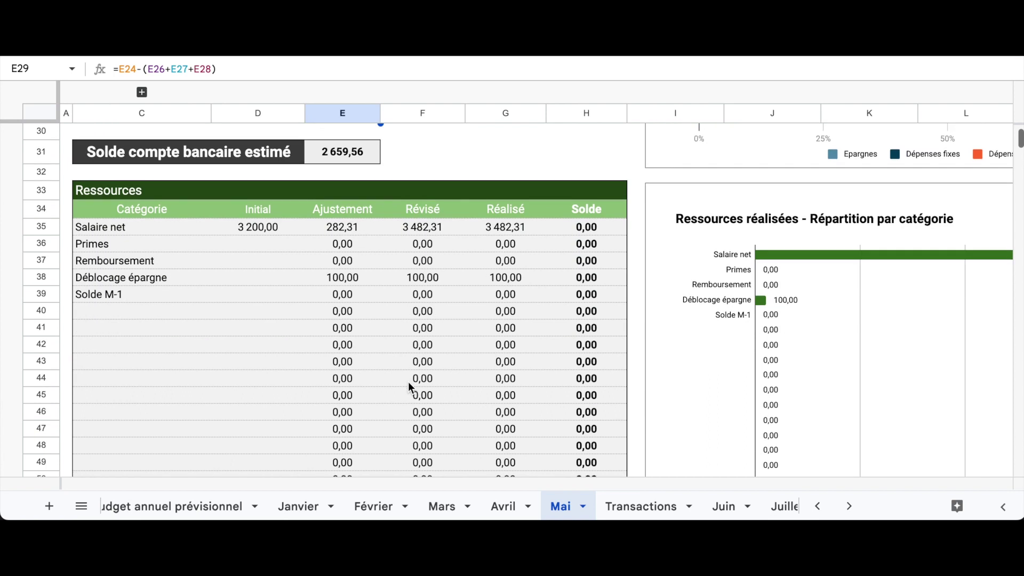
pyautogui.scroll(-15, 411, 387)
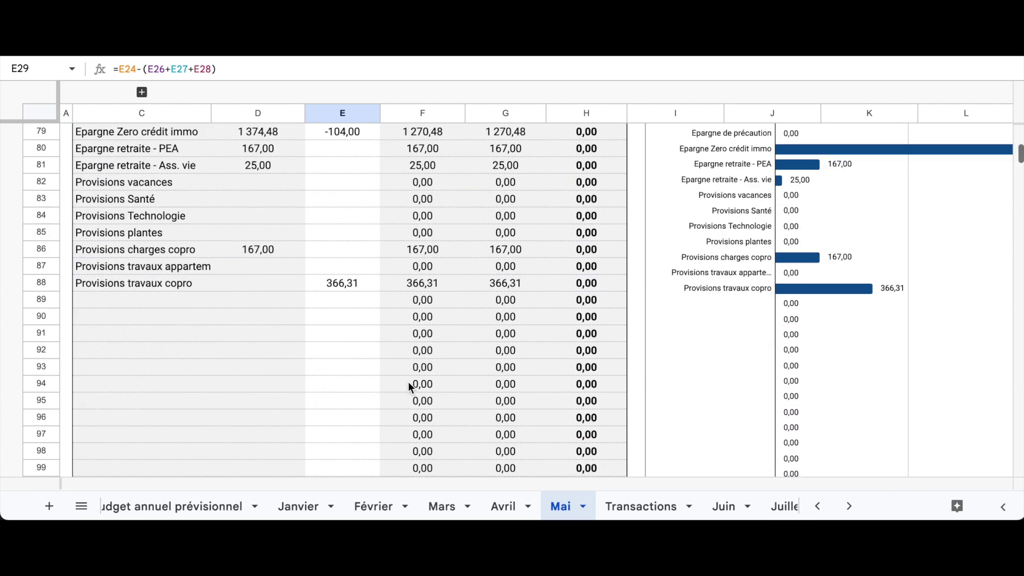
pyautogui.scroll(-7, 411, 387)
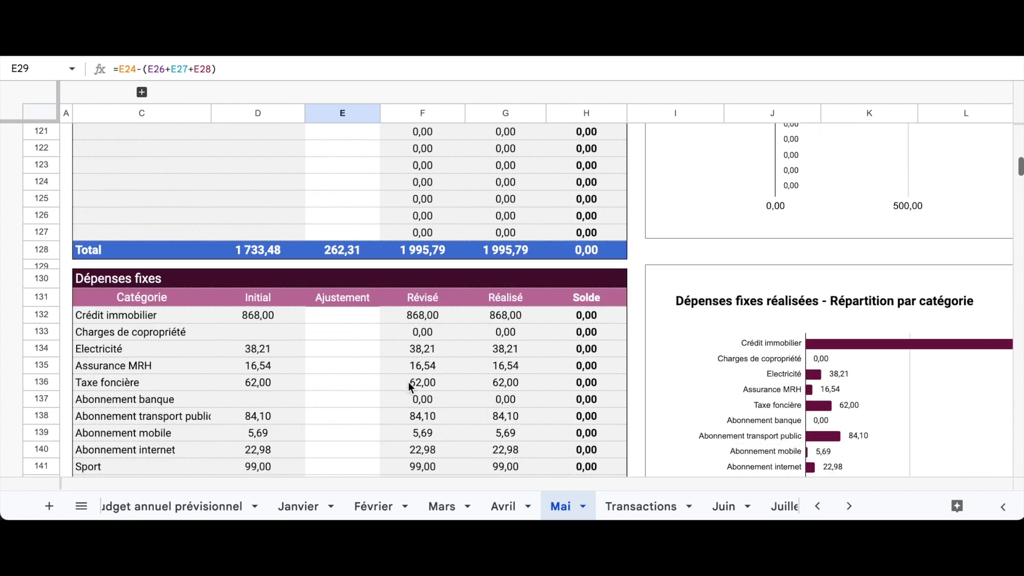
pyautogui.scroll(-9, 411, 386)
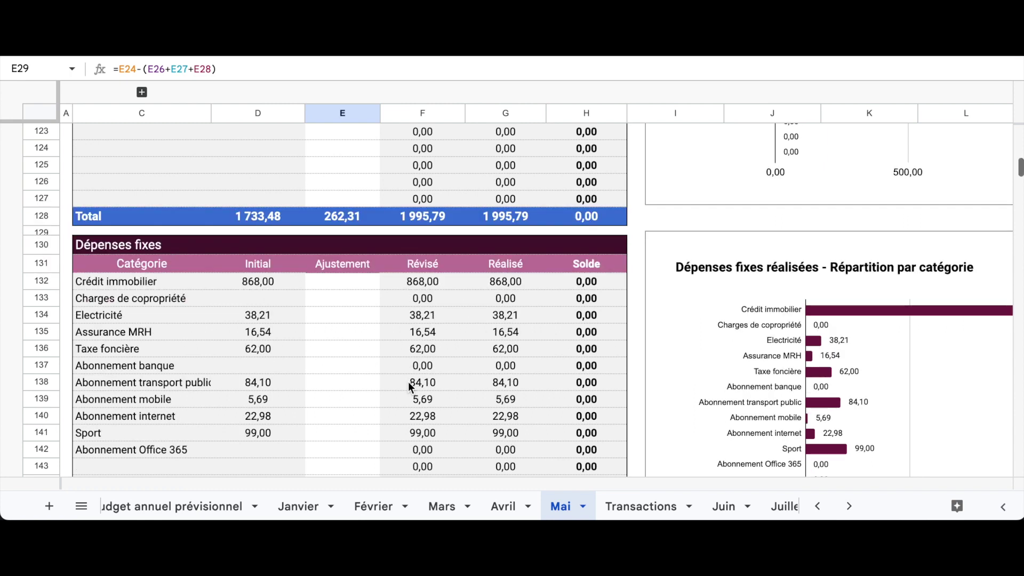
pyautogui.scroll(-10, 411, 386)
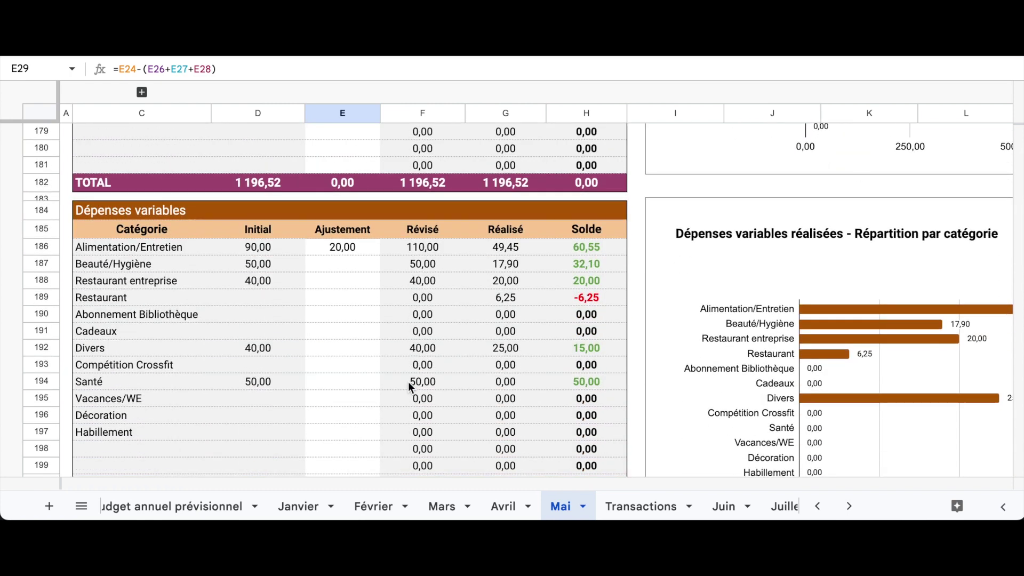
pyautogui.click(348, 398)
pyautogui.write('100')
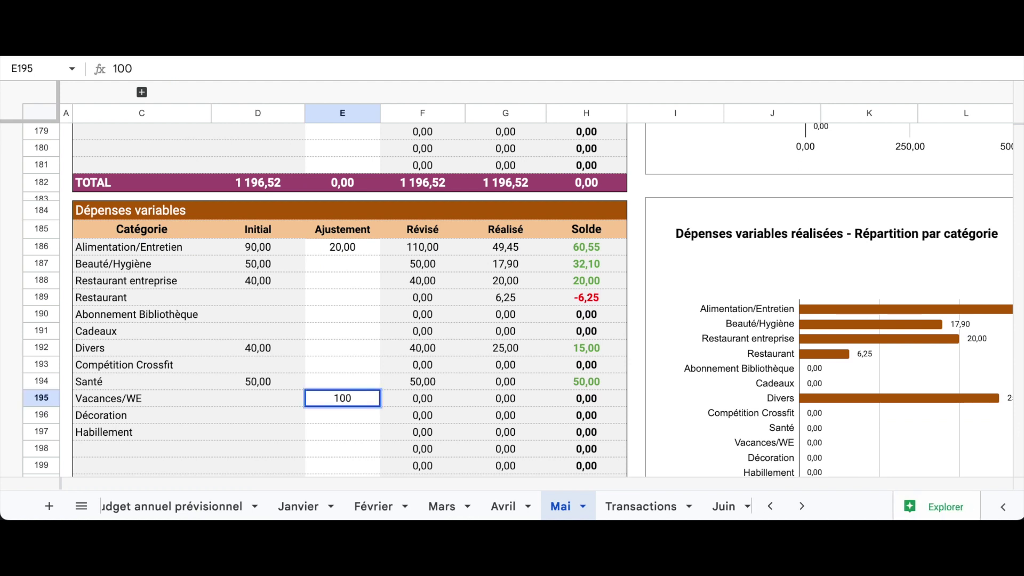
pyautogui.press('Return')
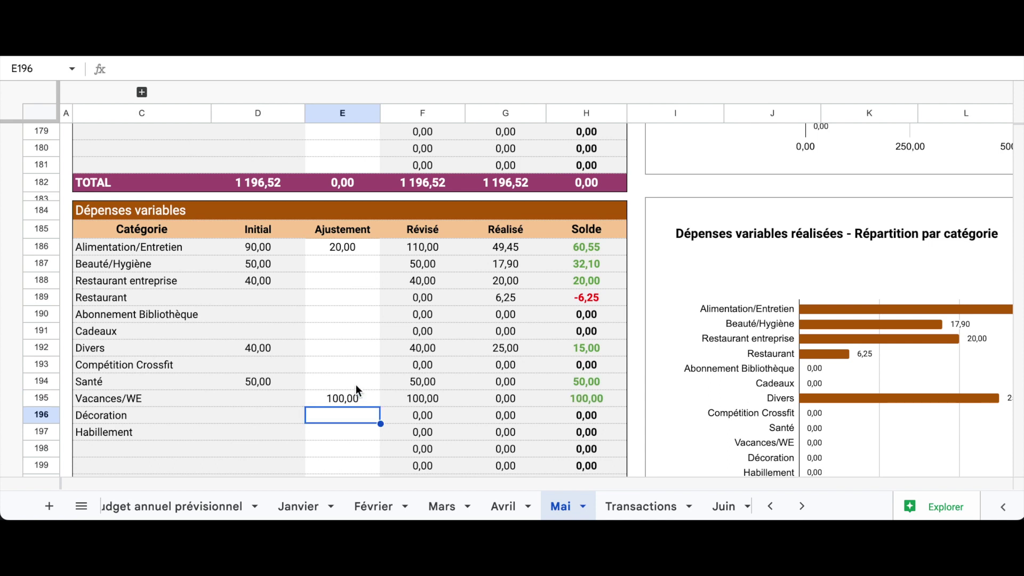
pyautogui.scroll(9, 356, 385)
pyautogui.scroll(20, 357, 386)
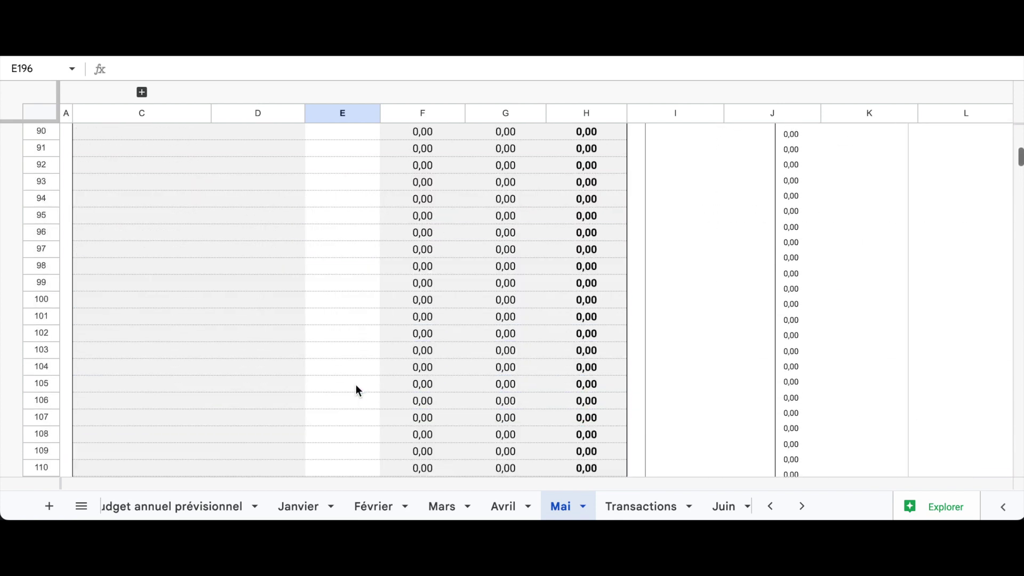
# - Check the revised budget balance in the summary table of the Mai sheet
pyautogui.scroll(20, 356, 385)
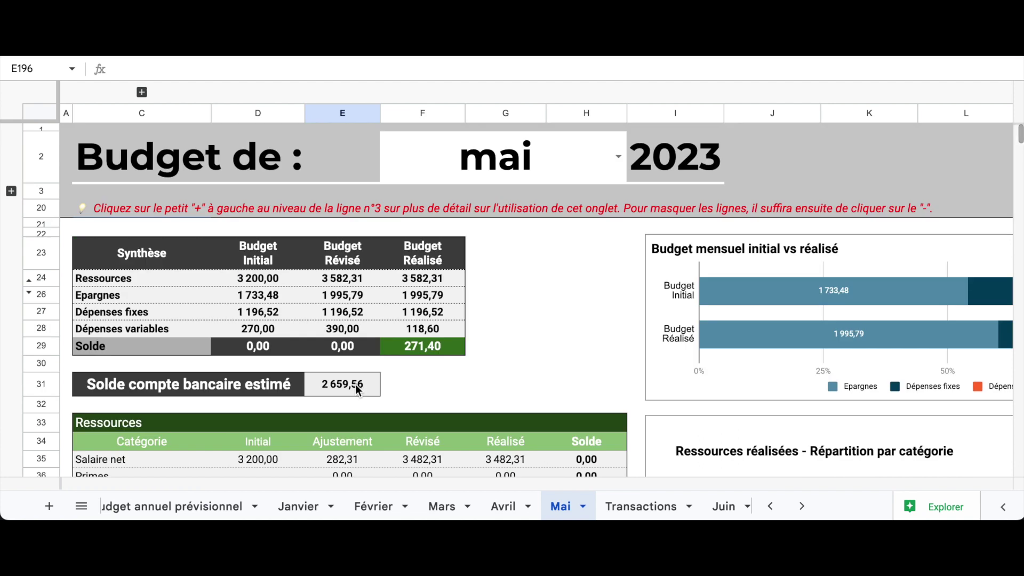
pyautogui.click(361, 346)
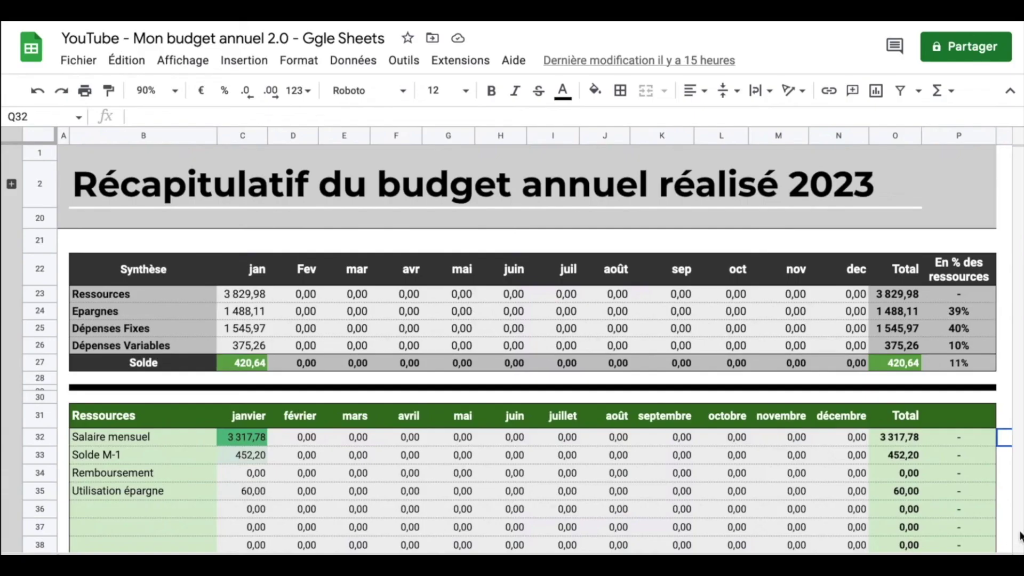
# - Review the Synthèse, Ressources and Epargnes tables of the 2023 realised annual budget recap
pyautogui.click(170, 279)
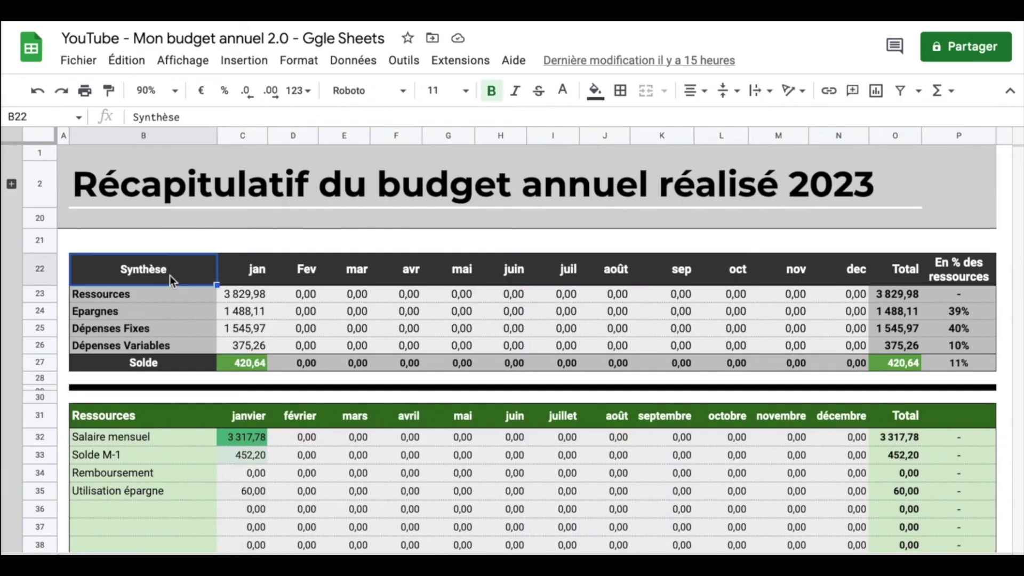
pyautogui.scroll(-2, 152, 428)
pyautogui.click(156, 350)
pyautogui.scroll(-4, 155, 350)
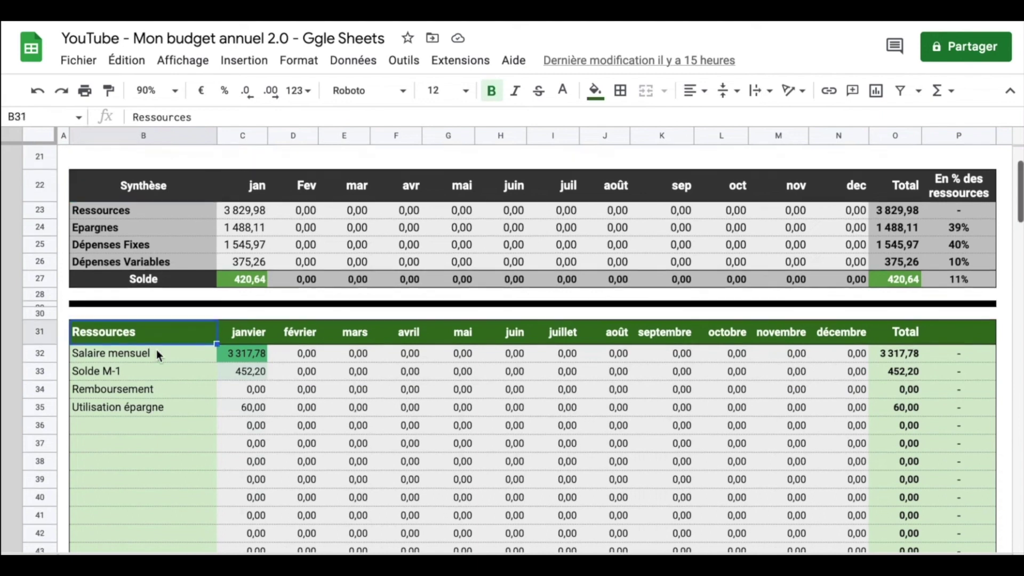
pyautogui.scroll(-6, 156, 350)
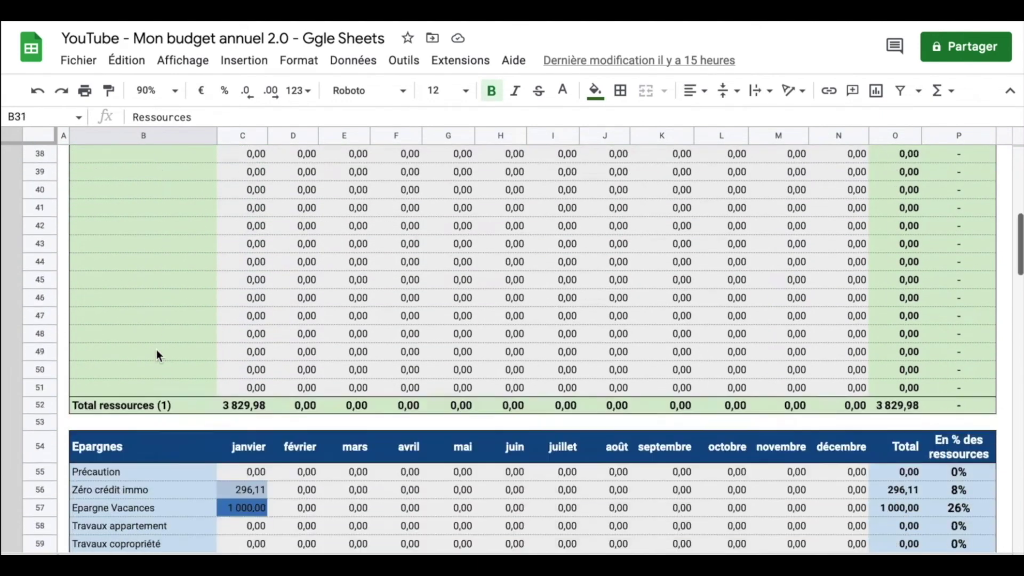
pyautogui.click(156, 350)
pyautogui.scroll(-2, 157, 333)
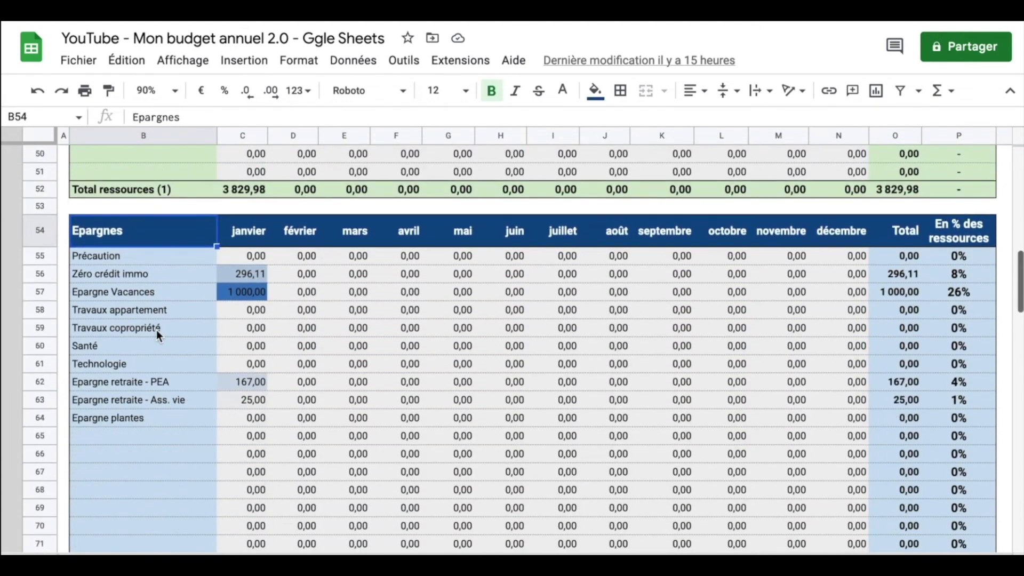
pyautogui.scroll(-5, 156, 329)
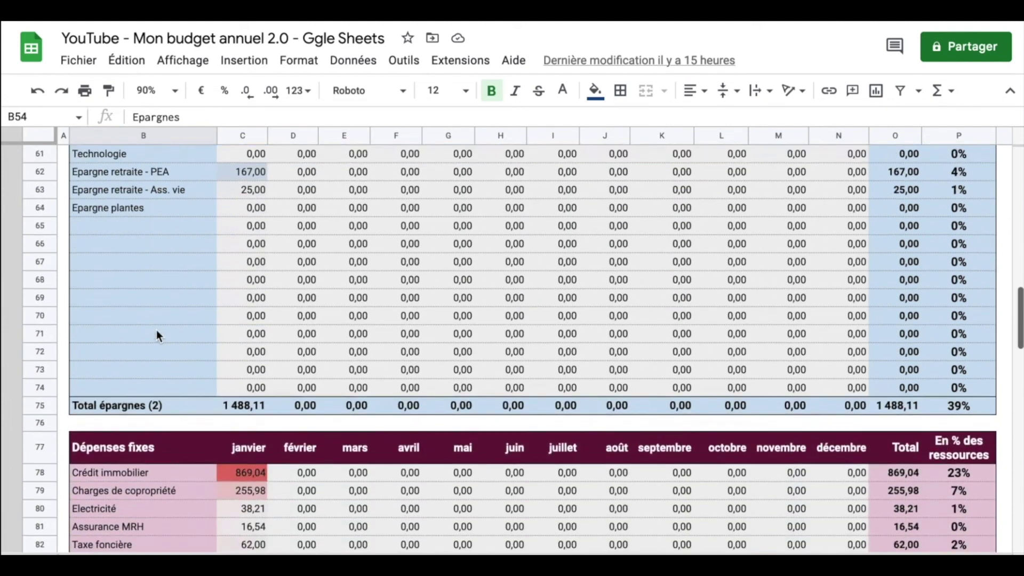
# - Review the Dépenses fixes and Dépenses variables tables of the realised annual budget recap
pyautogui.click(151, 374)
pyautogui.scroll(-4, 151, 374)
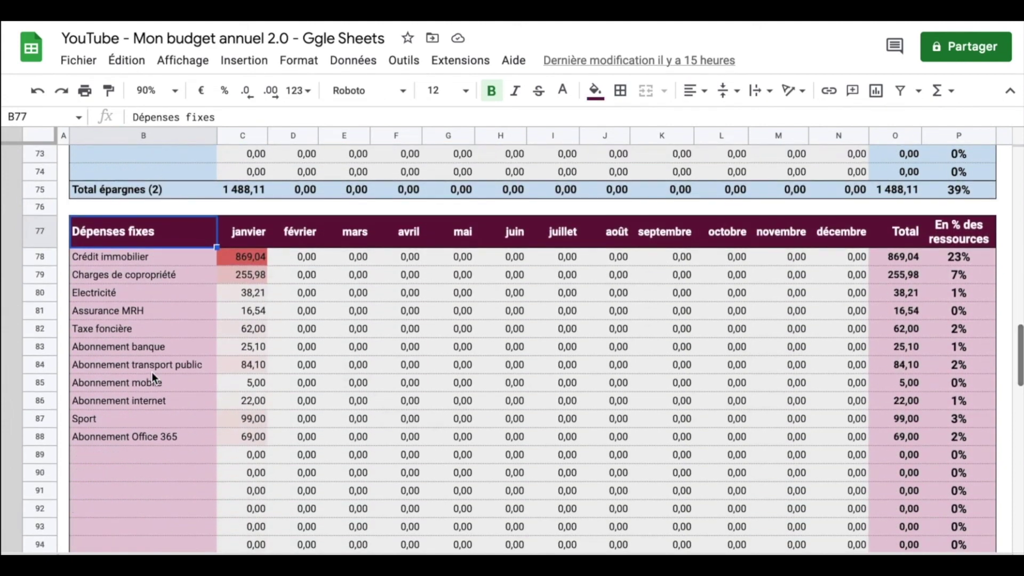
pyautogui.scroll(-9, 152, 372)
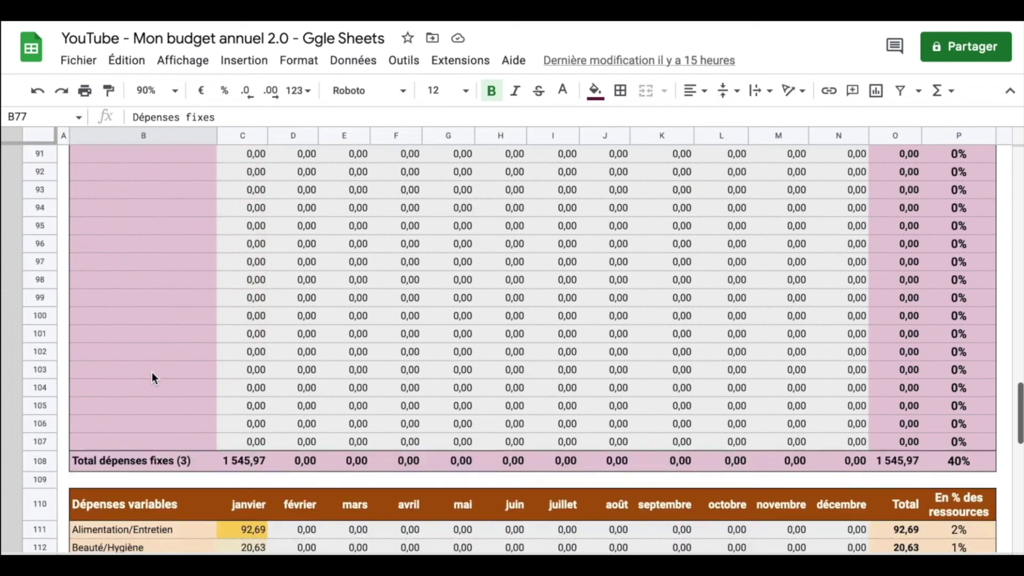
pyautogui.click(155, 334)
pyautogui.scroll(-3, 156, 334)
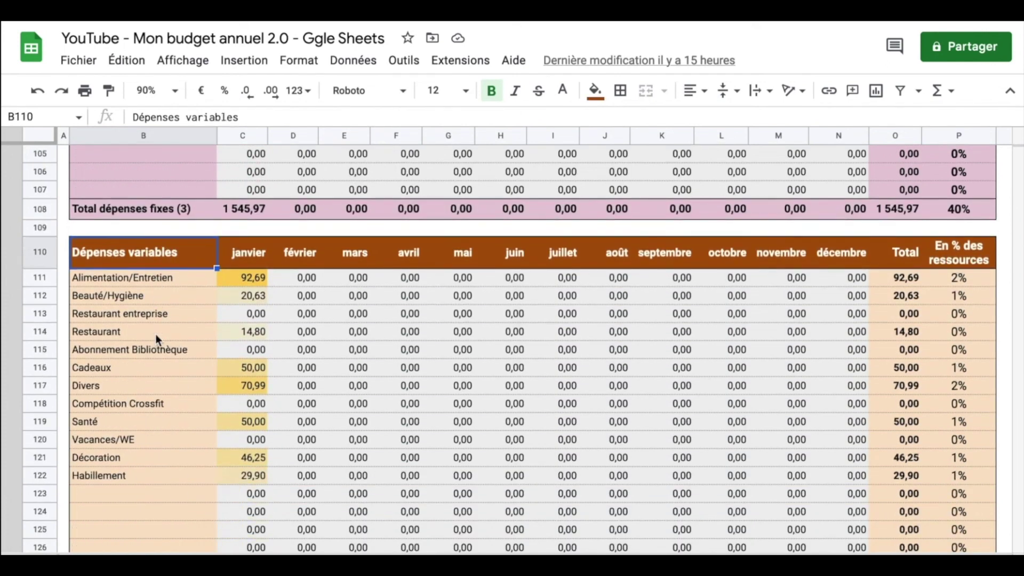
pyautogui.scroll(-5, 156, 334)
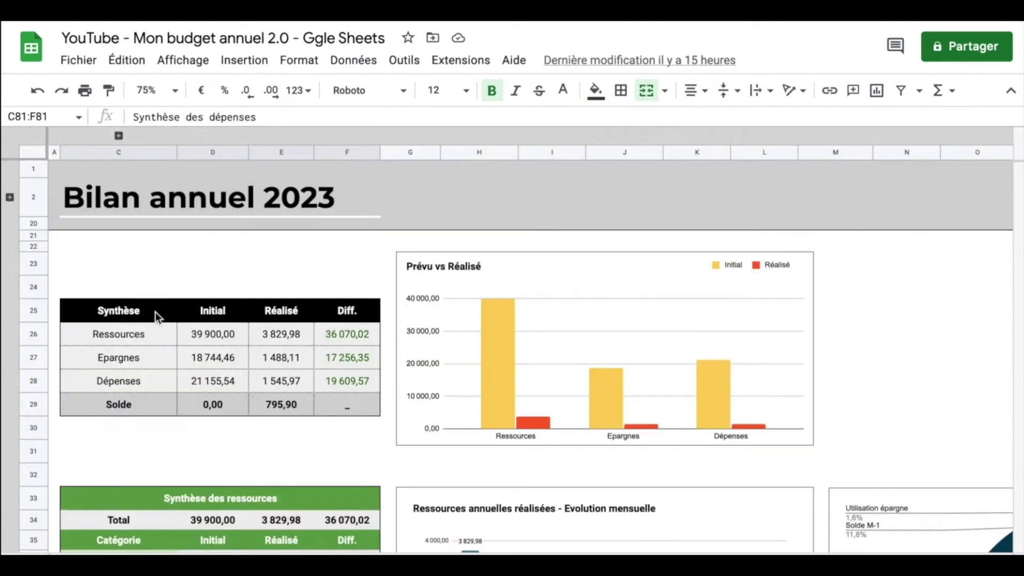
# - Compare the Initial, Réalisé and Diff. columns of the Synthèse table in the Bilan annuel 2023 sheet
pyautogui.click(219, 316)
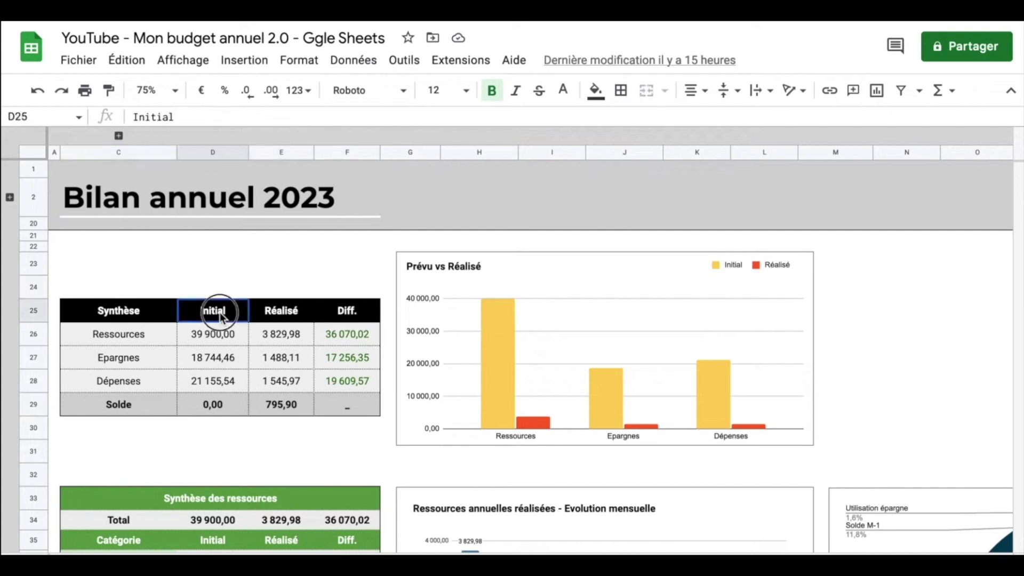
pyautogui.click(287, 315)
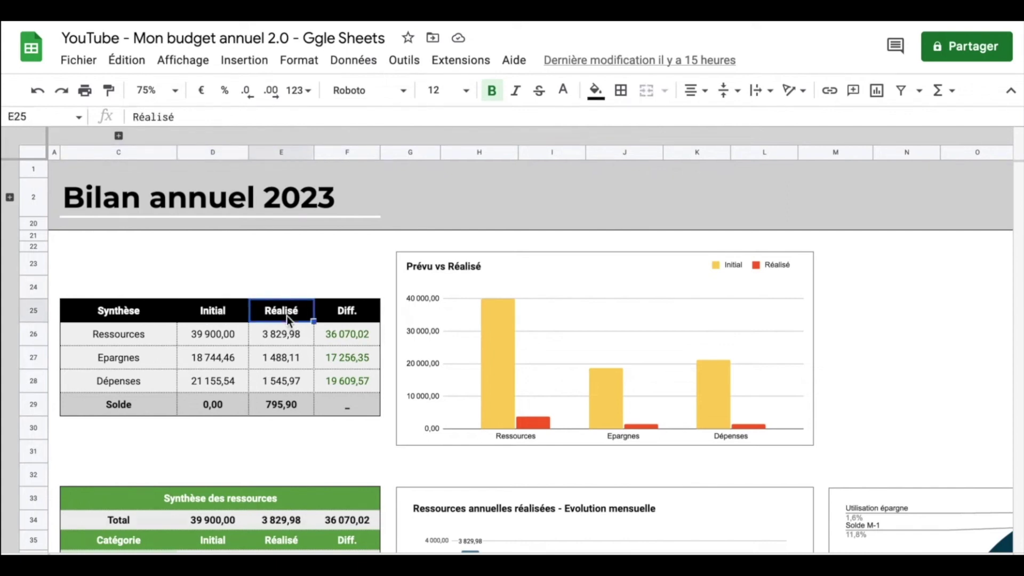
pyautogui.click(362, 313)
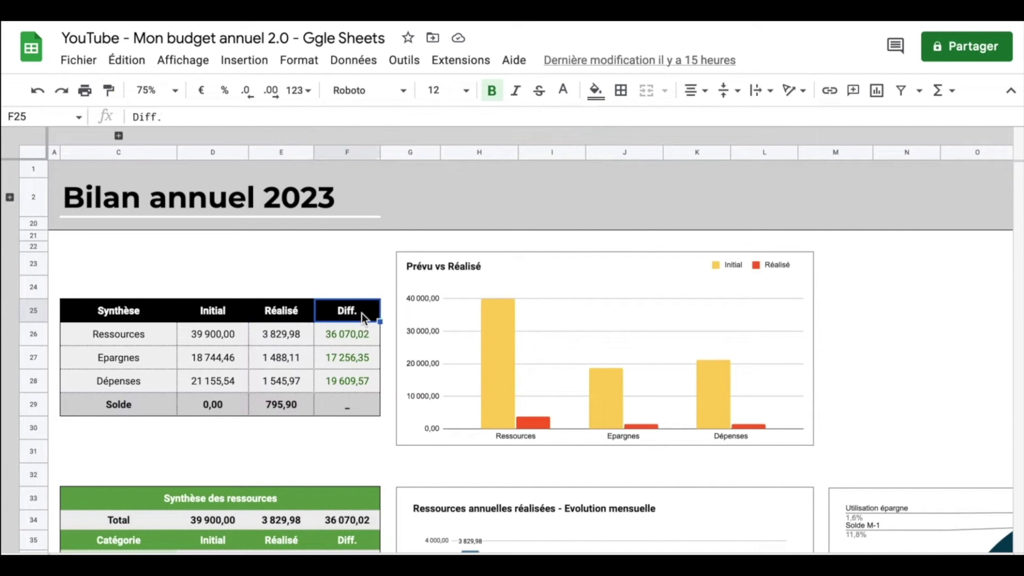
# - Examine the category differences in the Synthèse des ressources and Synthèse des épargnes tables
pyautogui.scroll(-4, 362, 313)
pyautogui.click(298, 335)
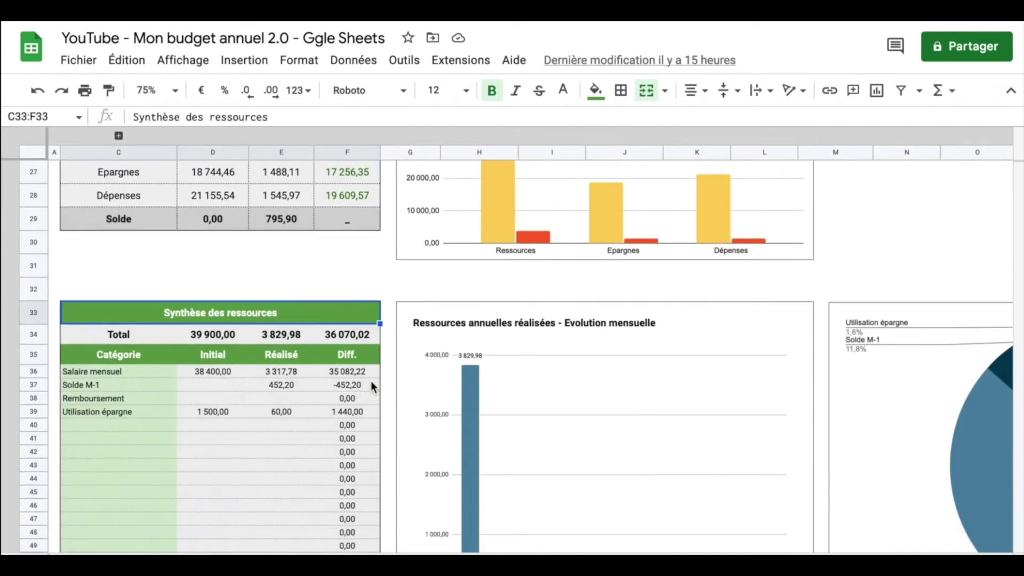
pyautogui.scroll(-7, 371, 380)
pyautogui.click(345, 348)
pyautogui.click(162, 337)
pyautogui.click(350, 336)
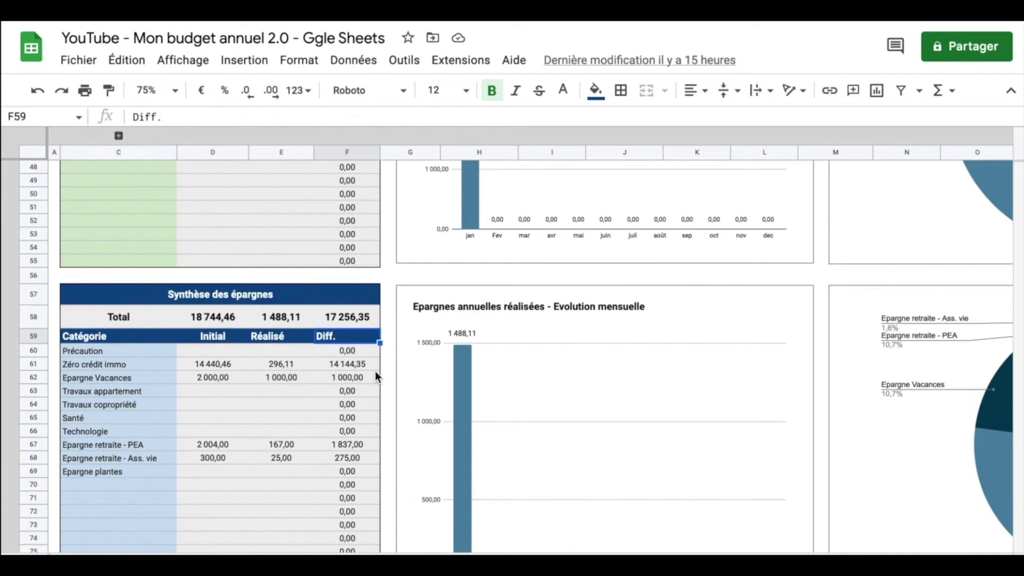
# - Examine the fixed and variable expense categories in the Synthèse des dépenses table
pyautogui.scroll(-8, 374, 369)
pyautogui.click(315, 309)
pyautogui.moveTo(160, 312); pyautogui.dragTo(152, 498)
pyautogui.scroll(-2, 152, 499)
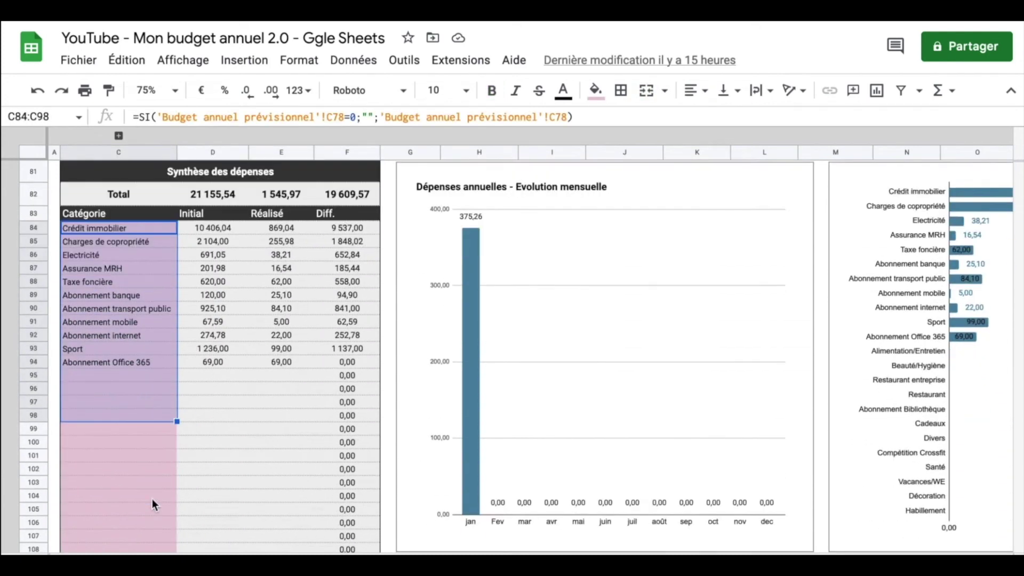
pyautogui.scroll(-3, 159, 434)
pyautogui.click(159, 434)
pyautogui.scroll(-5, 159, 434)
pyautogui.click(159, 435)
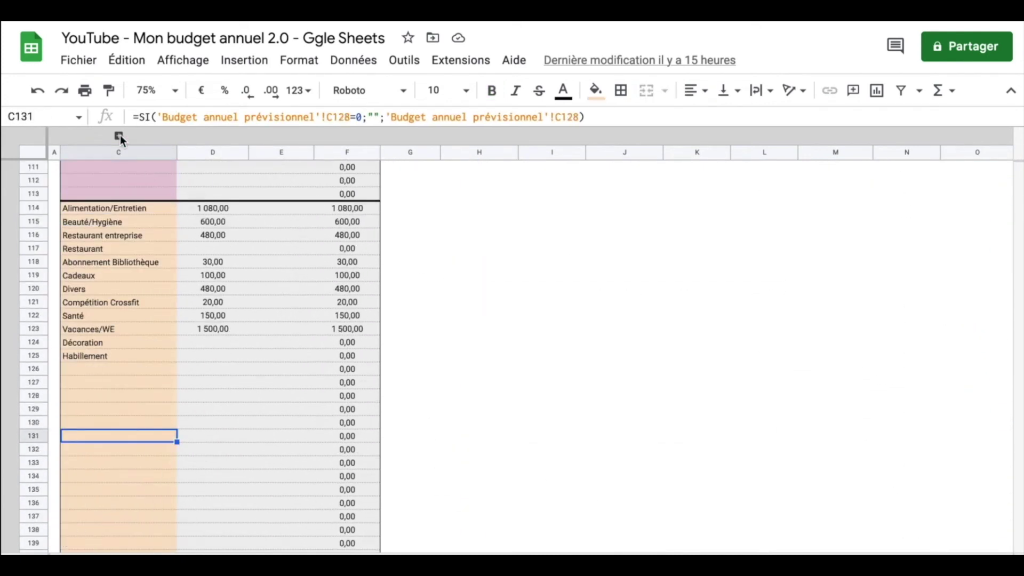
# - Inspect the Prévu vs Réalisé chart and the monthly evolution and category breakdown charts for resources
pyautogui.scroll(20, 162, 413)
pyautogui.click(531, 273)
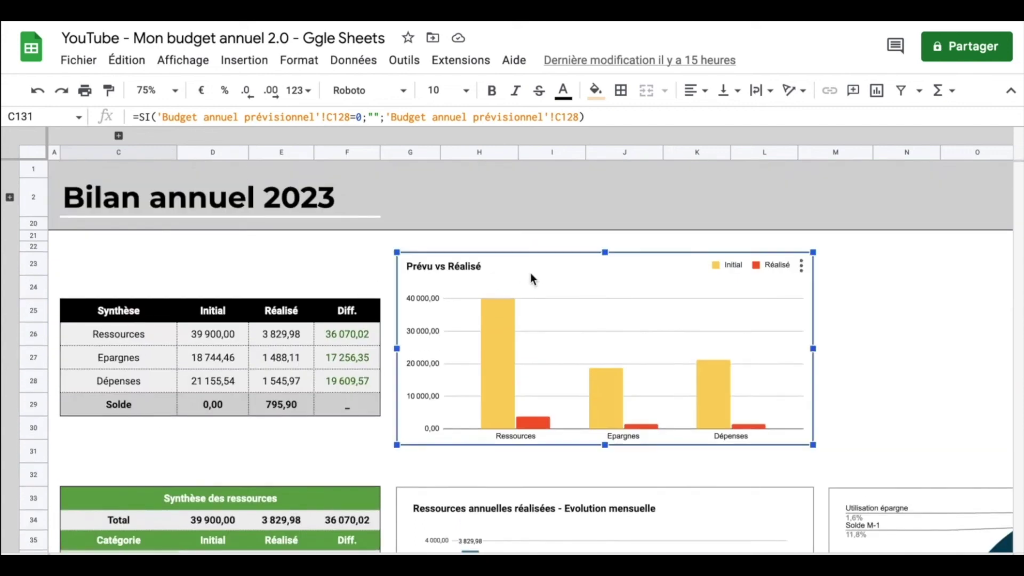
pyautogui.hscroll(5, 858, 332)
pyautogui.scroll(-3, 568, 411)
pyautogui.click(532, 399)
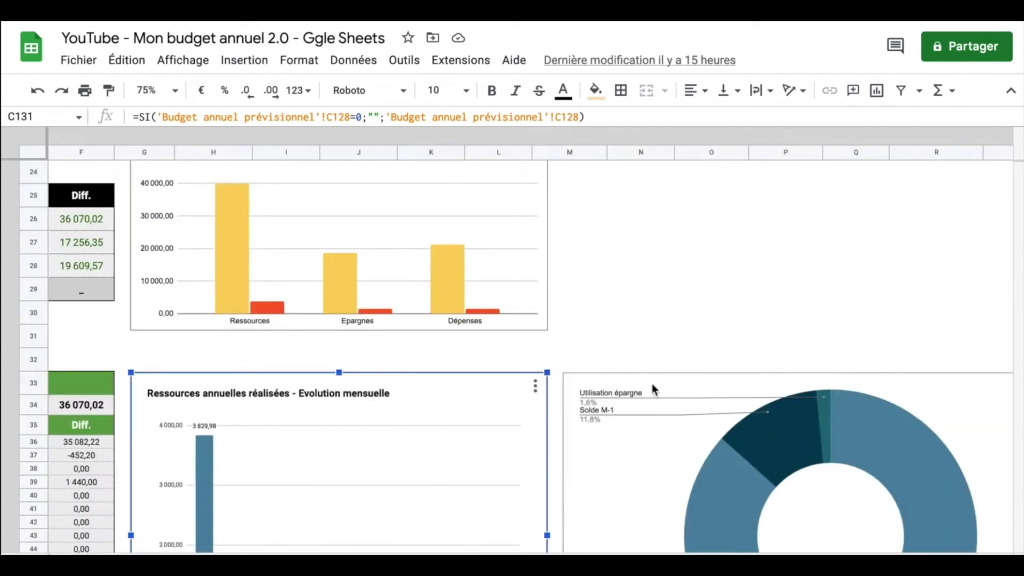
pyautogui.scroll(-3, 652, 383)
pyautogui.hscroll(2, 779, 198)
pyautogui.click(779, 197)
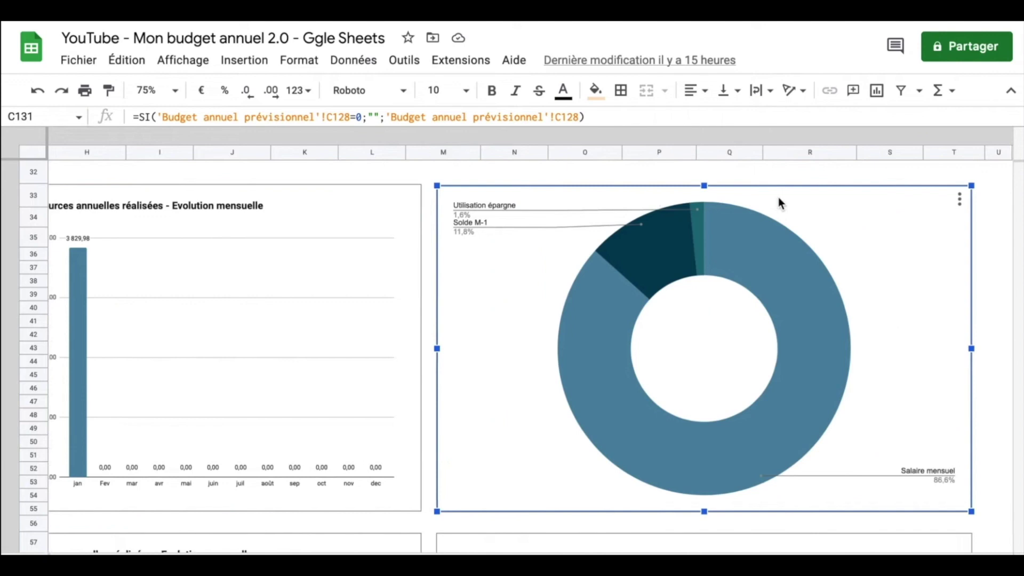
# - Inspect the savings charts showing the category breakdown and the monthly evolution
pyautogui.scroll(-5, 782, 297)
pyautogui.click(782, 296)
pyautogui.hscroll(-3, 782, 291)
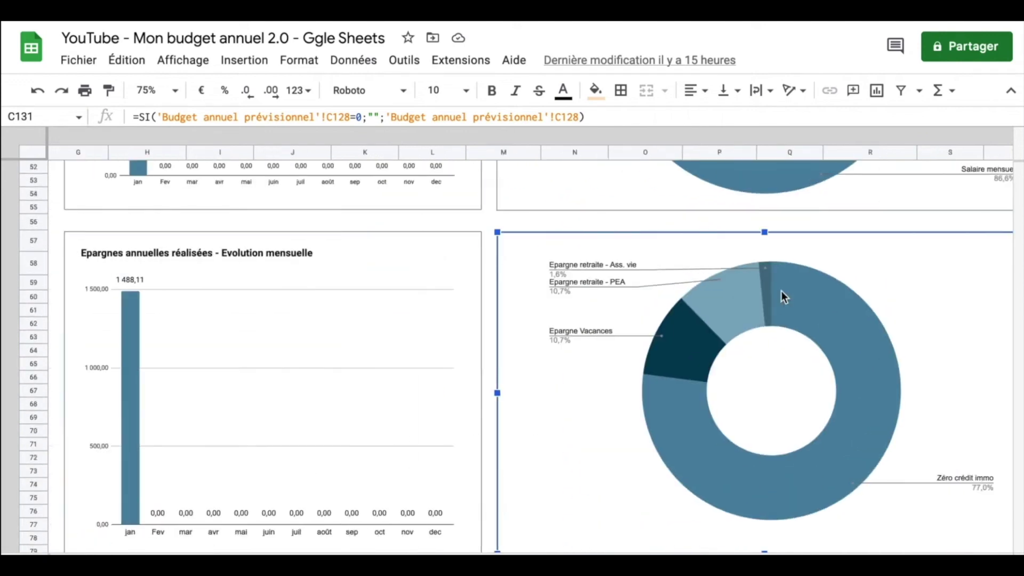
pyautogui.hscroll(-2, 782, 297)
pyautogui.click(584, 248)
# - Inspect the expense charts showing the monthly evolution and the amounts by category
pyautogui.scroll(-6, 585, 251)
pyautogui.click(571, 213)
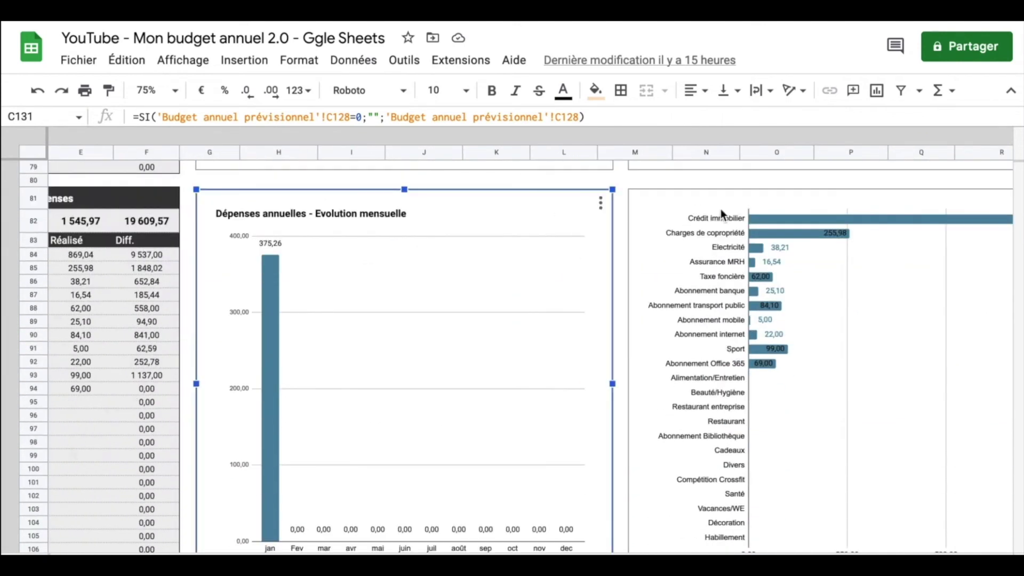
pyautogui.hscroll(6, 721, 209)
pyautogui.click(773, 204)
pyautogui.scroll(-3, 773, 203)
pyautogui.scroll(13, 773, 204)
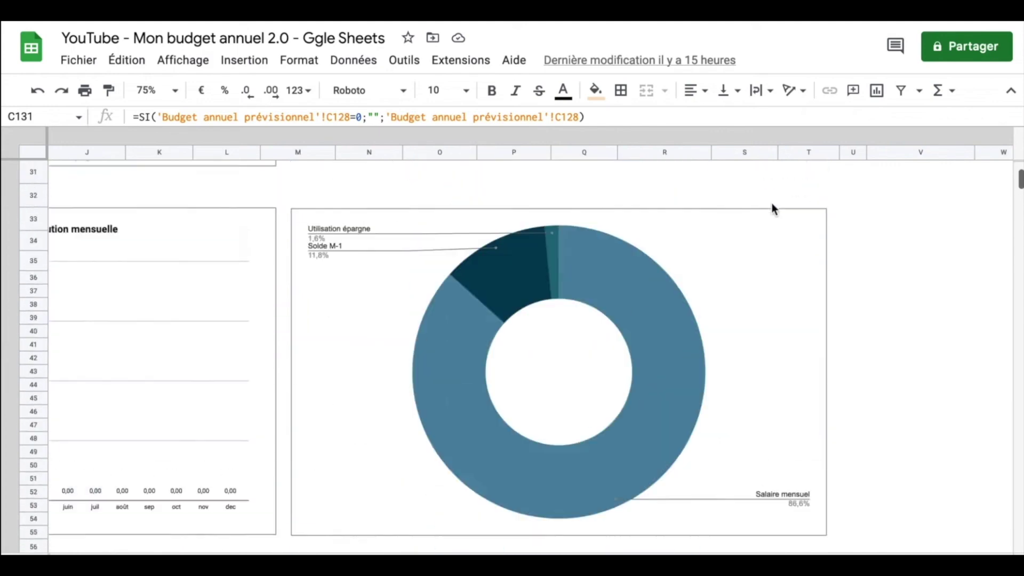
pyautogui.hscroll(-8, 773, 204)
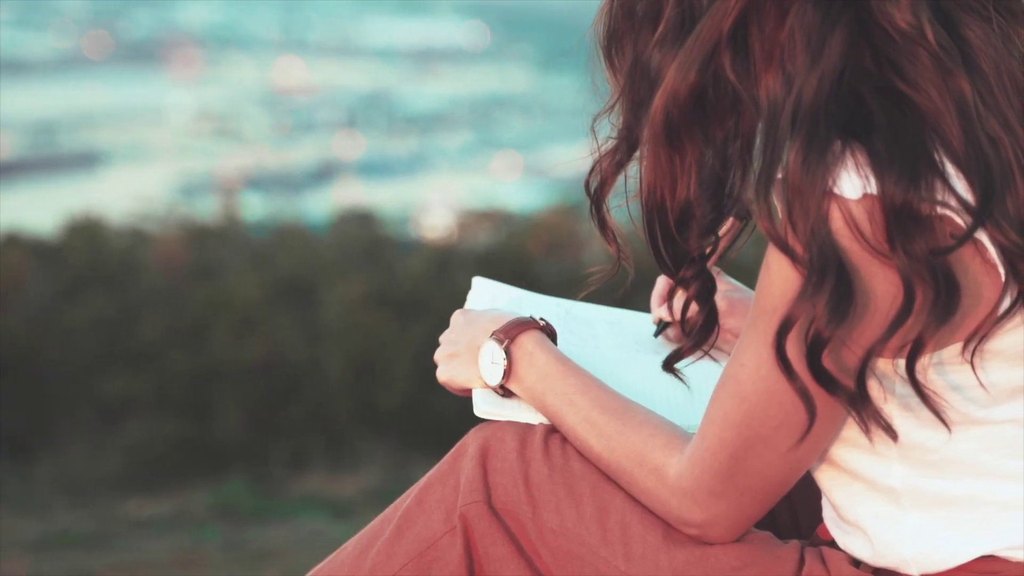